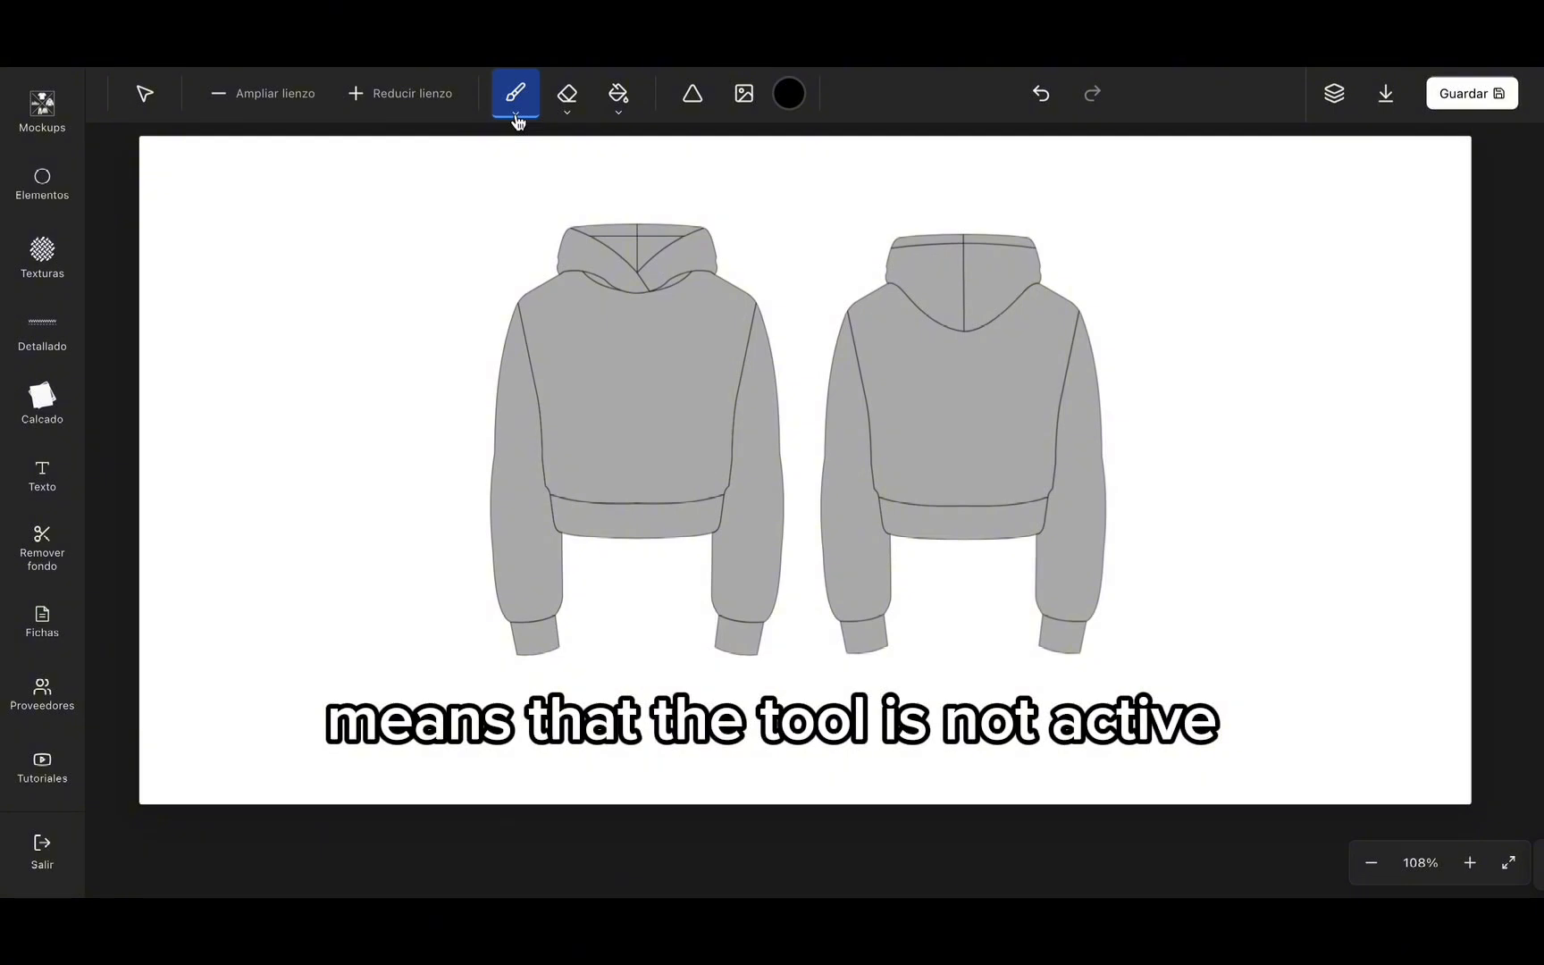
Step: Open the brush settings and look through the Lápiz and Línea brush types and their options
click(515, 116)
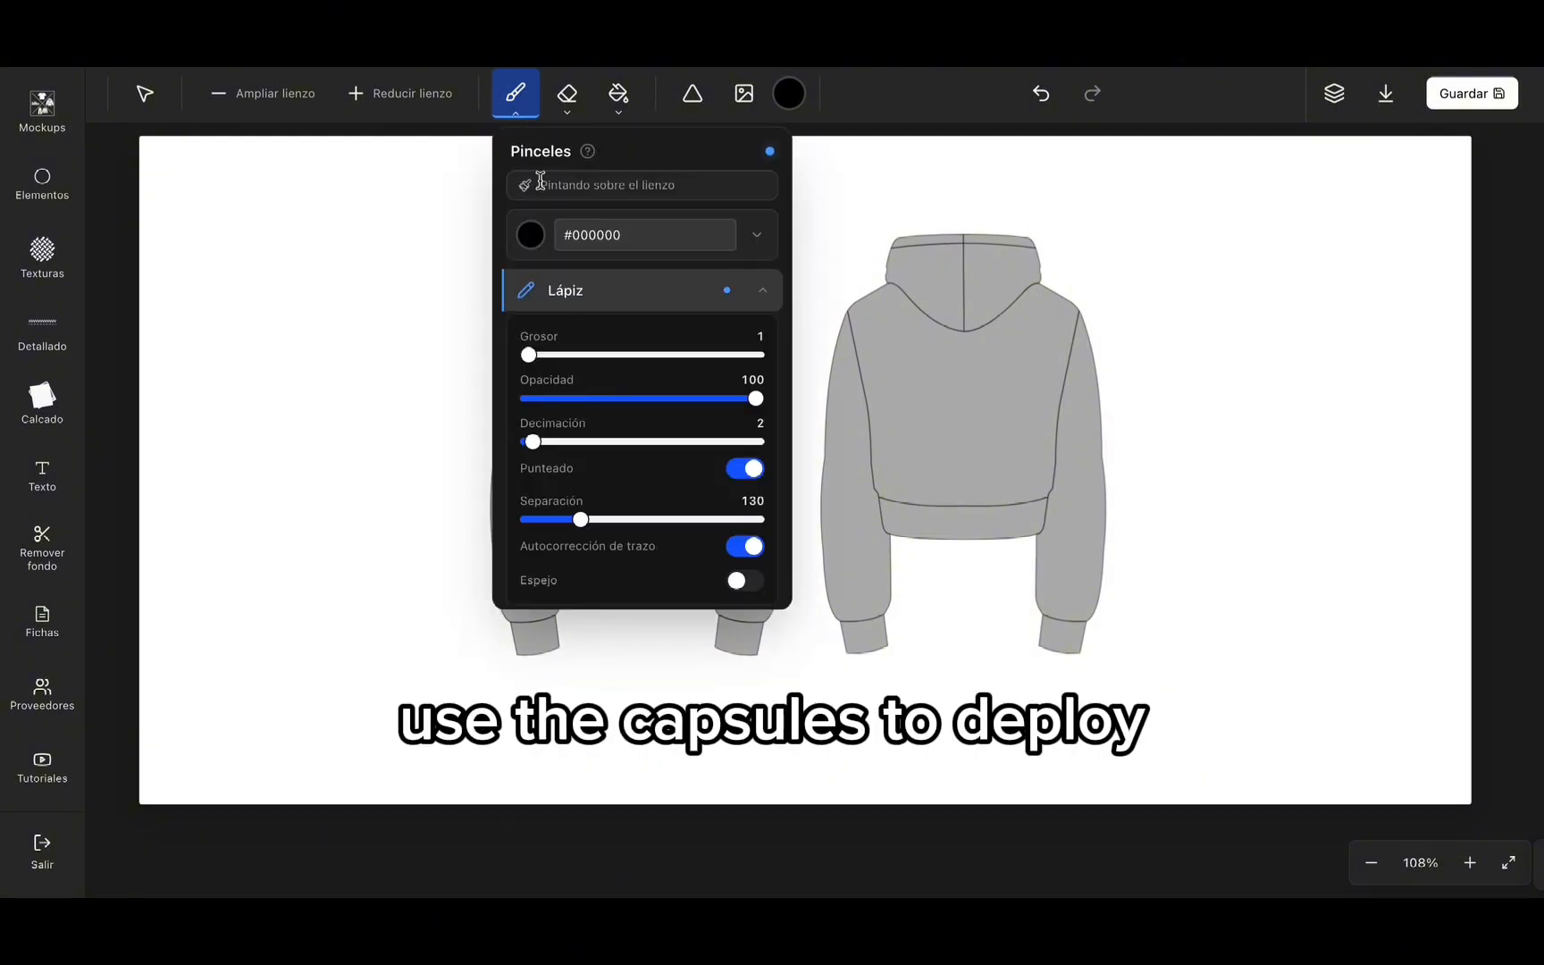
click(765, 290)
click(765, 290)
click(765, 290)
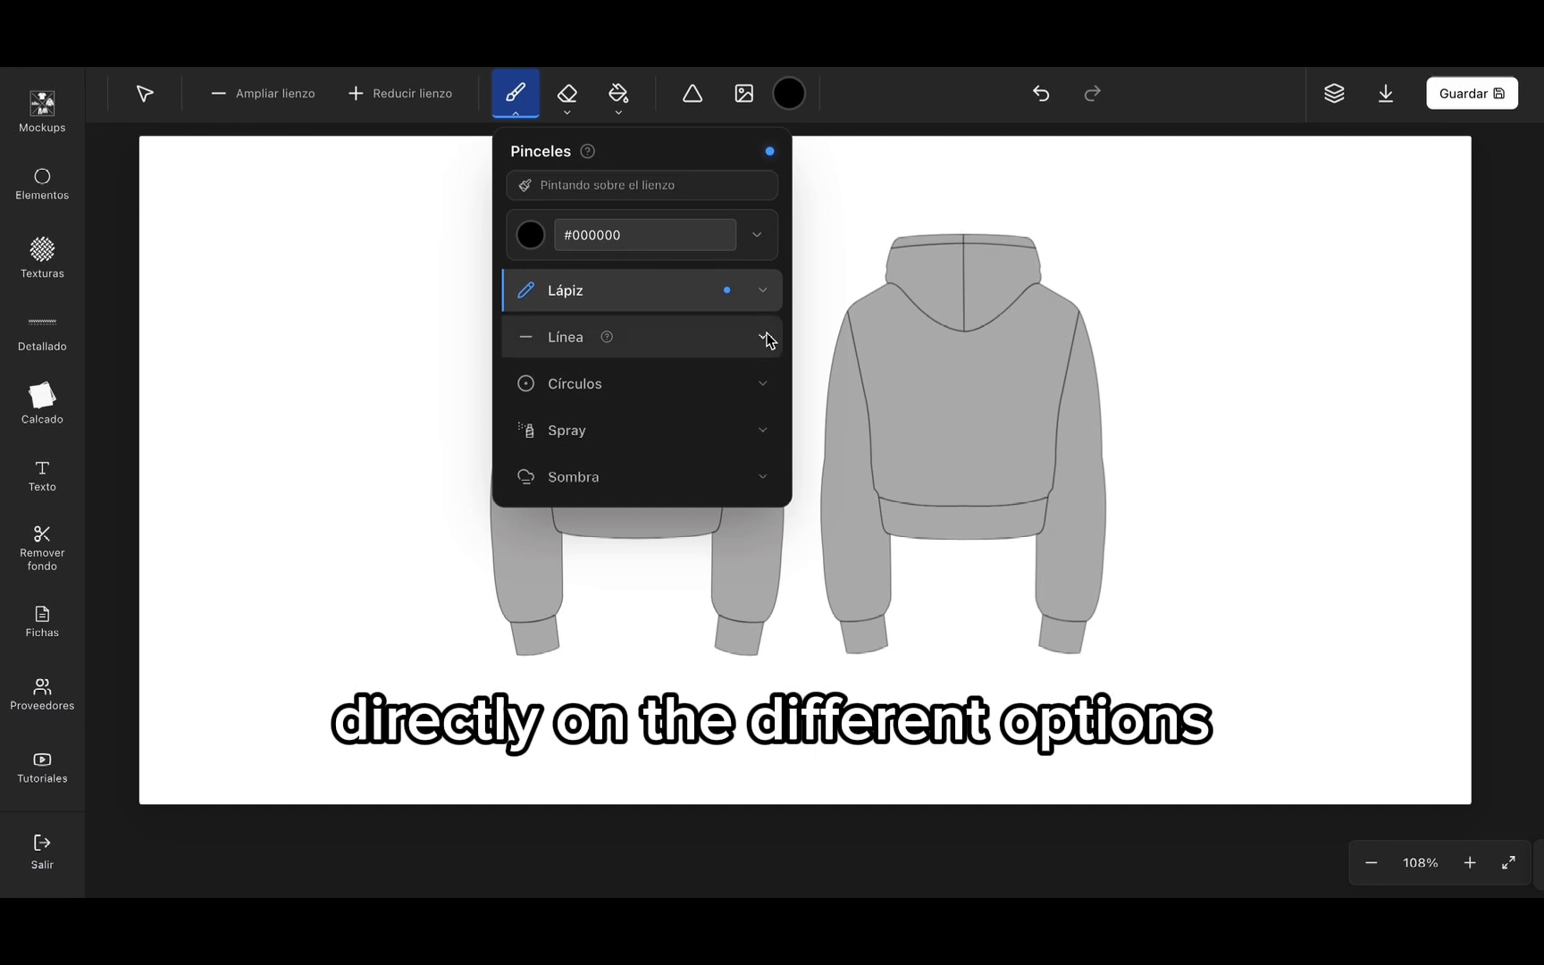
click(765, 336)
click(565, 351)
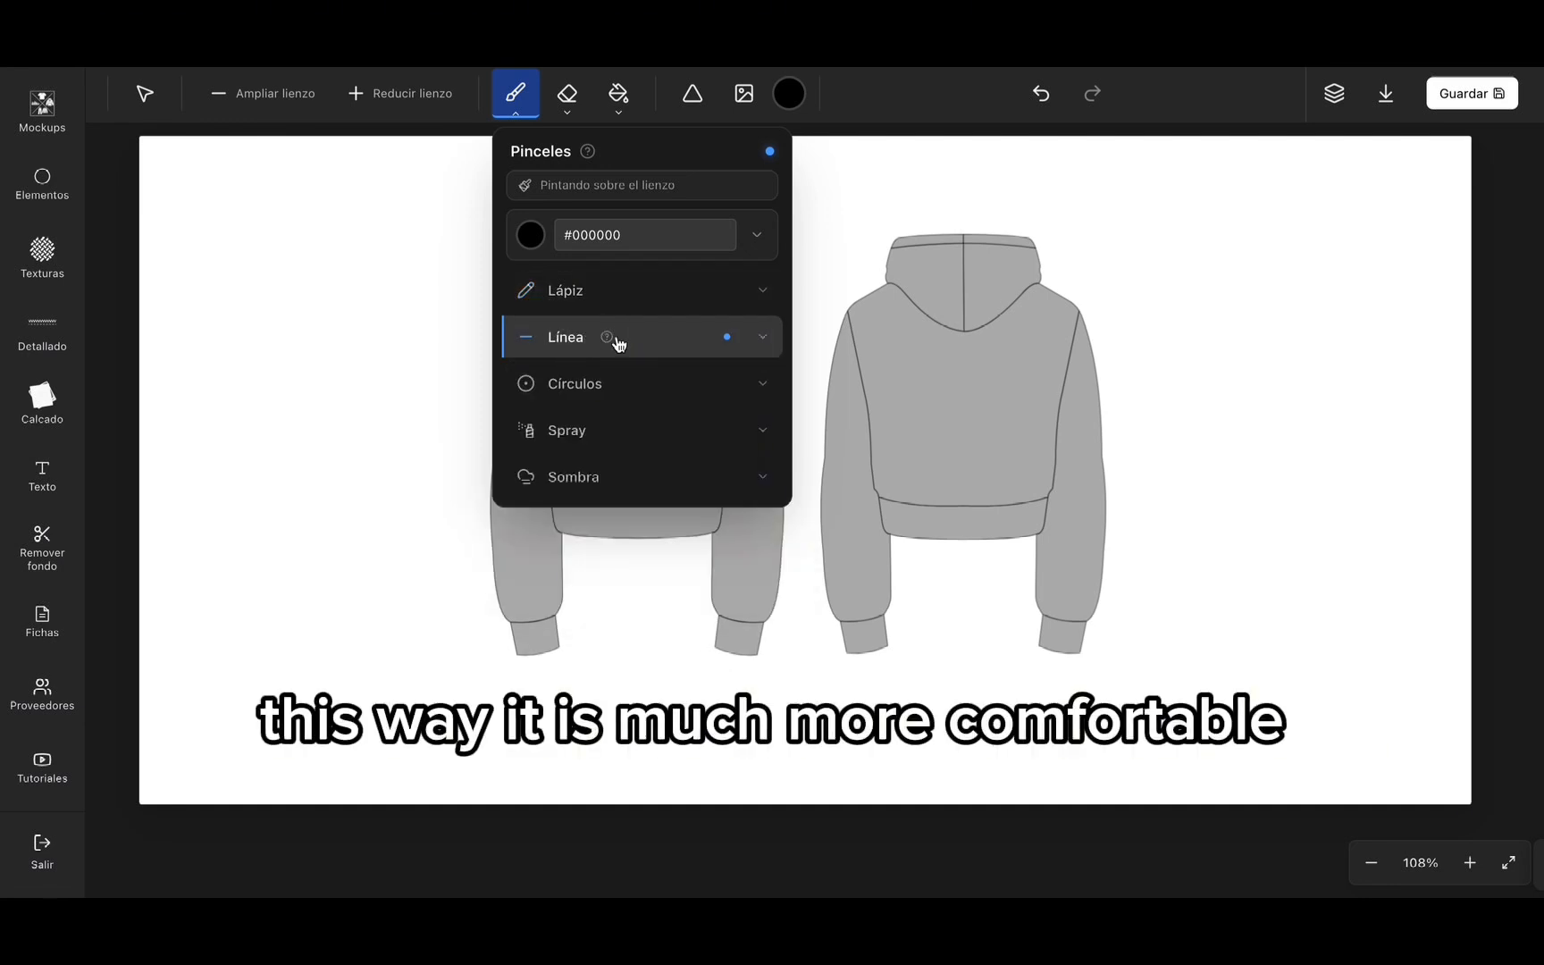
click(771, 292)
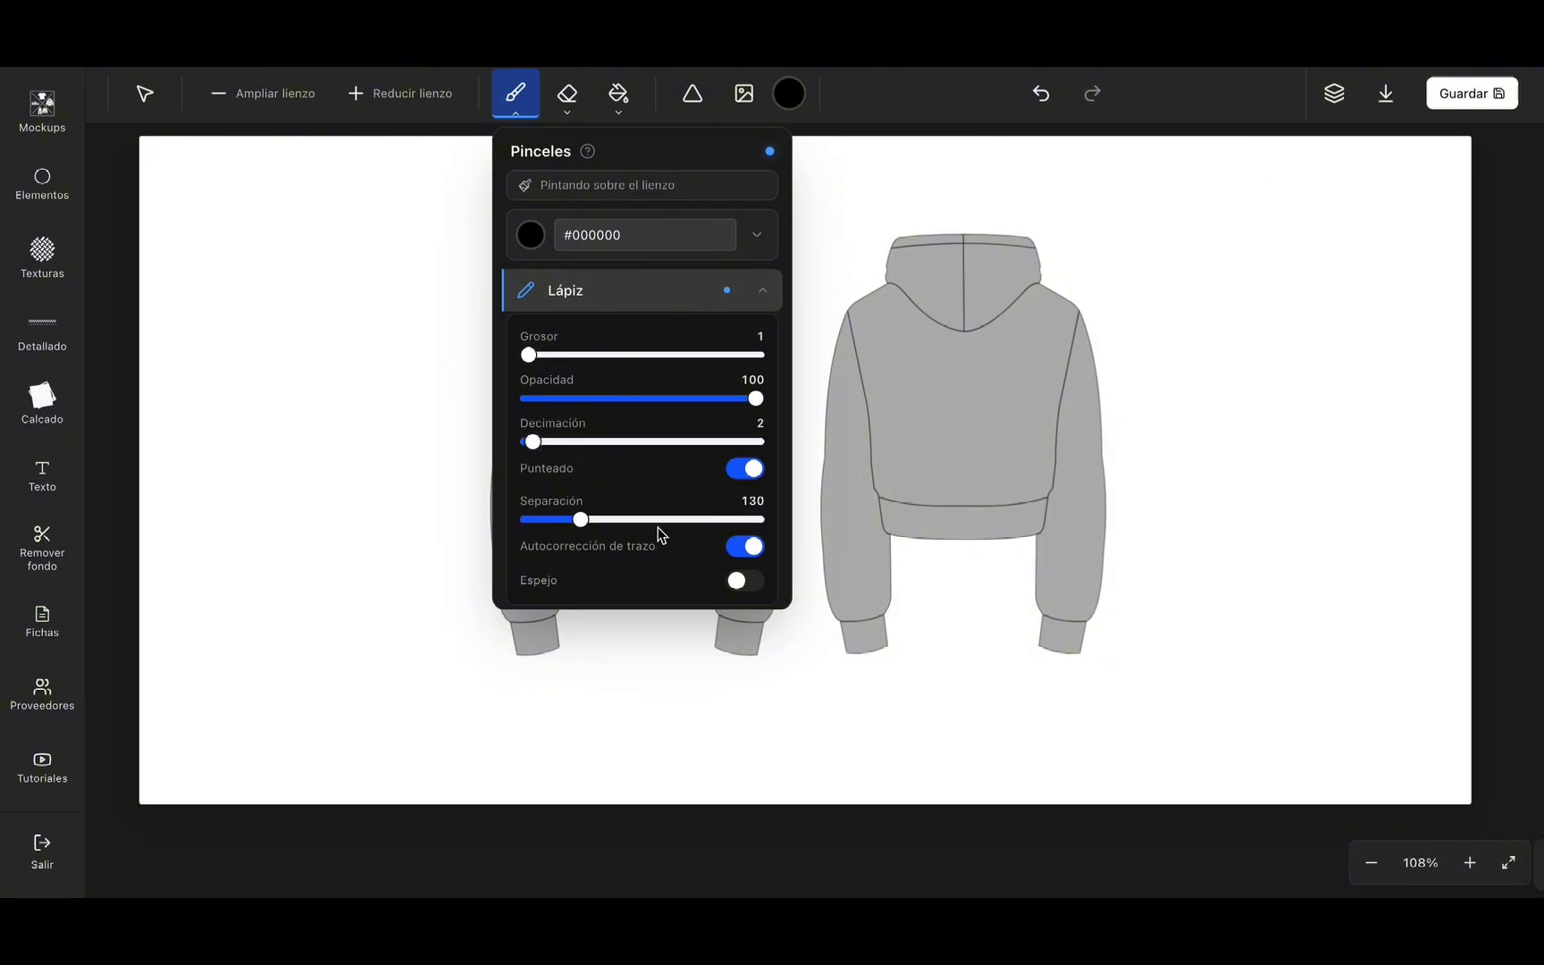
Step: Turn off Punteado for the Lápiz brush and enable Espejo in Vertical mode
click(753, 472)
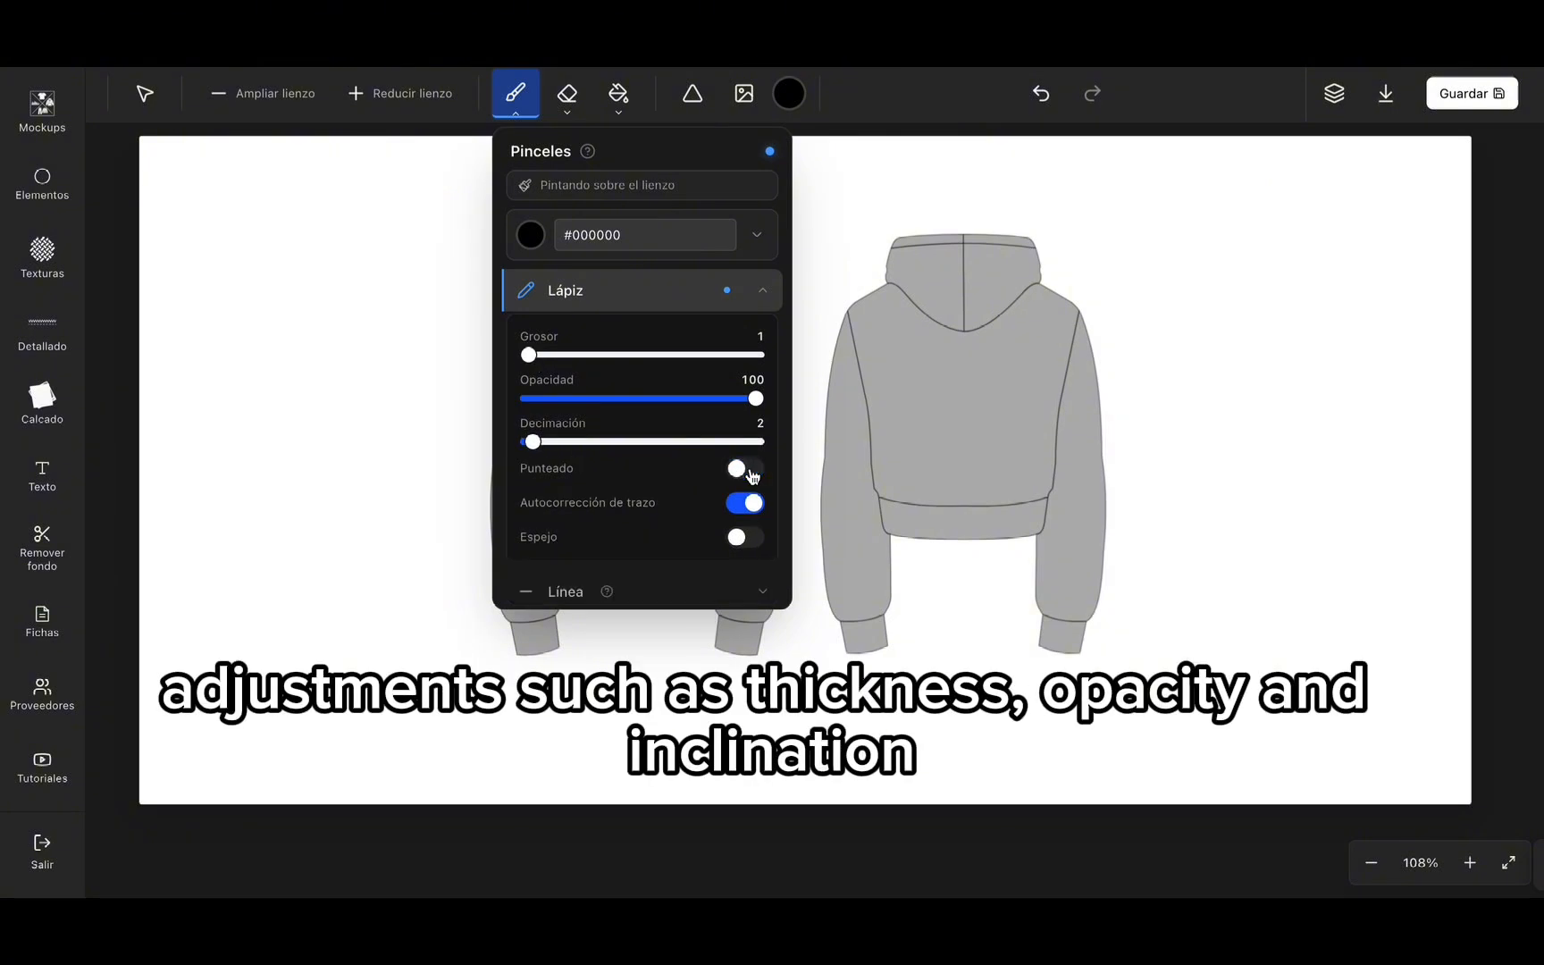
click(752, 472)
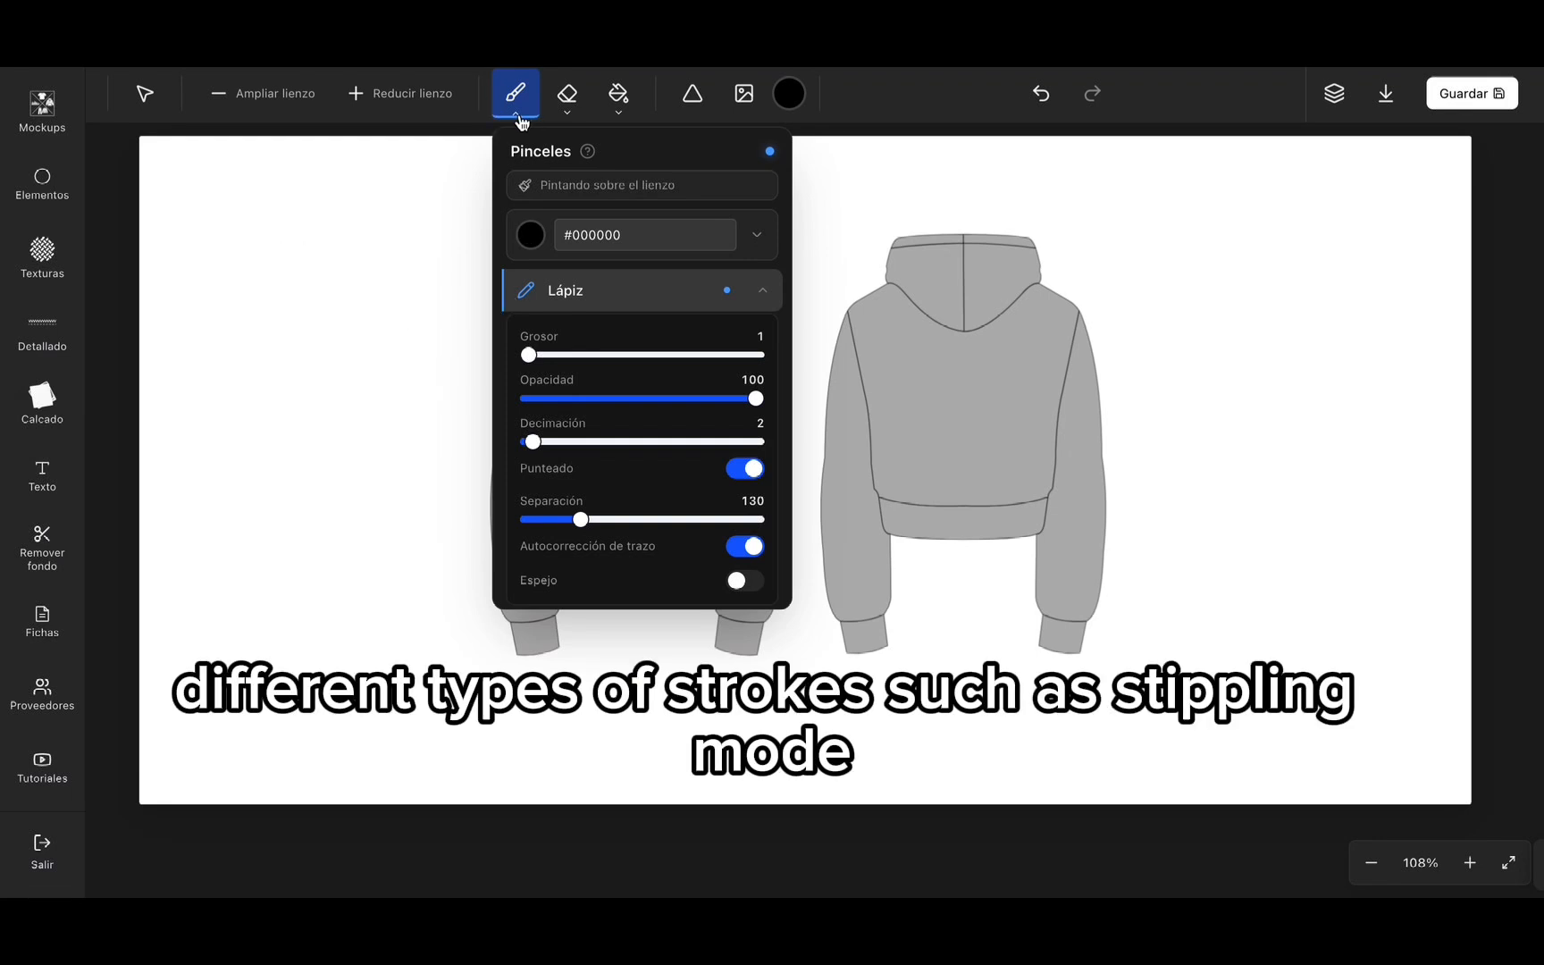
click(752, 474)
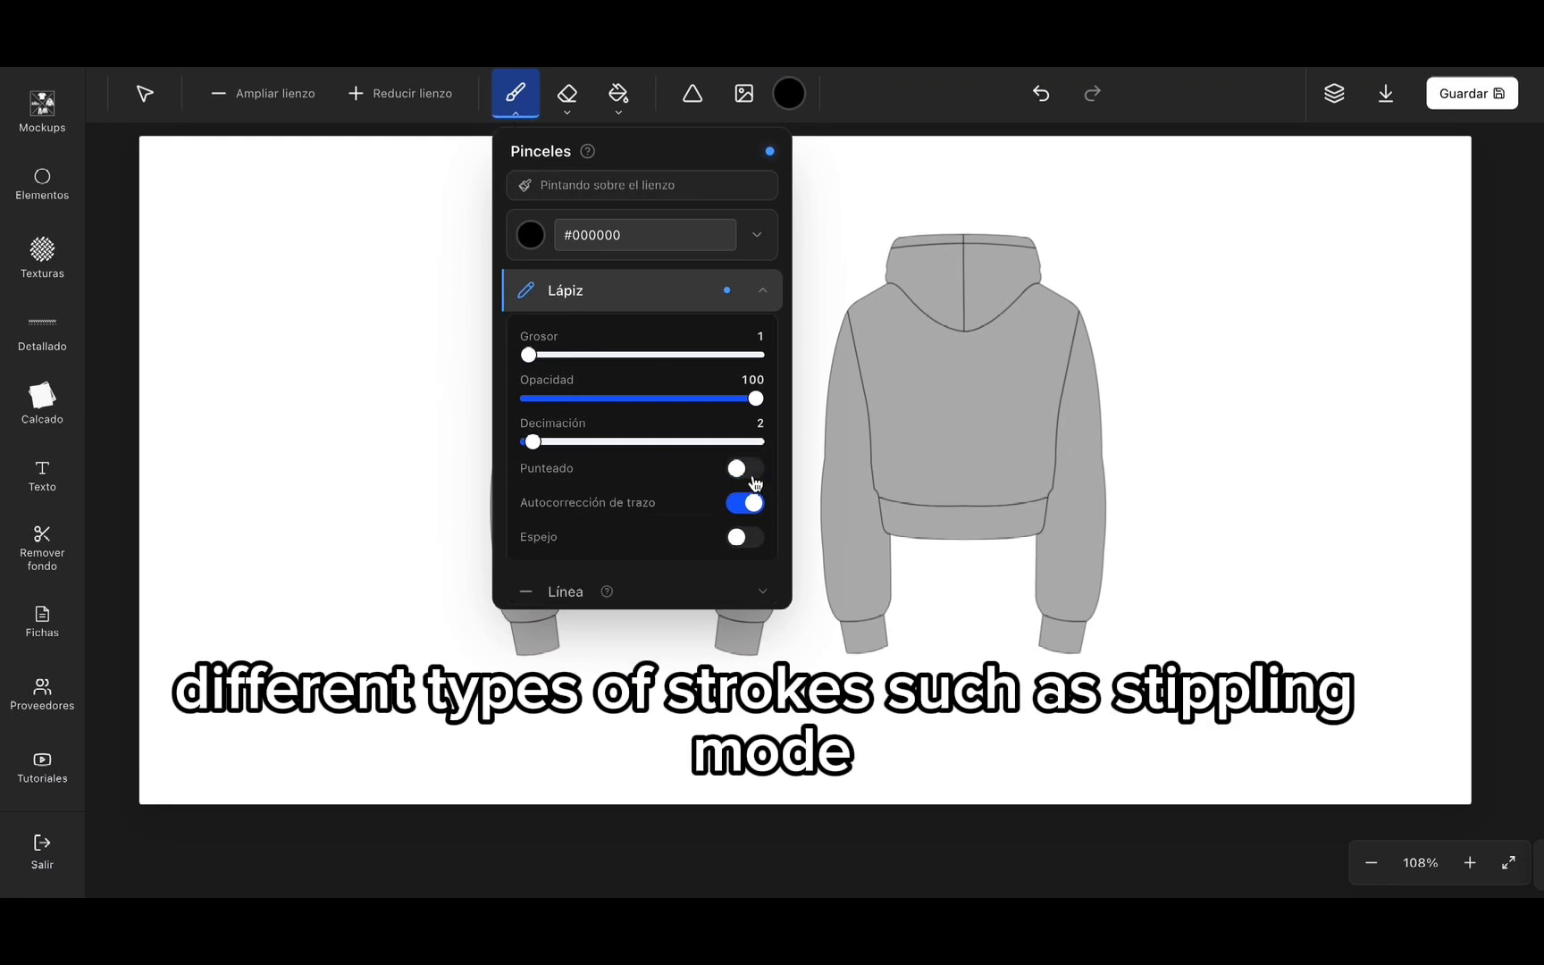
click(746, 541)
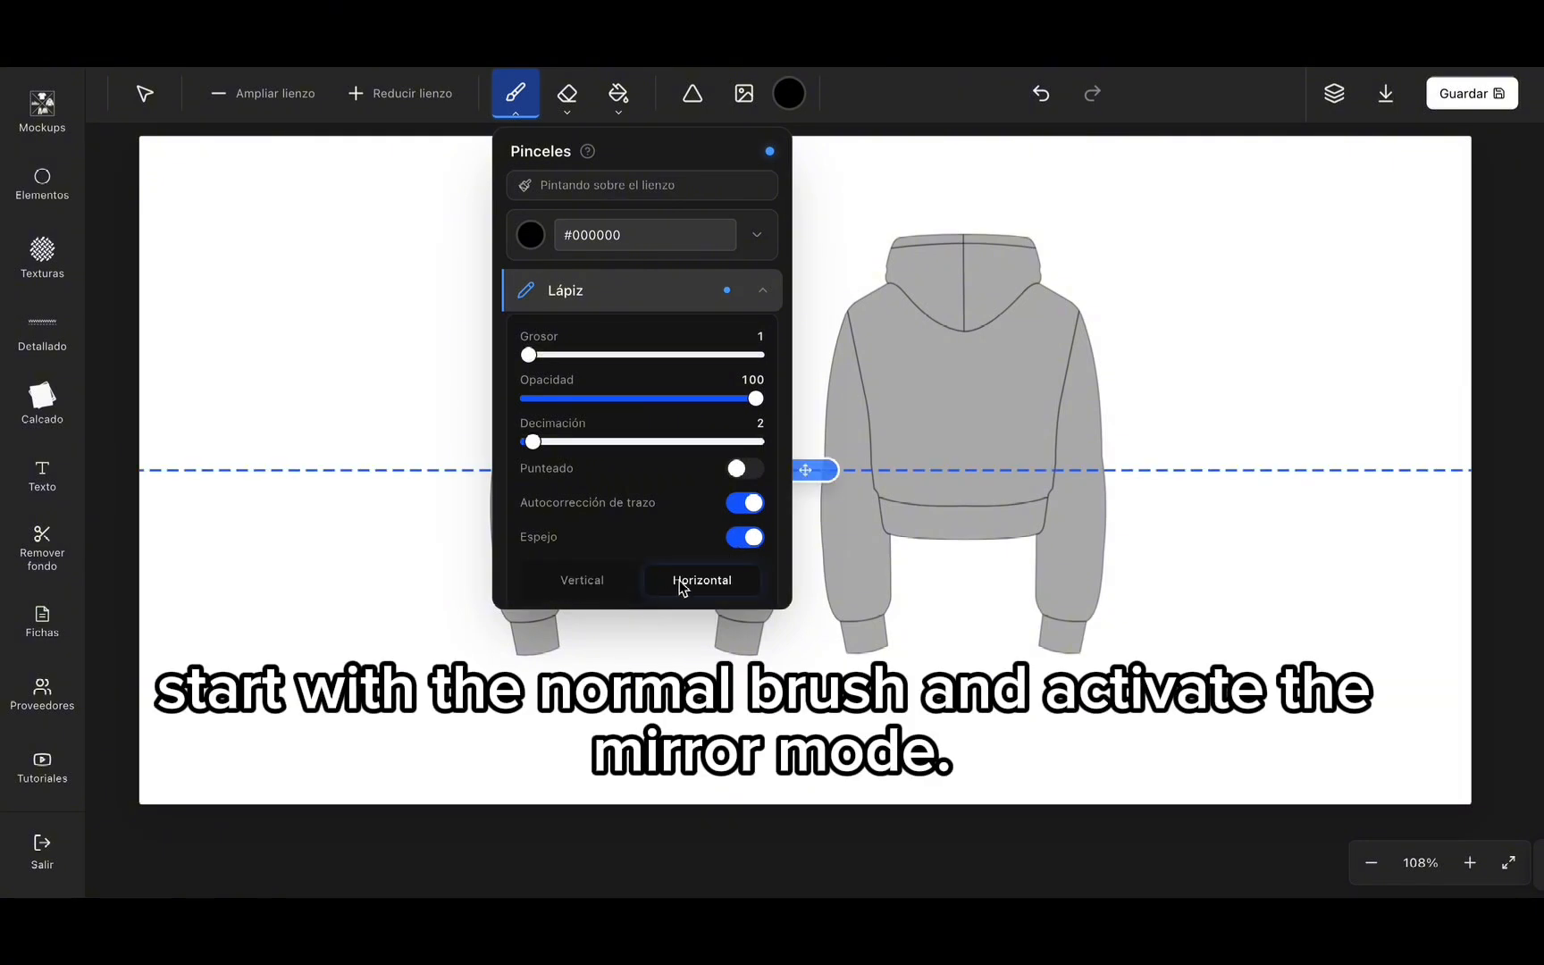
click(585, 582)
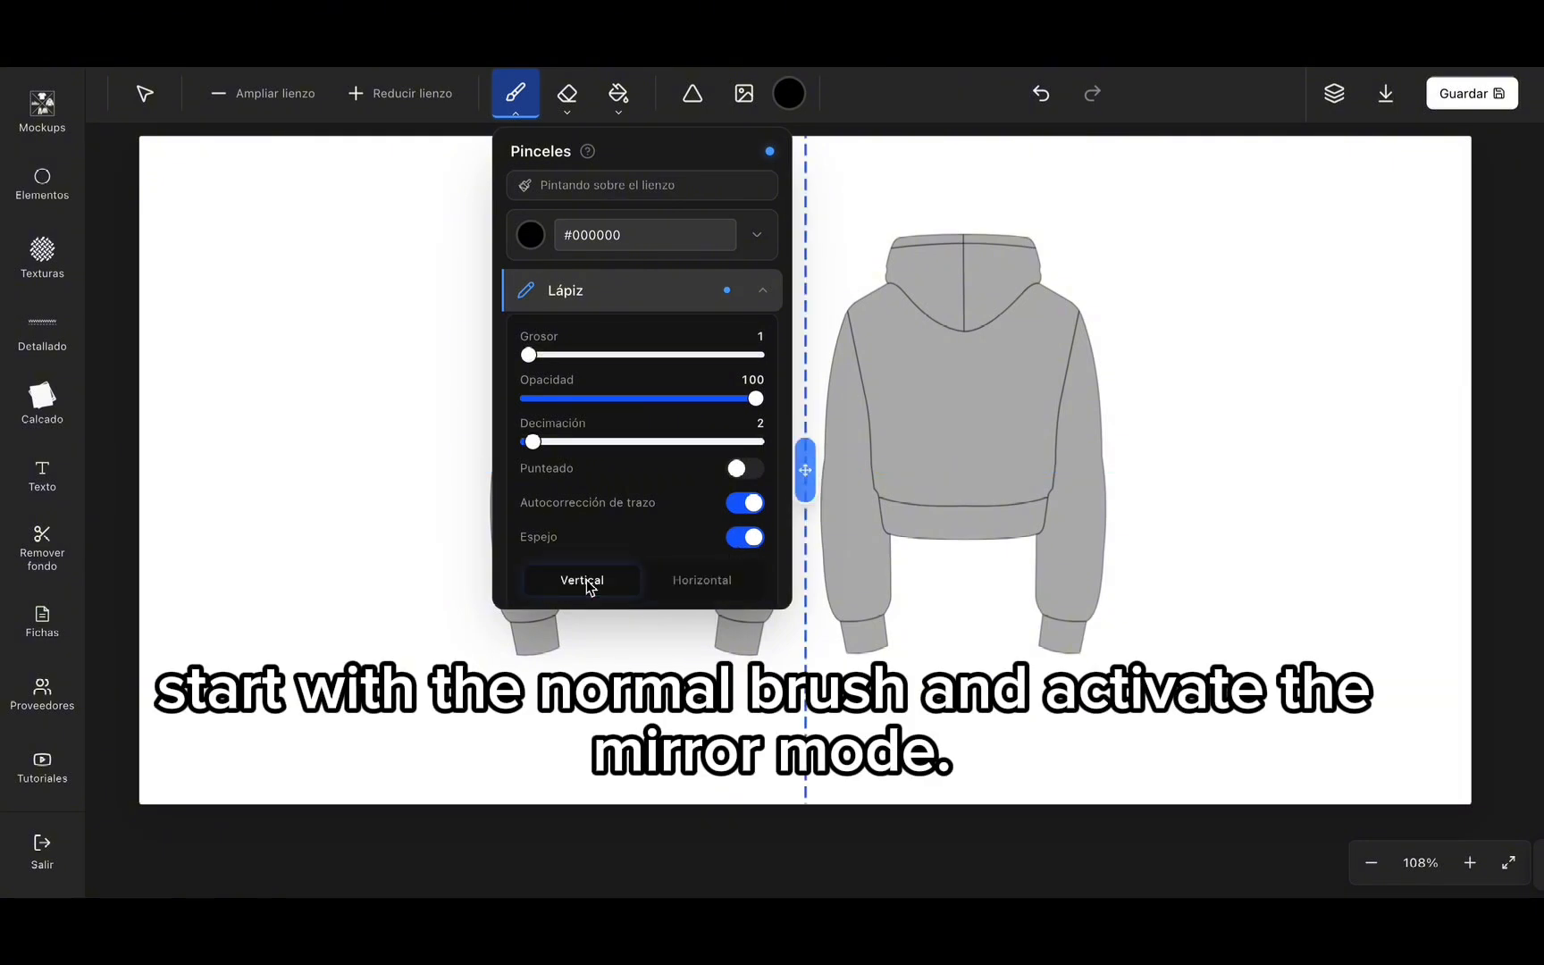
click(516, 112)
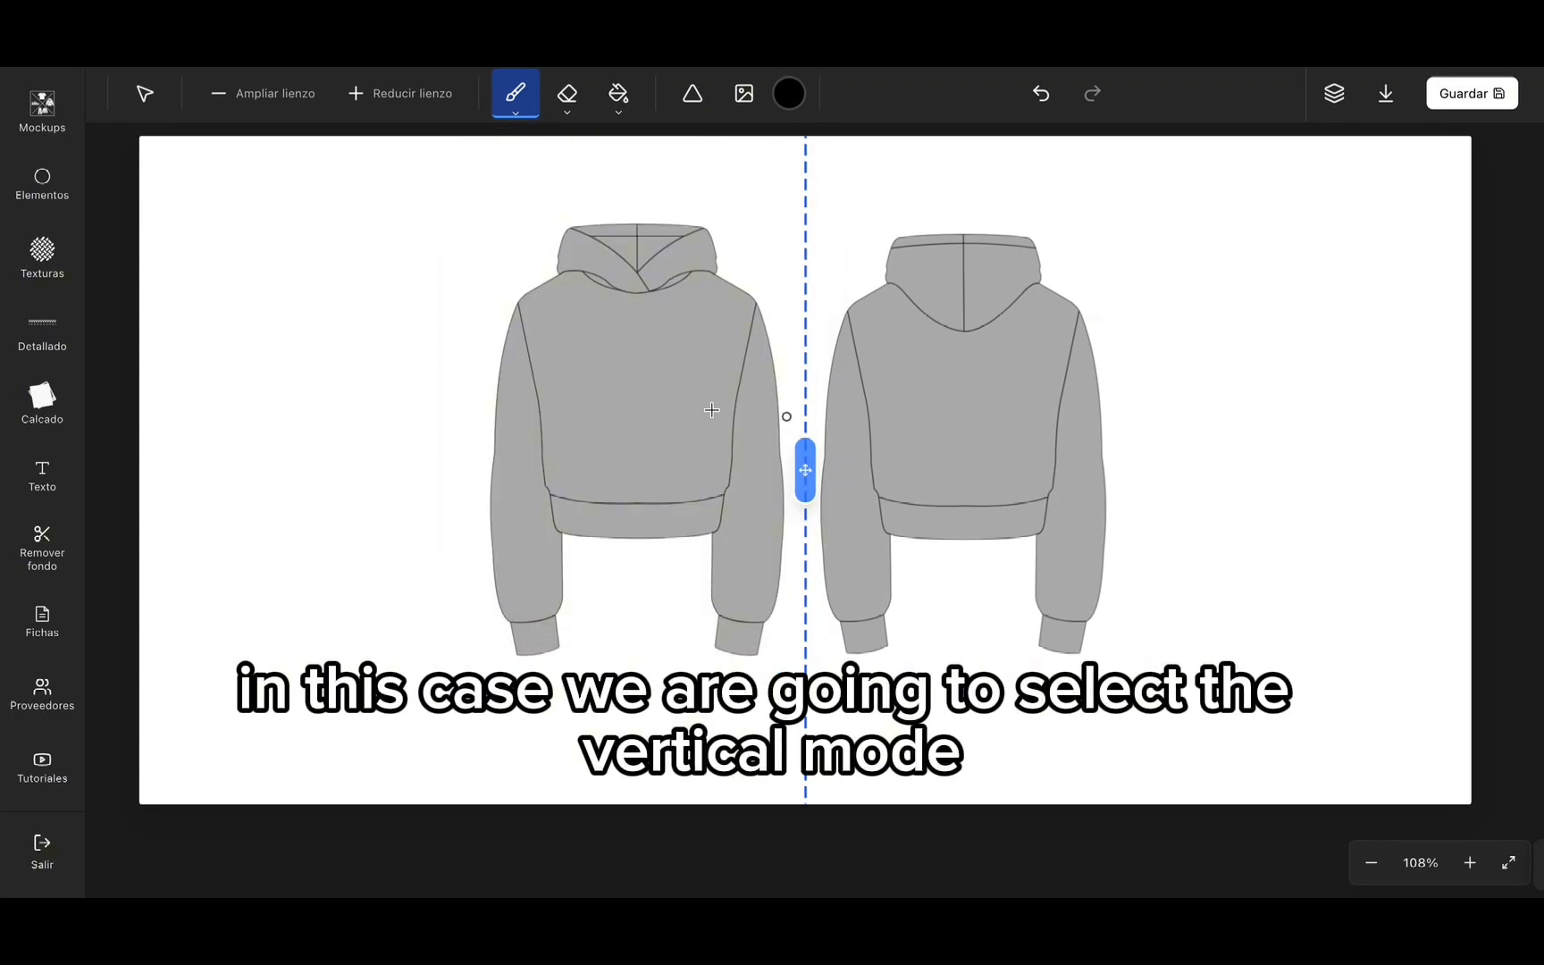
Step: Select the front hoodie and draw mirrored pencil strokes from neckline to waistband and across the shoulders
click(144, 93)
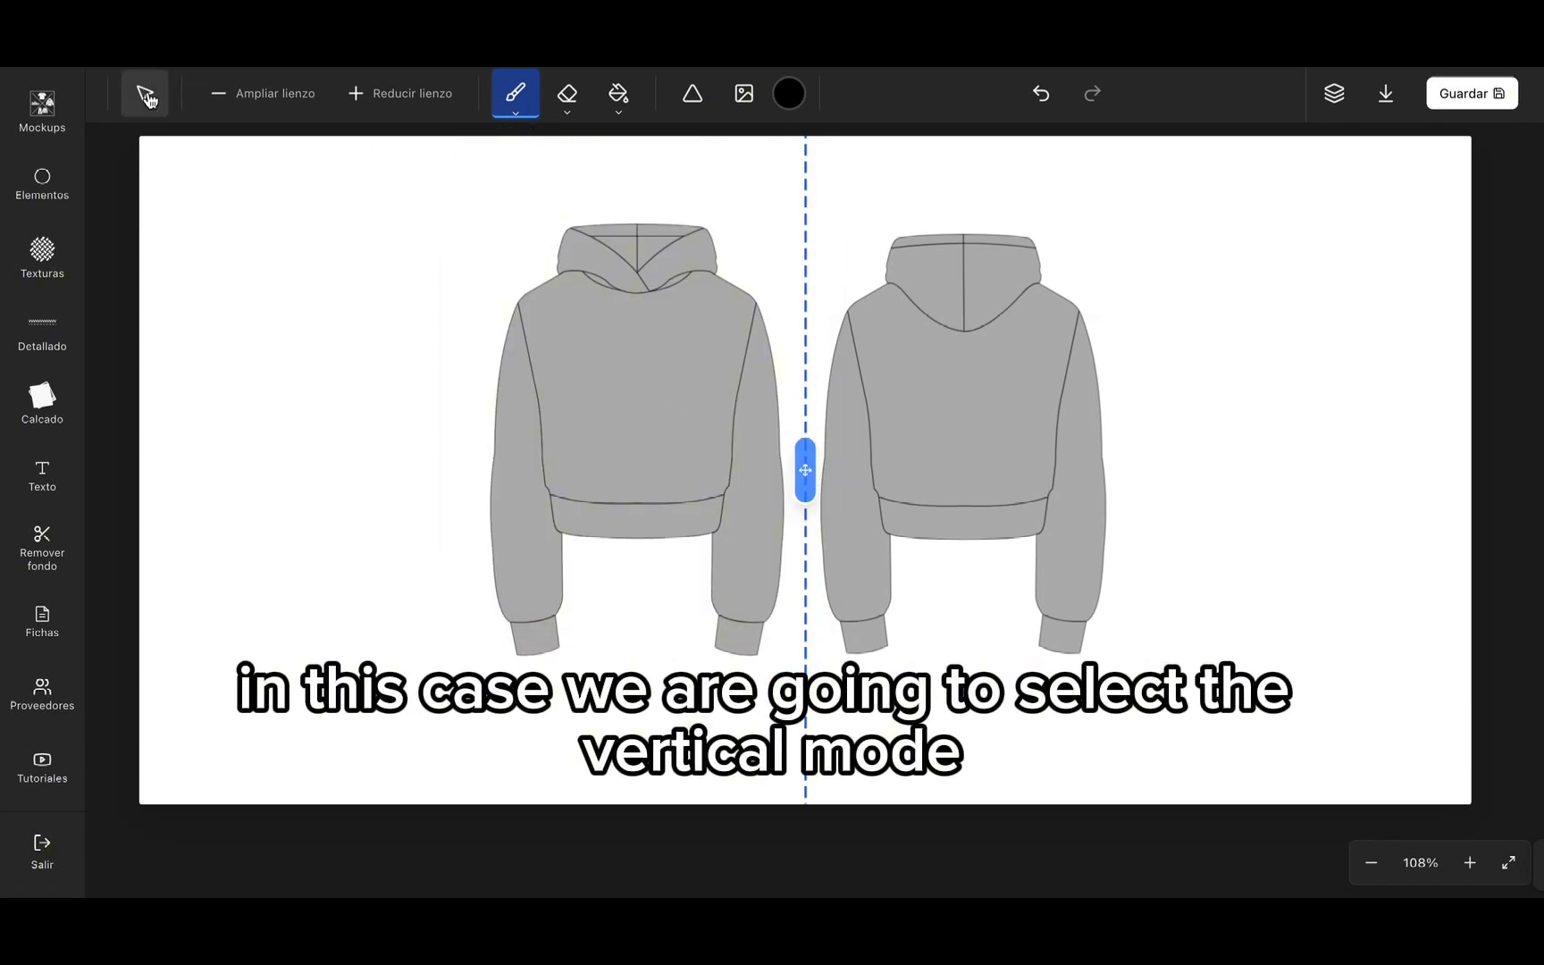
click(615, 302)
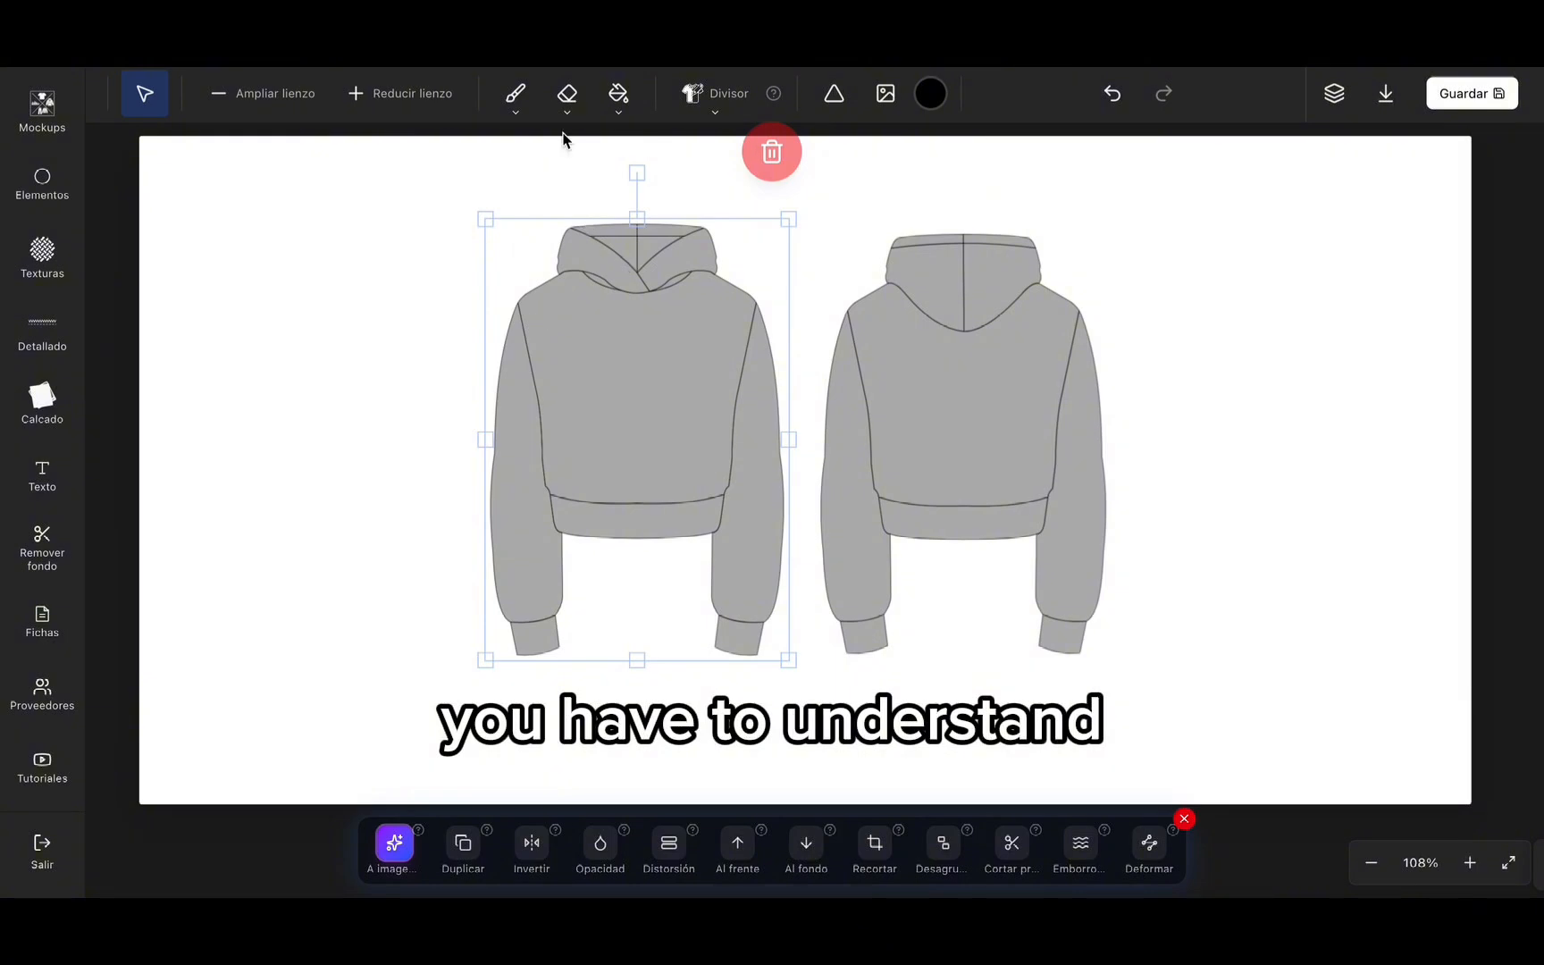
click(520, 96)
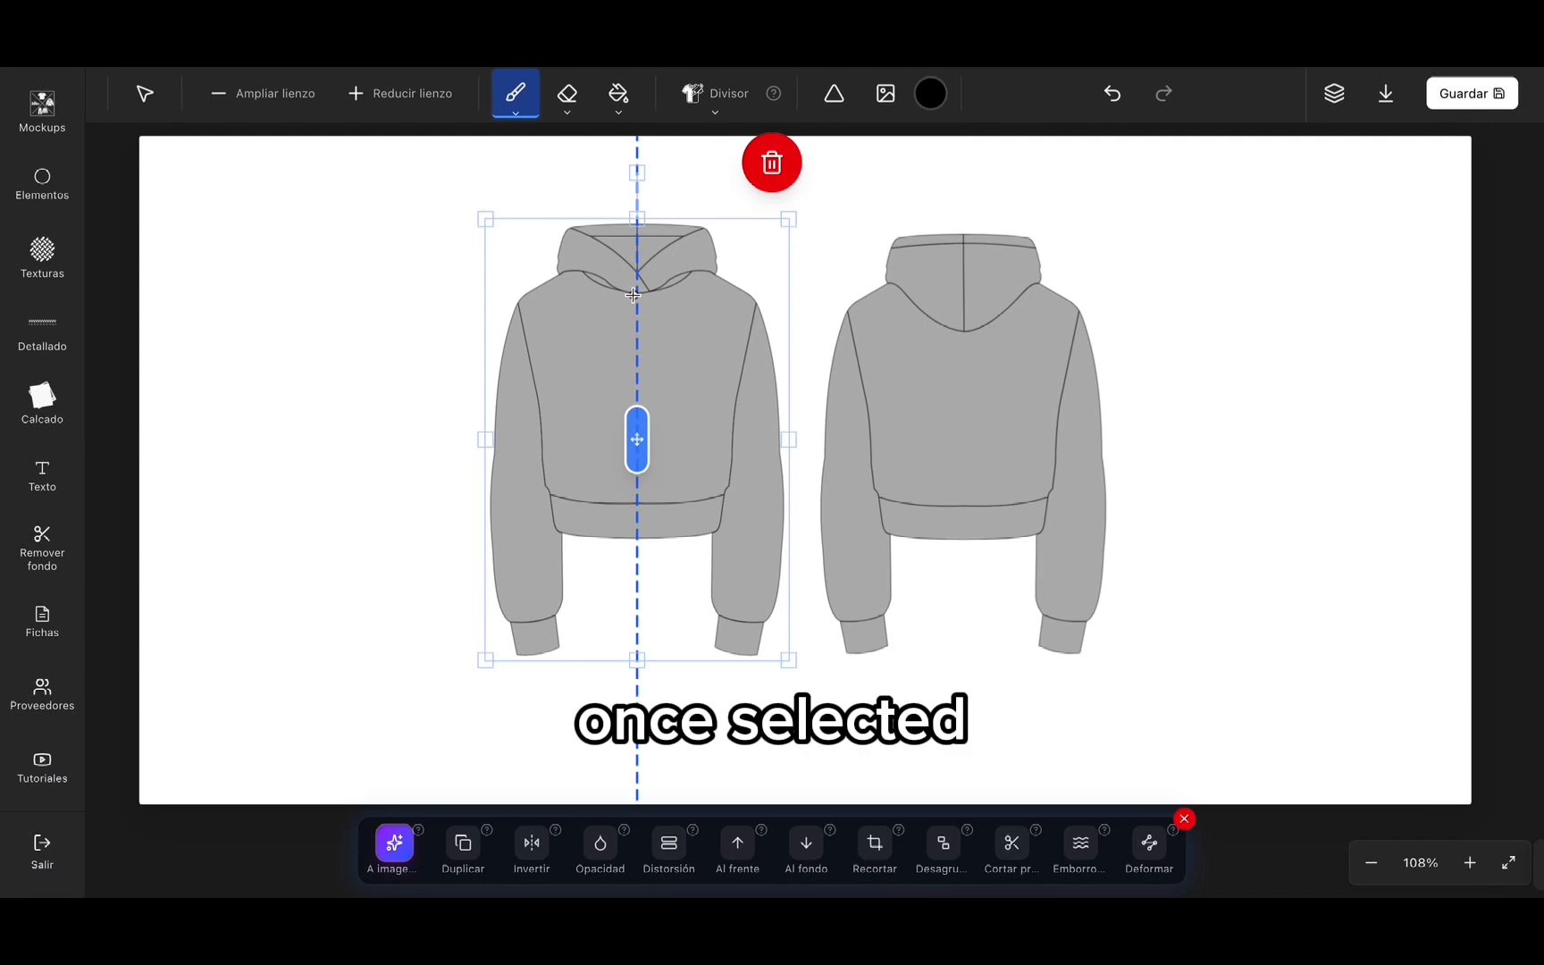
mouse_move(633, 292)
mouse_down()
mouse_move(571, 366)
mouse_move(551, 498)
mouse_up()
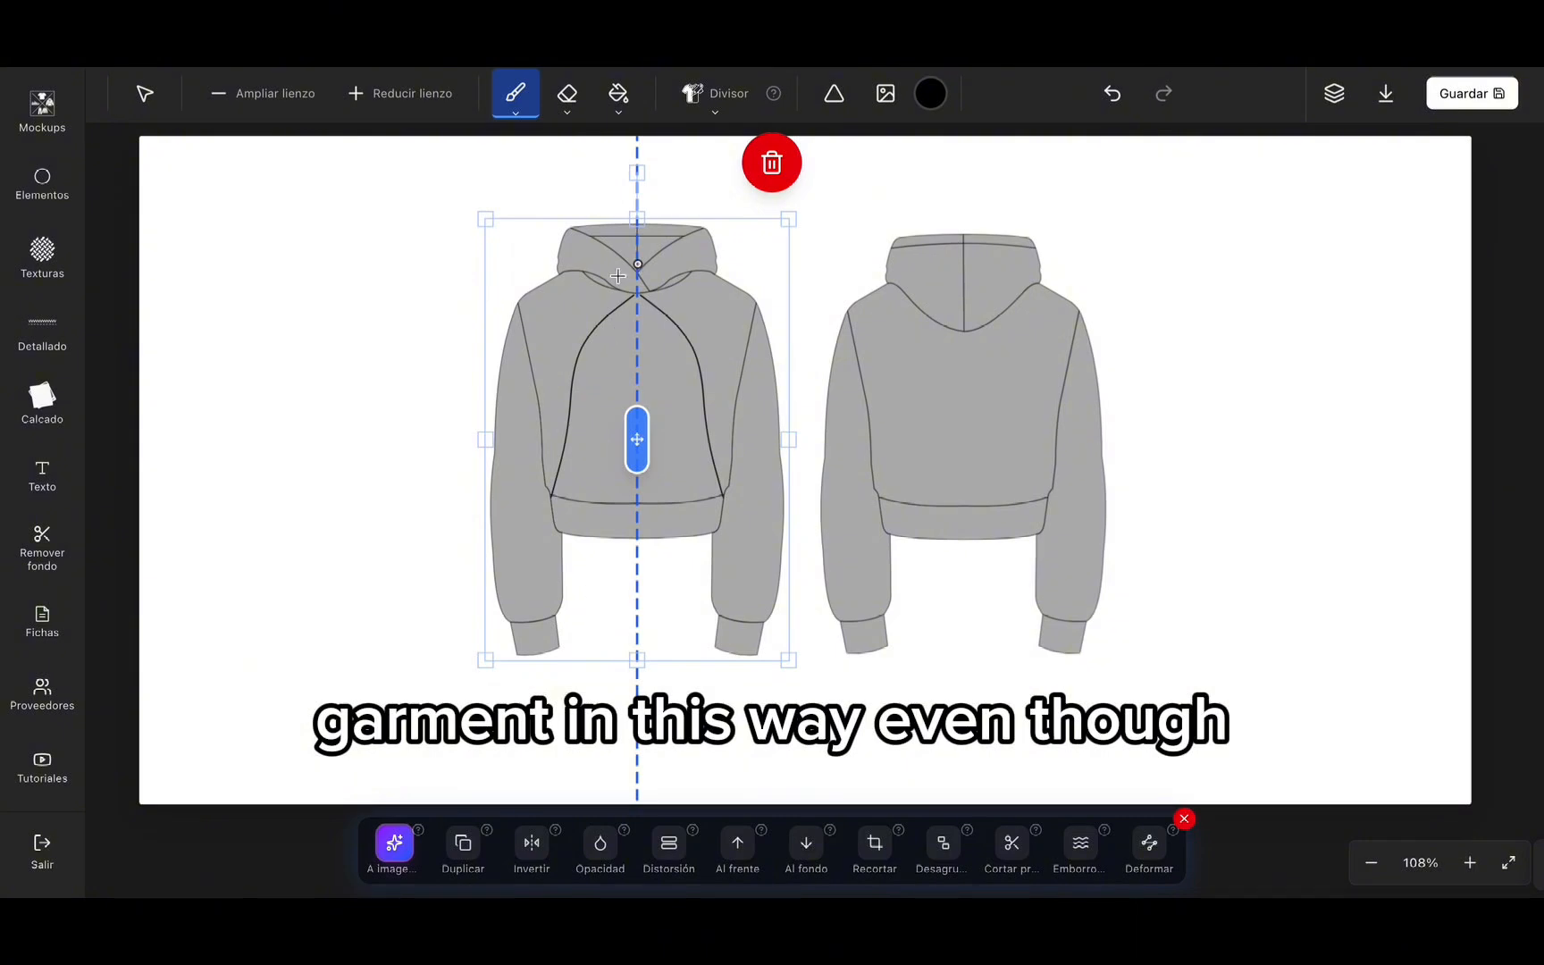
drag(545, 288, 519, 290)
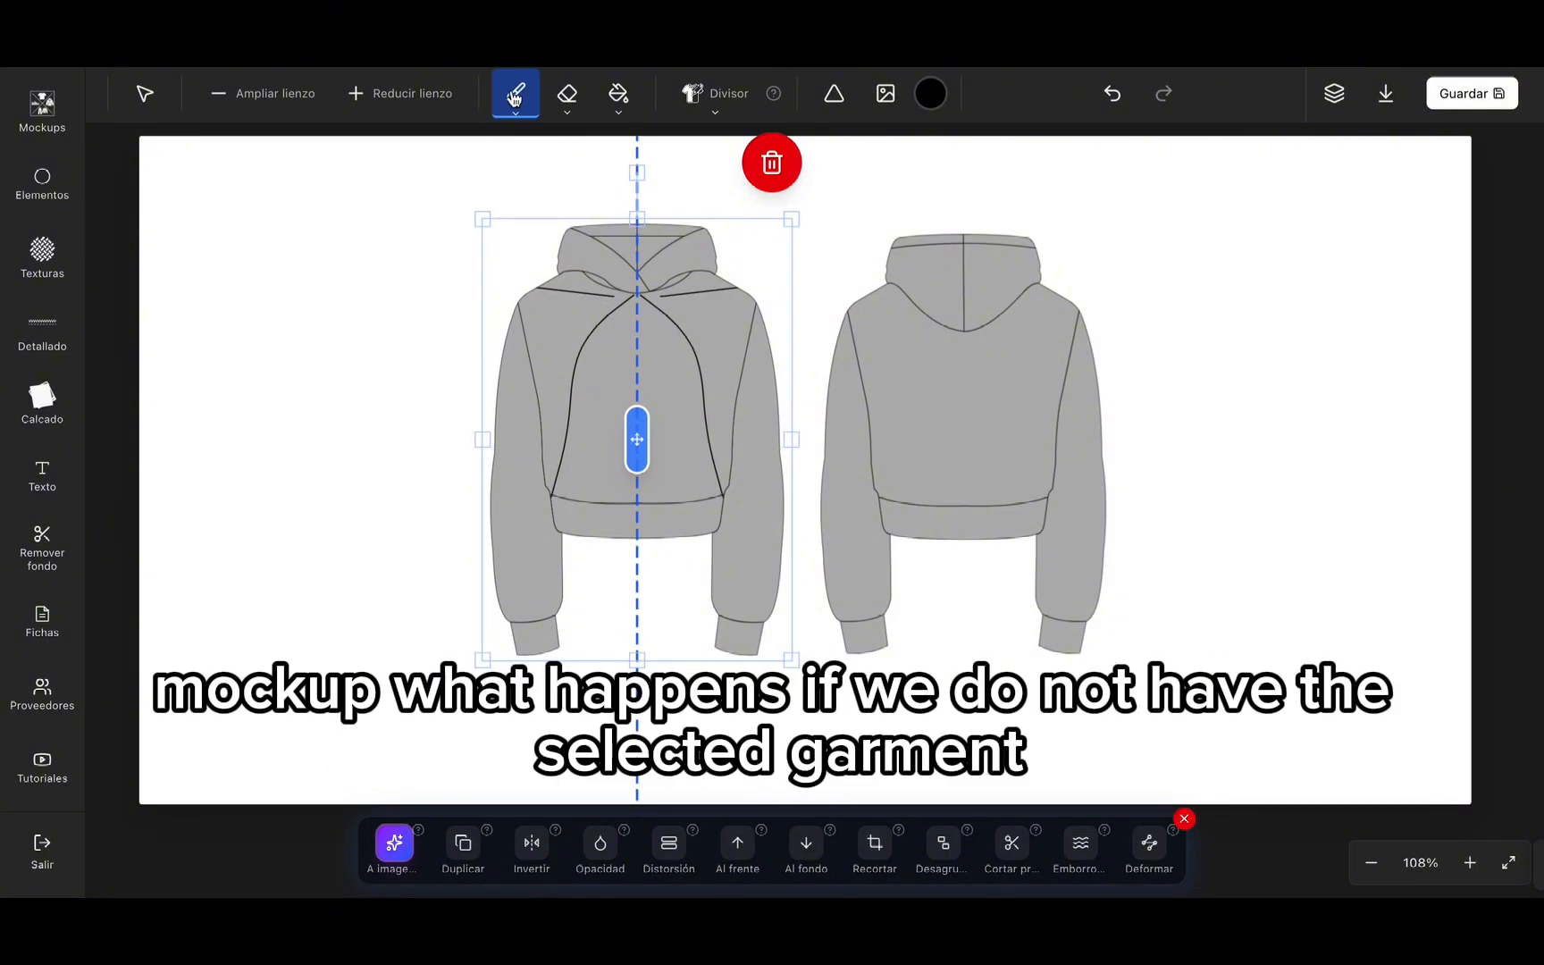
Step: Deselect the garment and draw a mirrored pencil stroke from the front hoodie's chest past its sleeve onto the canvas
click(143, 94)
click(514, 93)
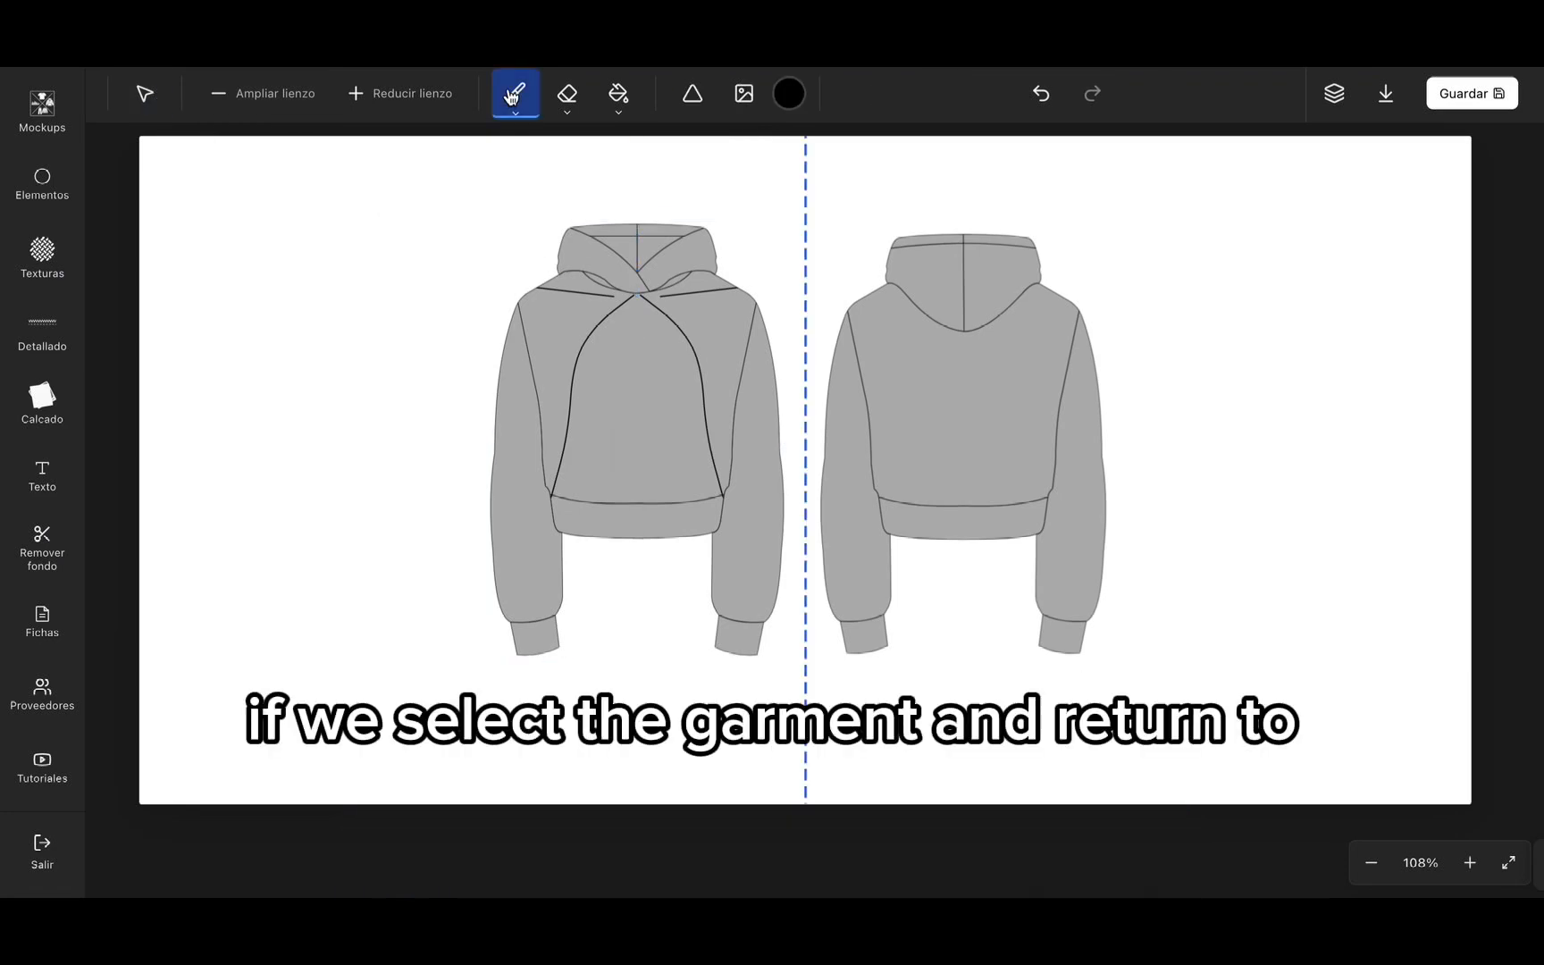
drag(567, 334, 449, 320)
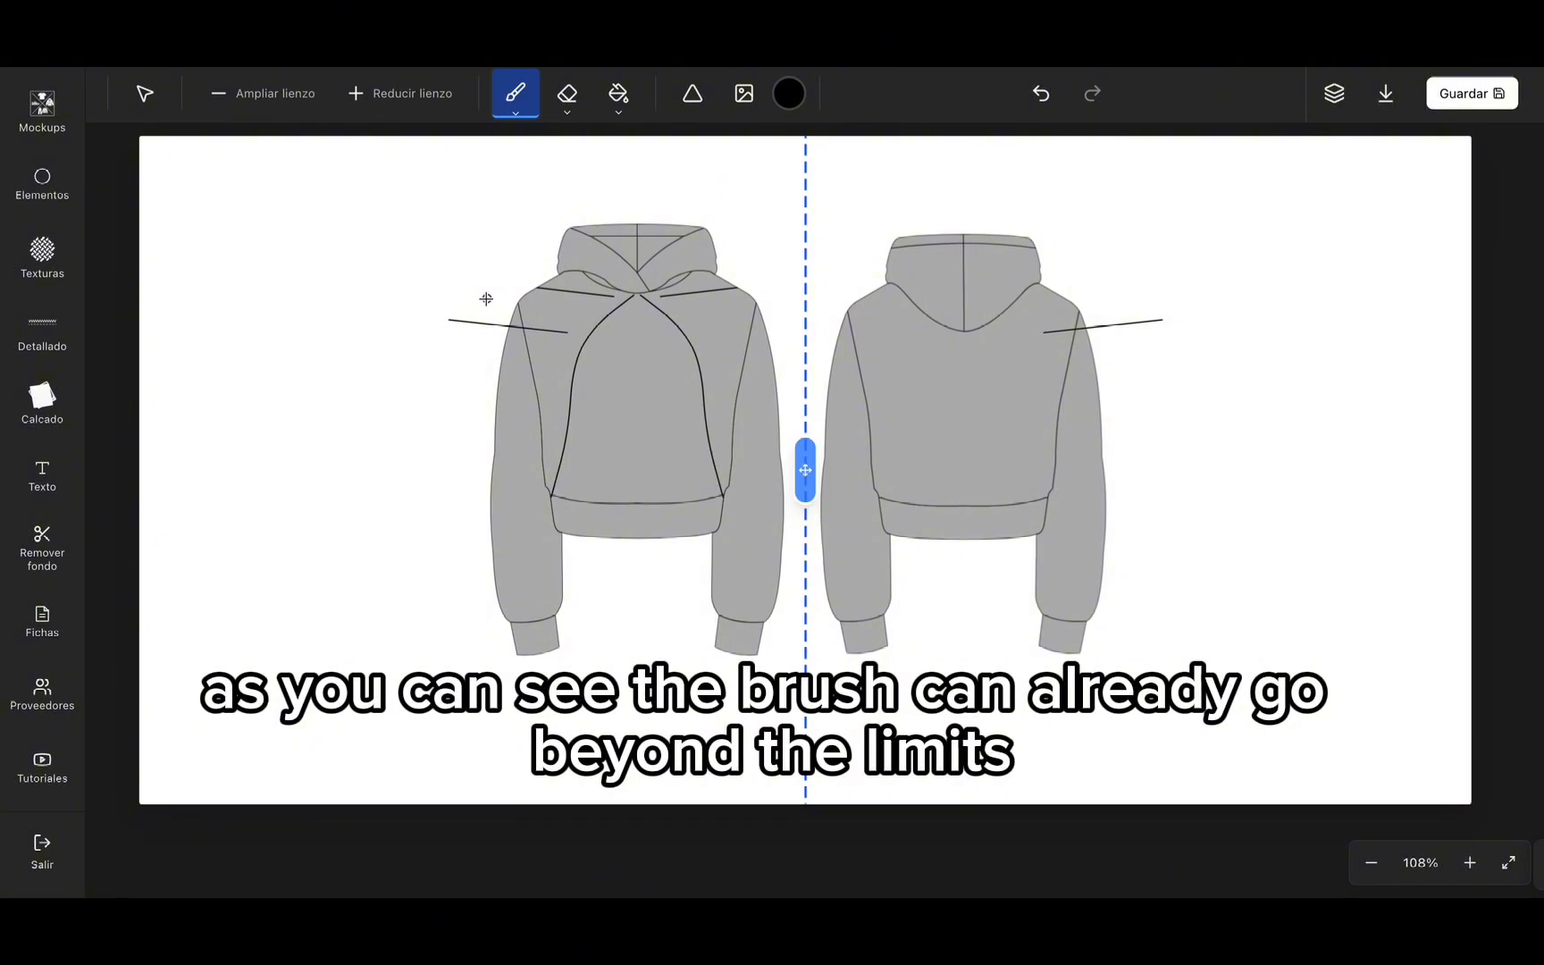
Step: Undo all the mirrored pencil strokes drawn on the hoodies and canvas
key(ctrl+z)
key(ctrl+z)
key(ctrl+z)
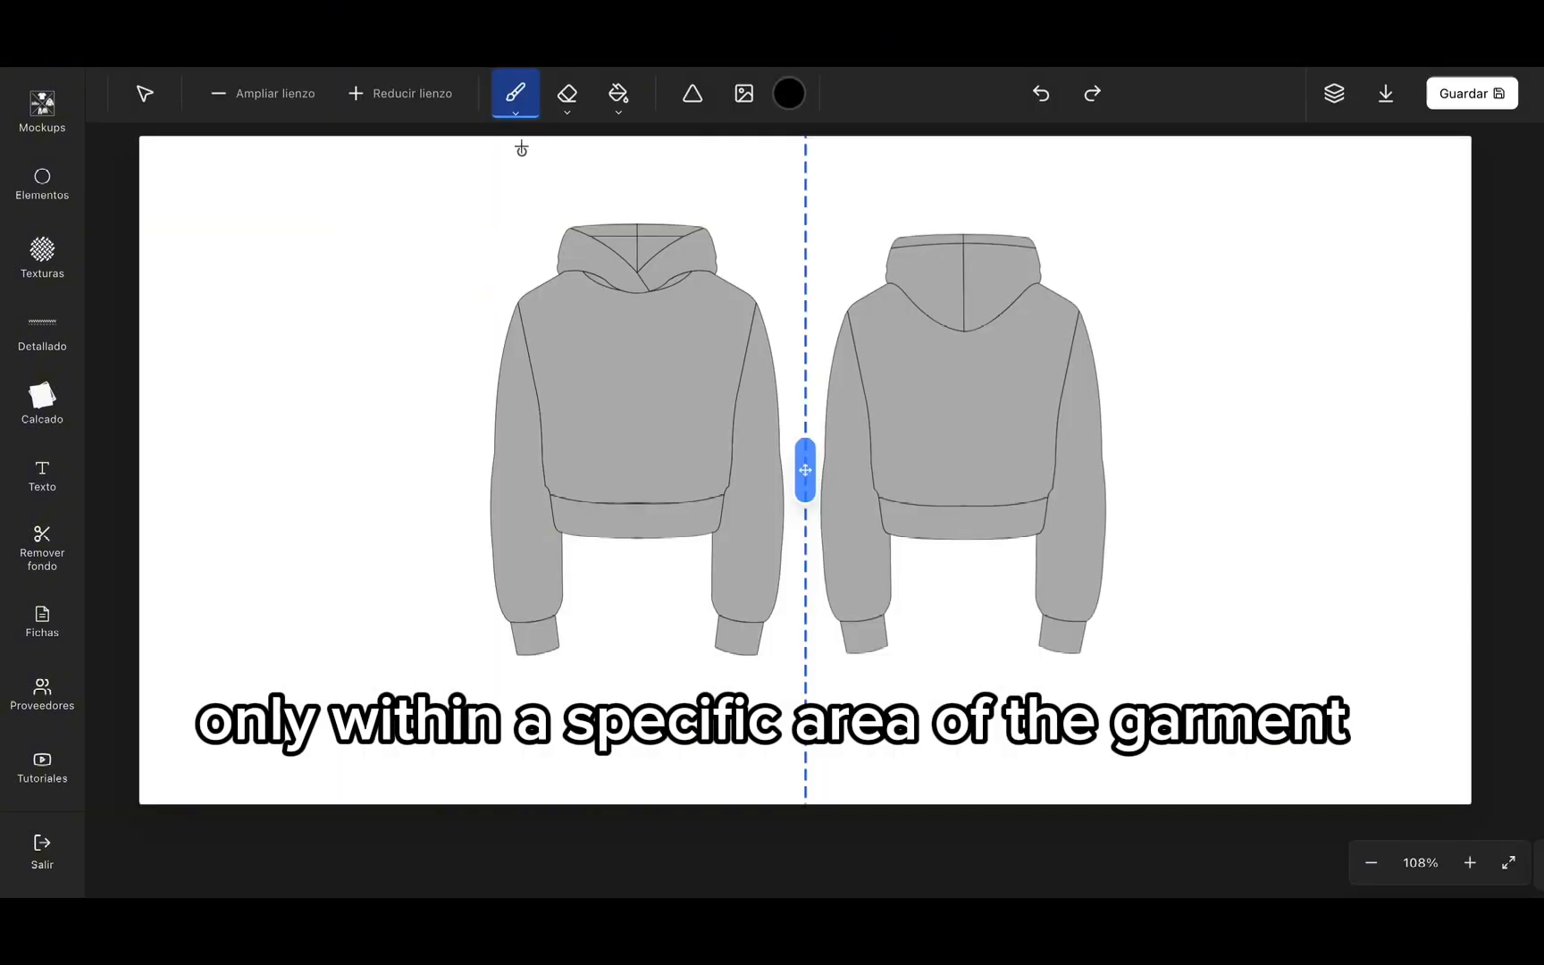
click(516, 114)
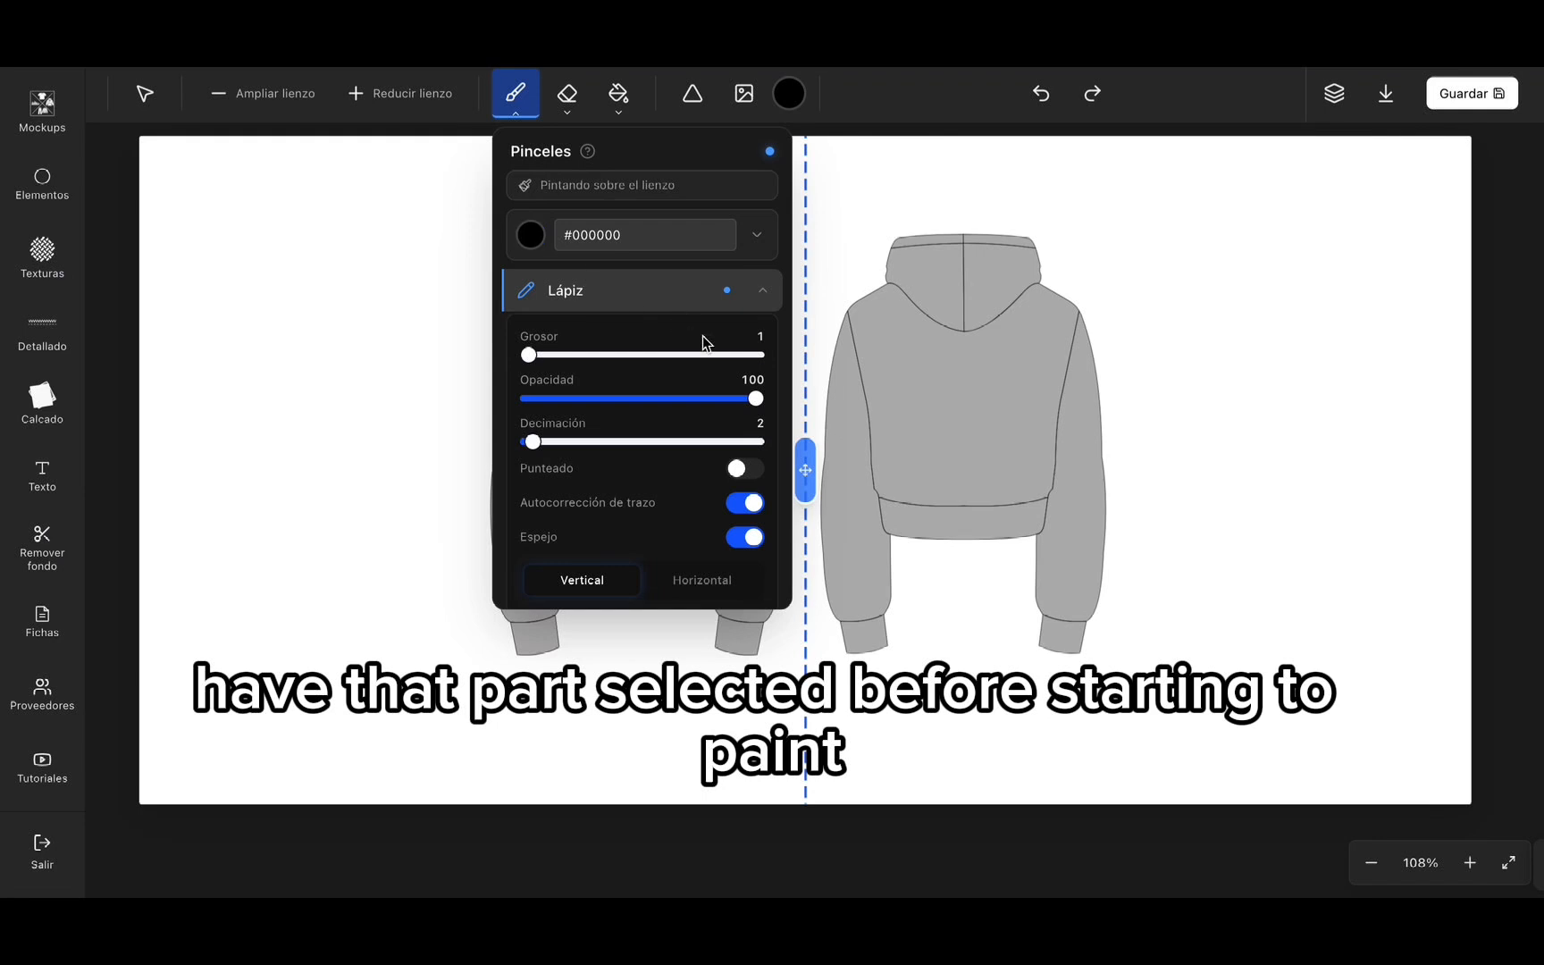
click(517, 93)
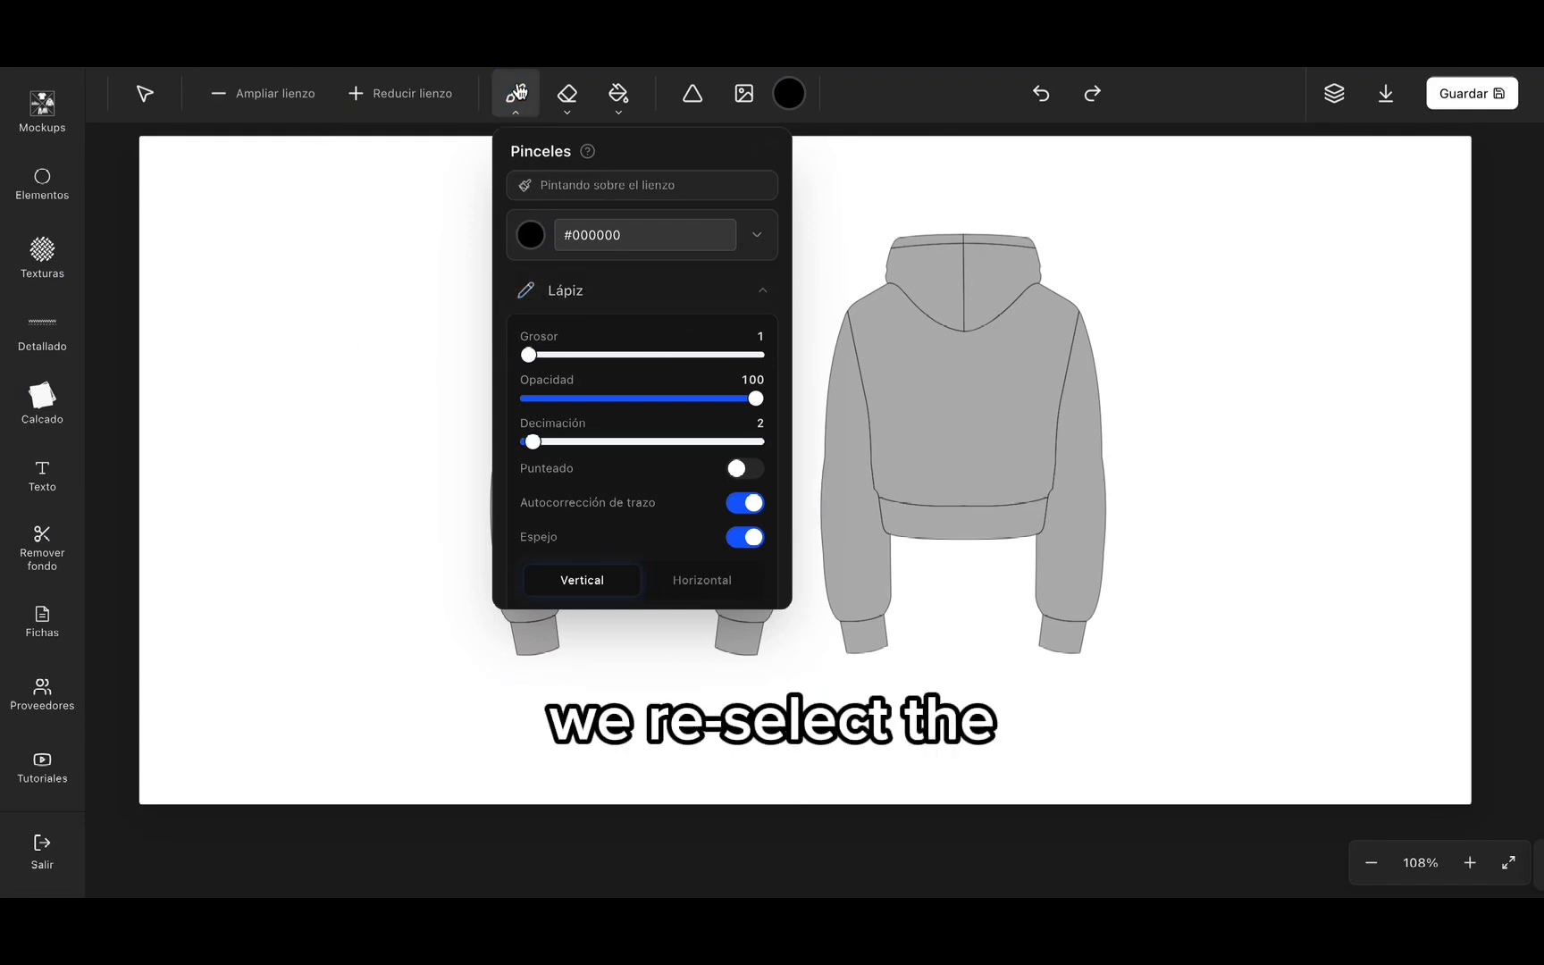
click(518, 93)
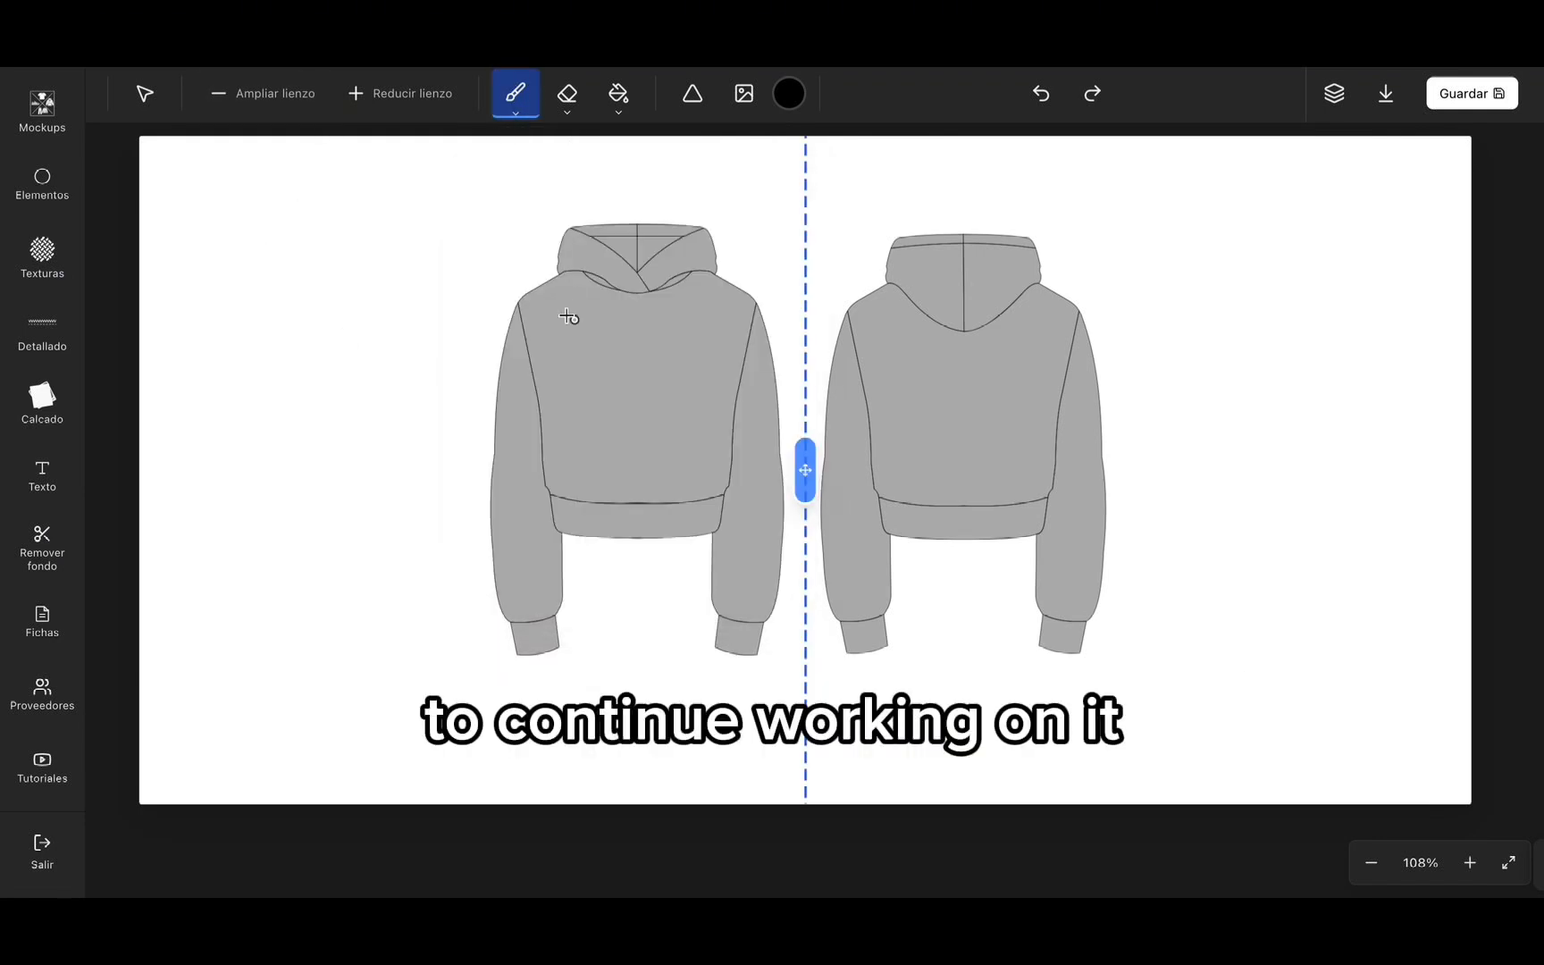
Step: Select the front hoodie and turn off Espejo for the Lápiz brush
click(147, 94)
click(624, 310)
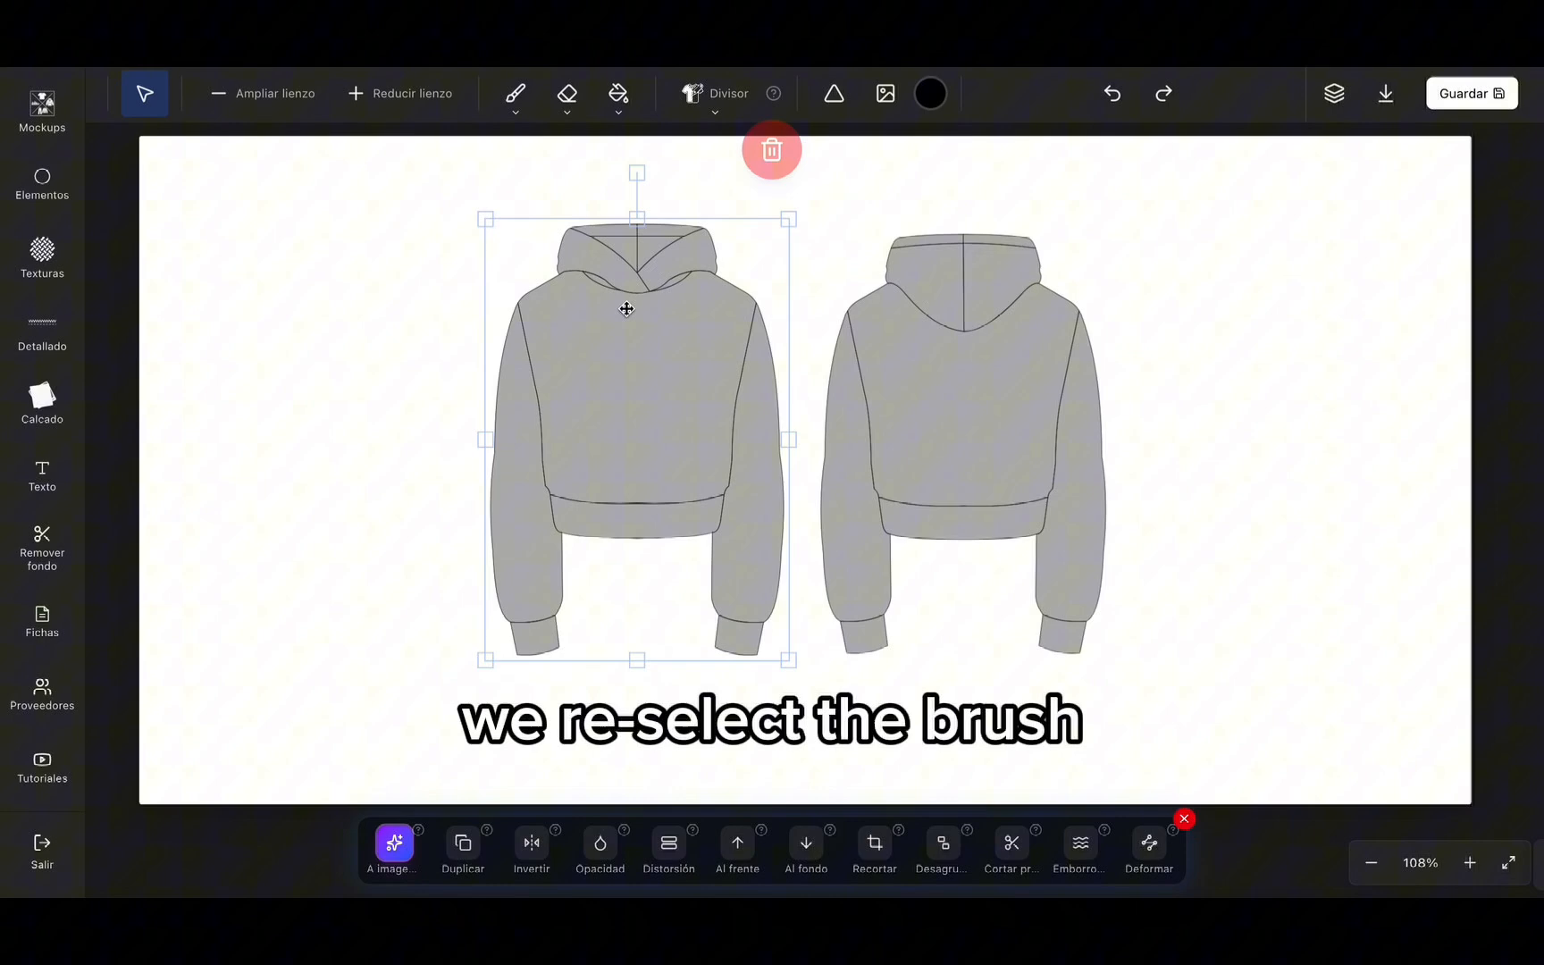
click(516, 97)
click(514, 117)
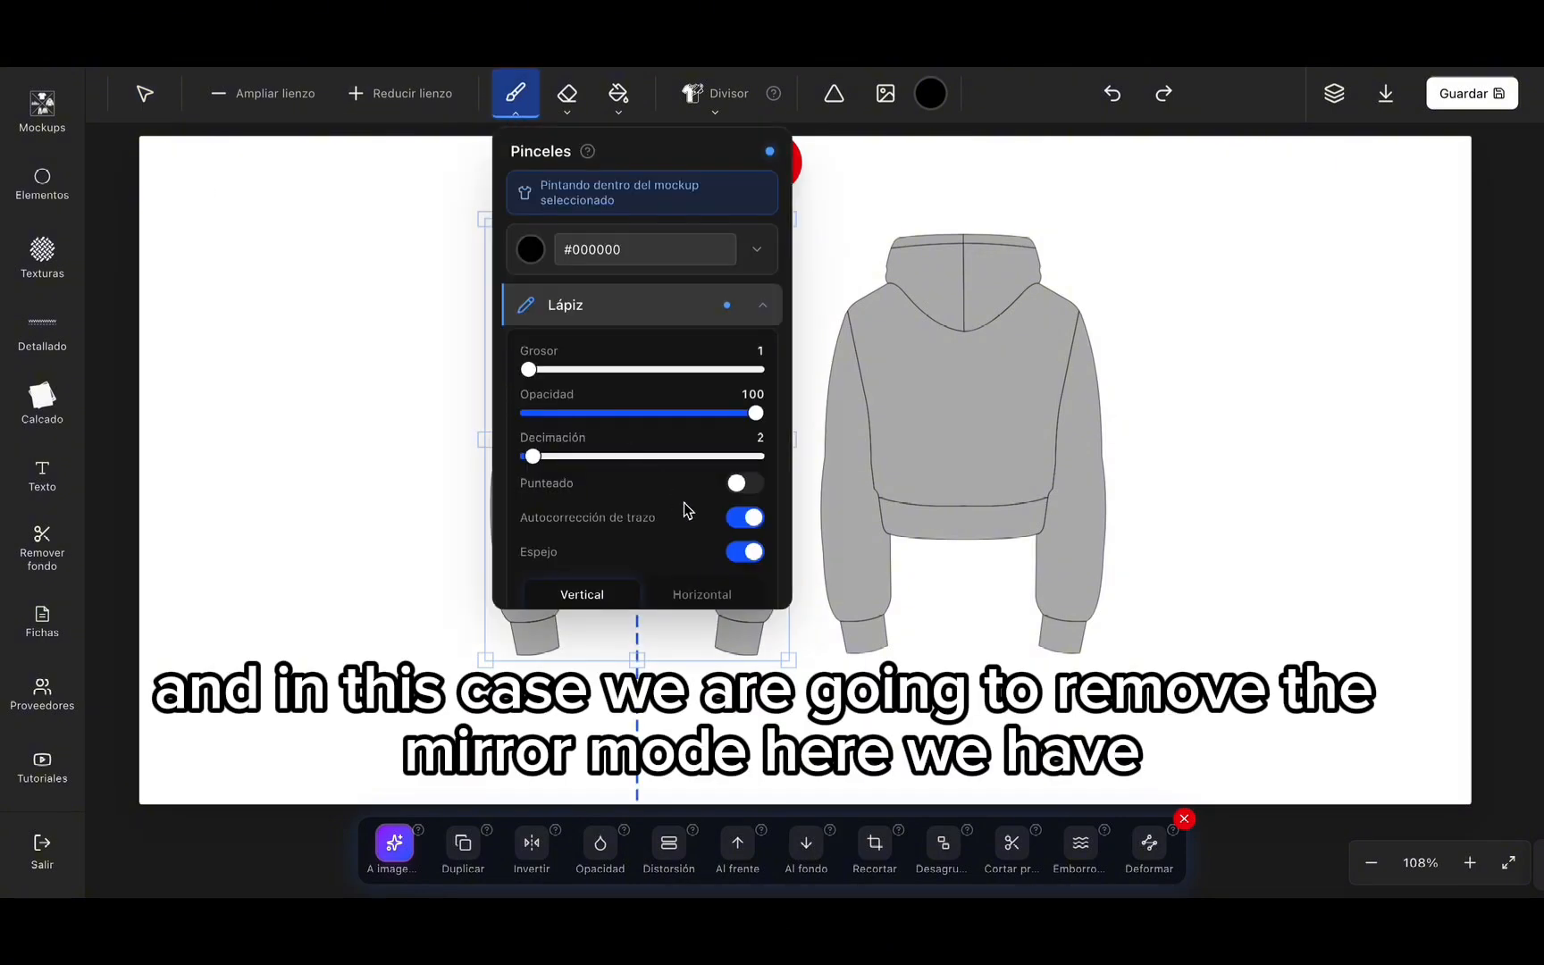
click(749, 554)
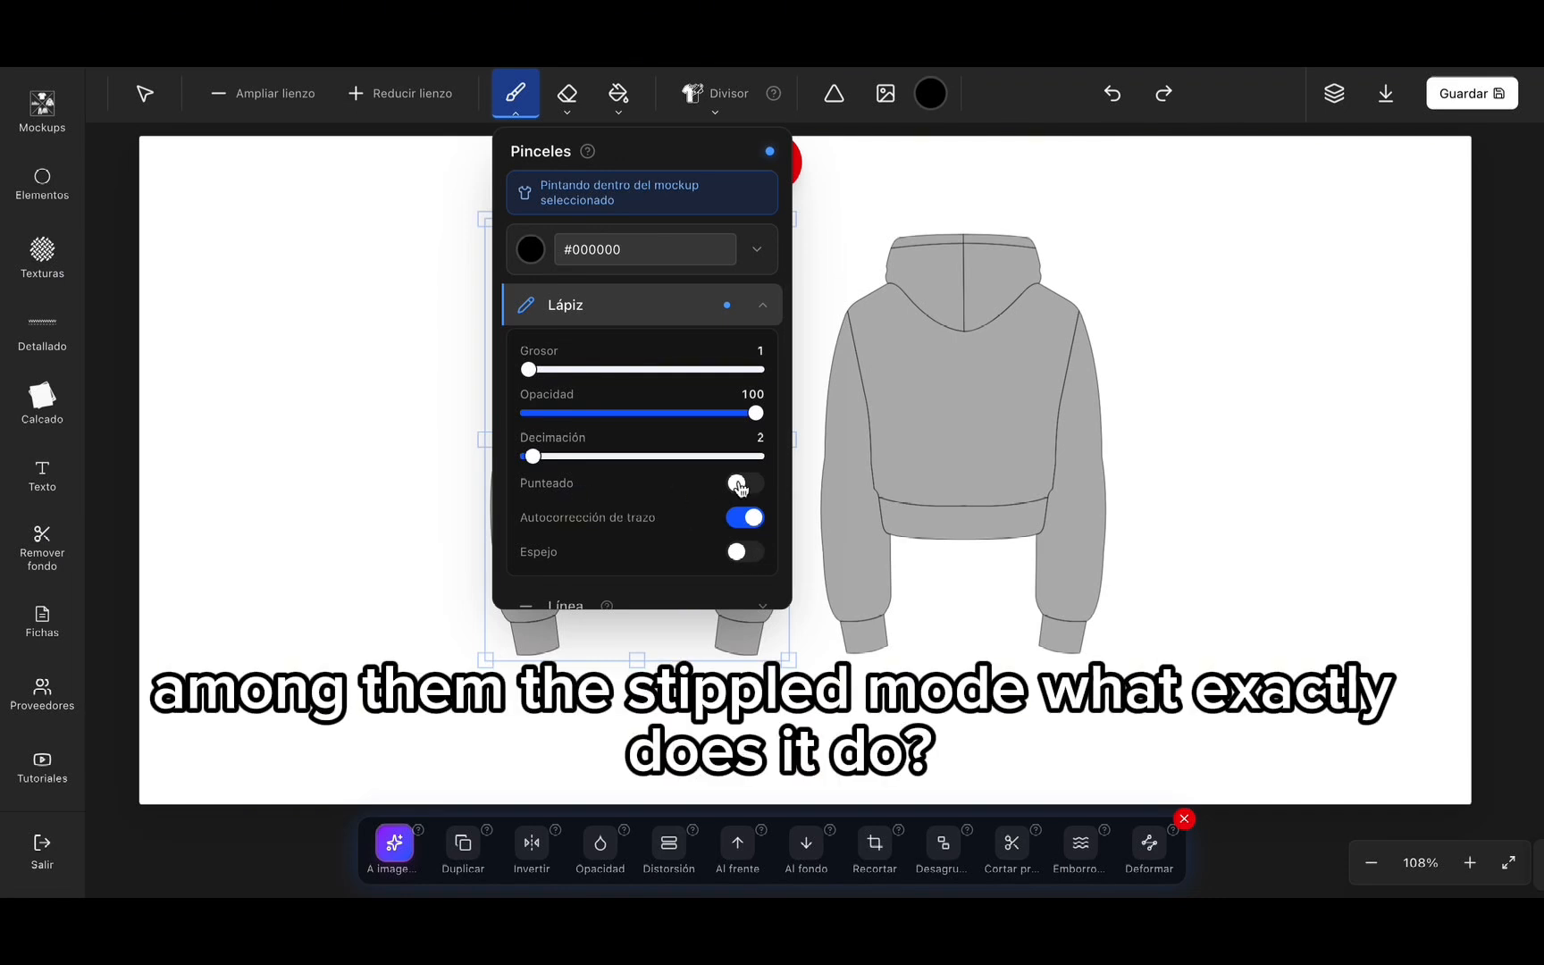
Step: Turn on Punteado and draw a dotted curve on the front hoodie from the neckline down to the waistband
click(746, 486)
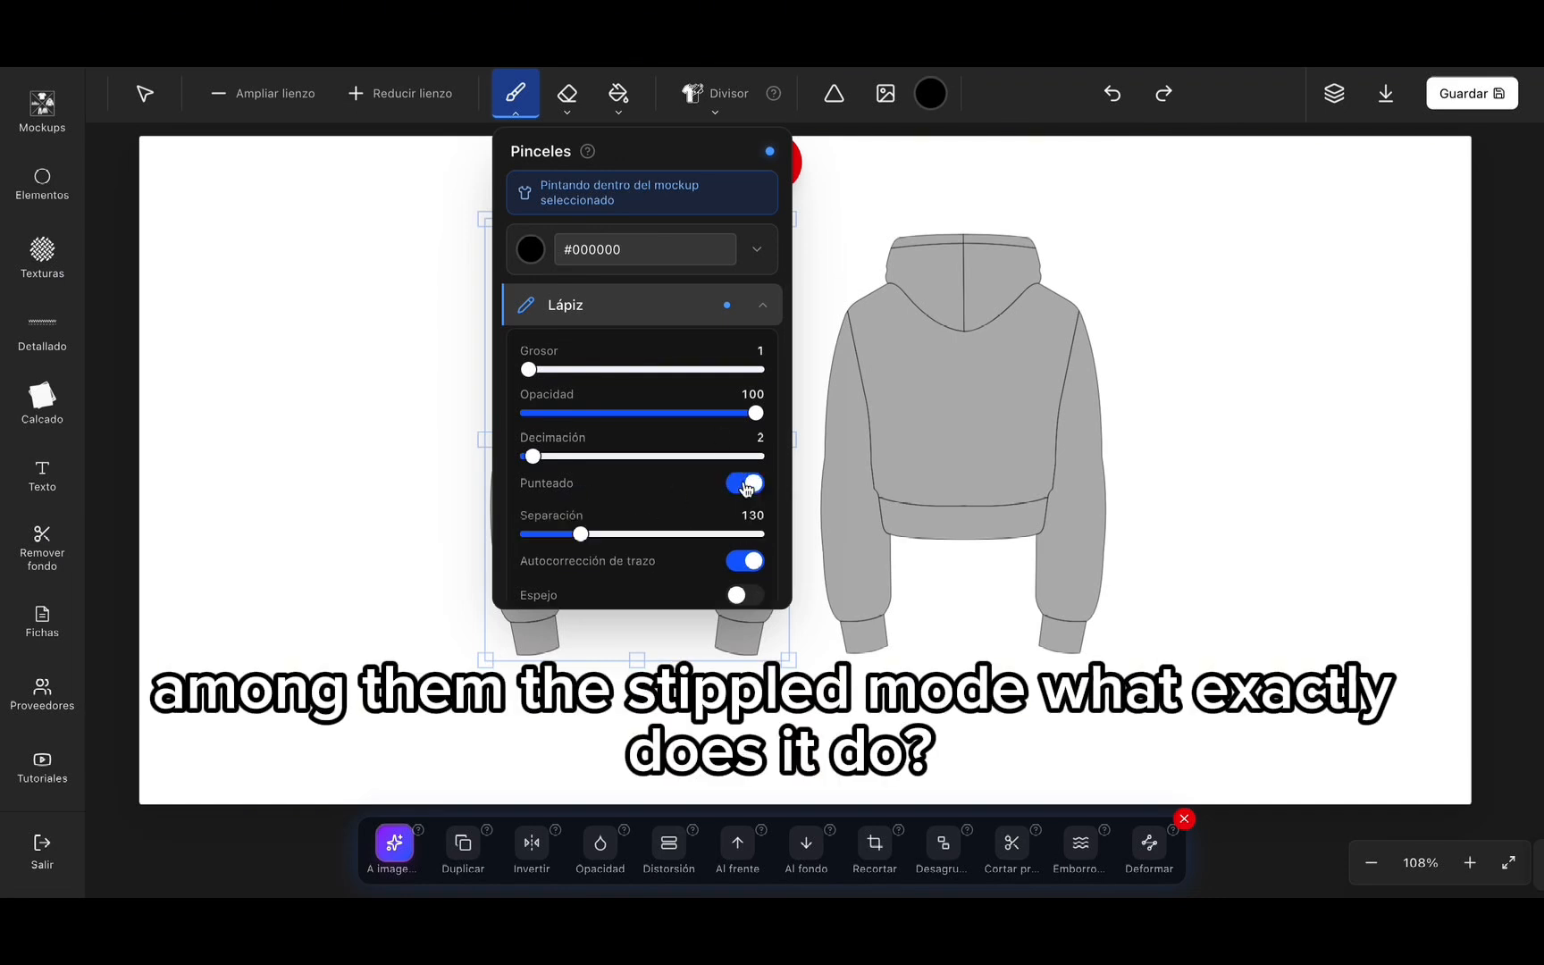
click(518, 117)
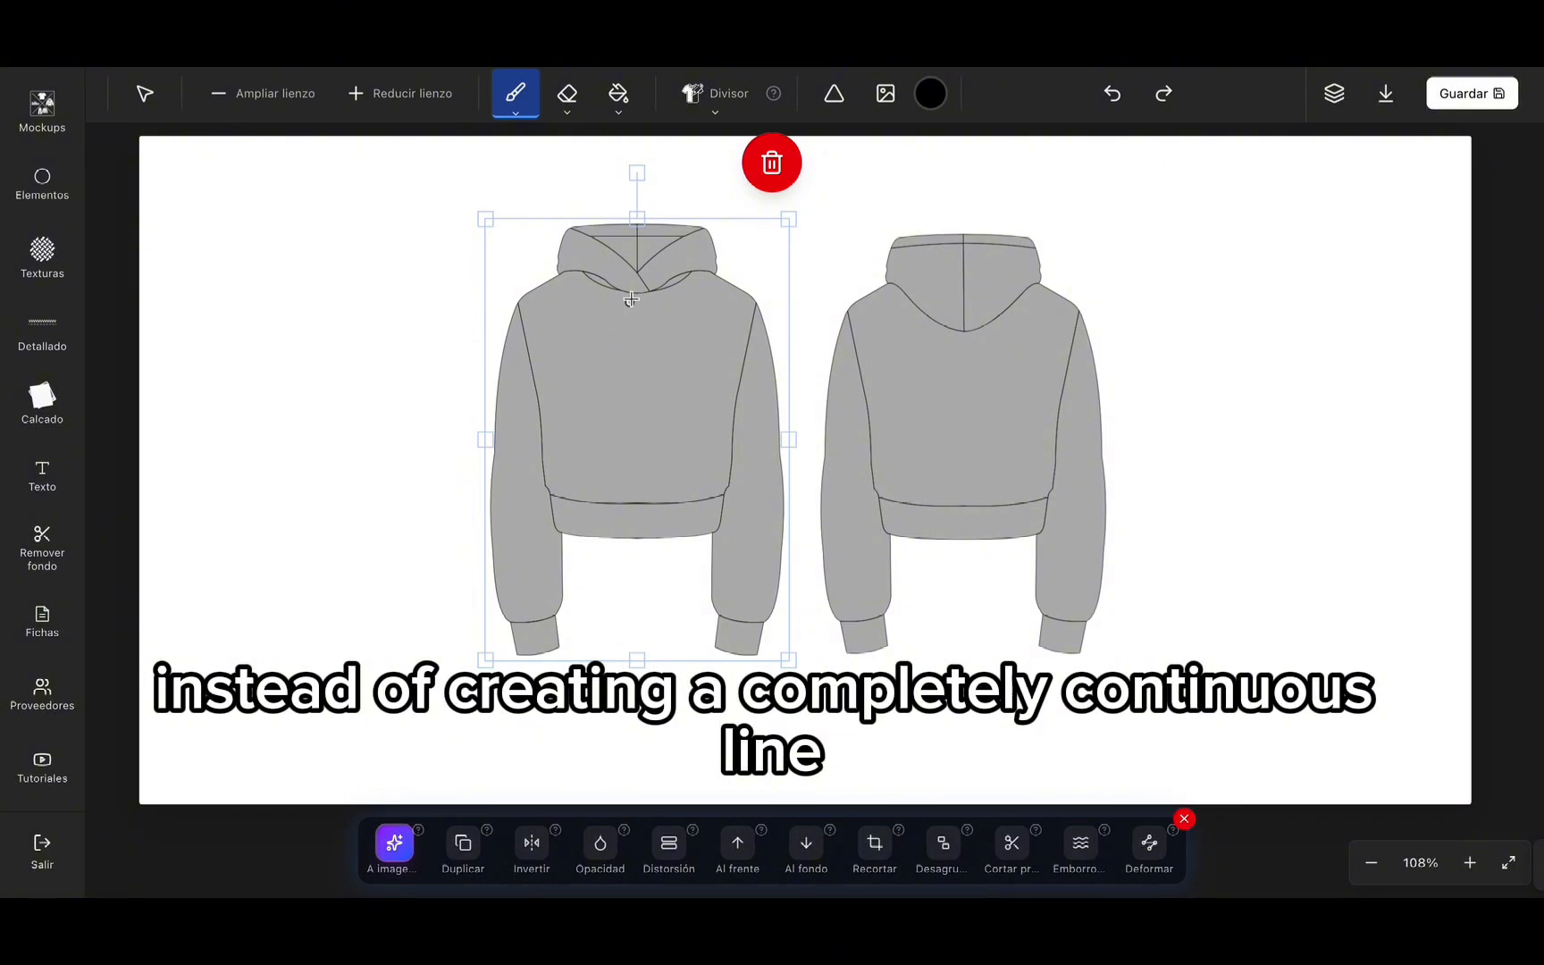
drag(634, 295, 580, 396)
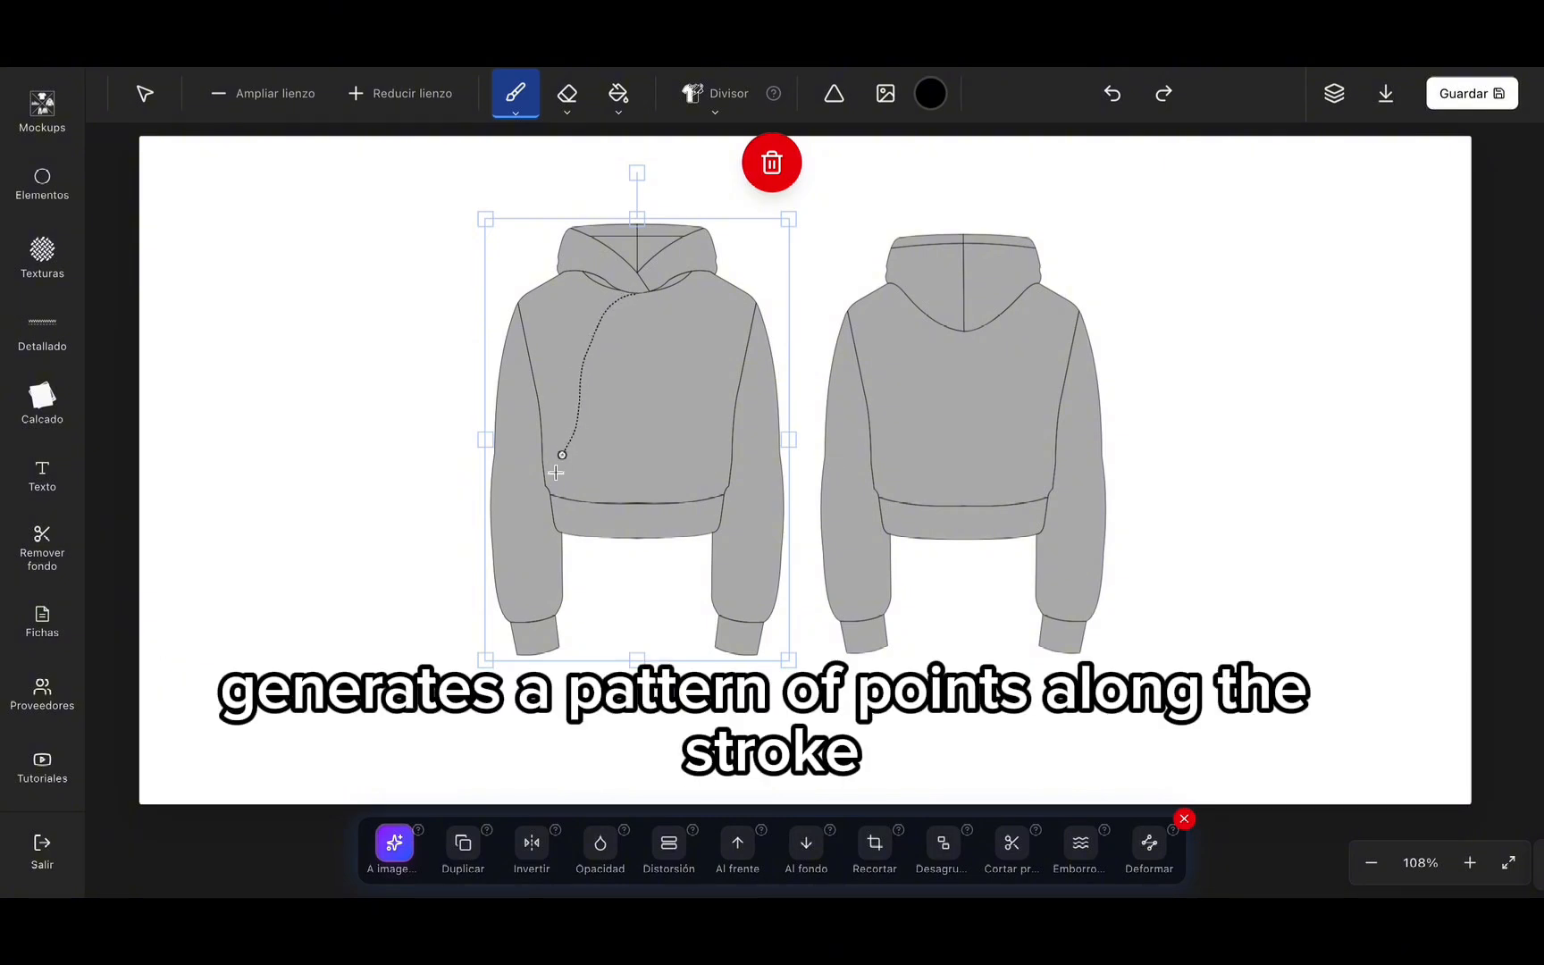
drag(555, 494, 555, 493)
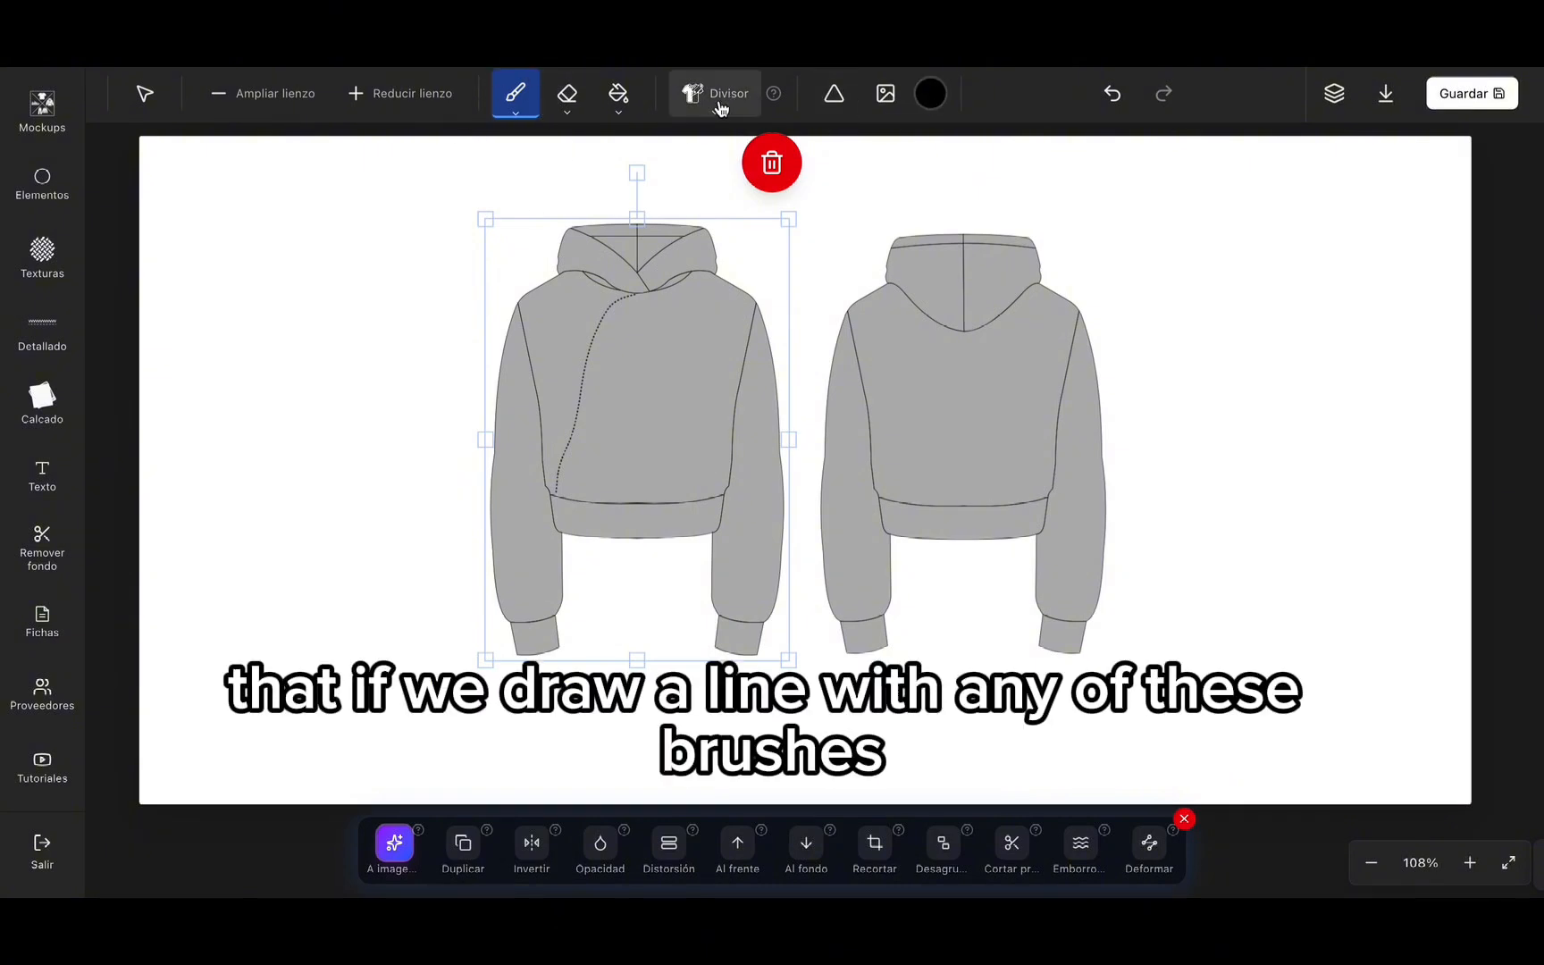
Step: Try filling the front hoodie's torso beside the dotted curve with black, and undo the fill
click(618, 93)
click(587, 317)
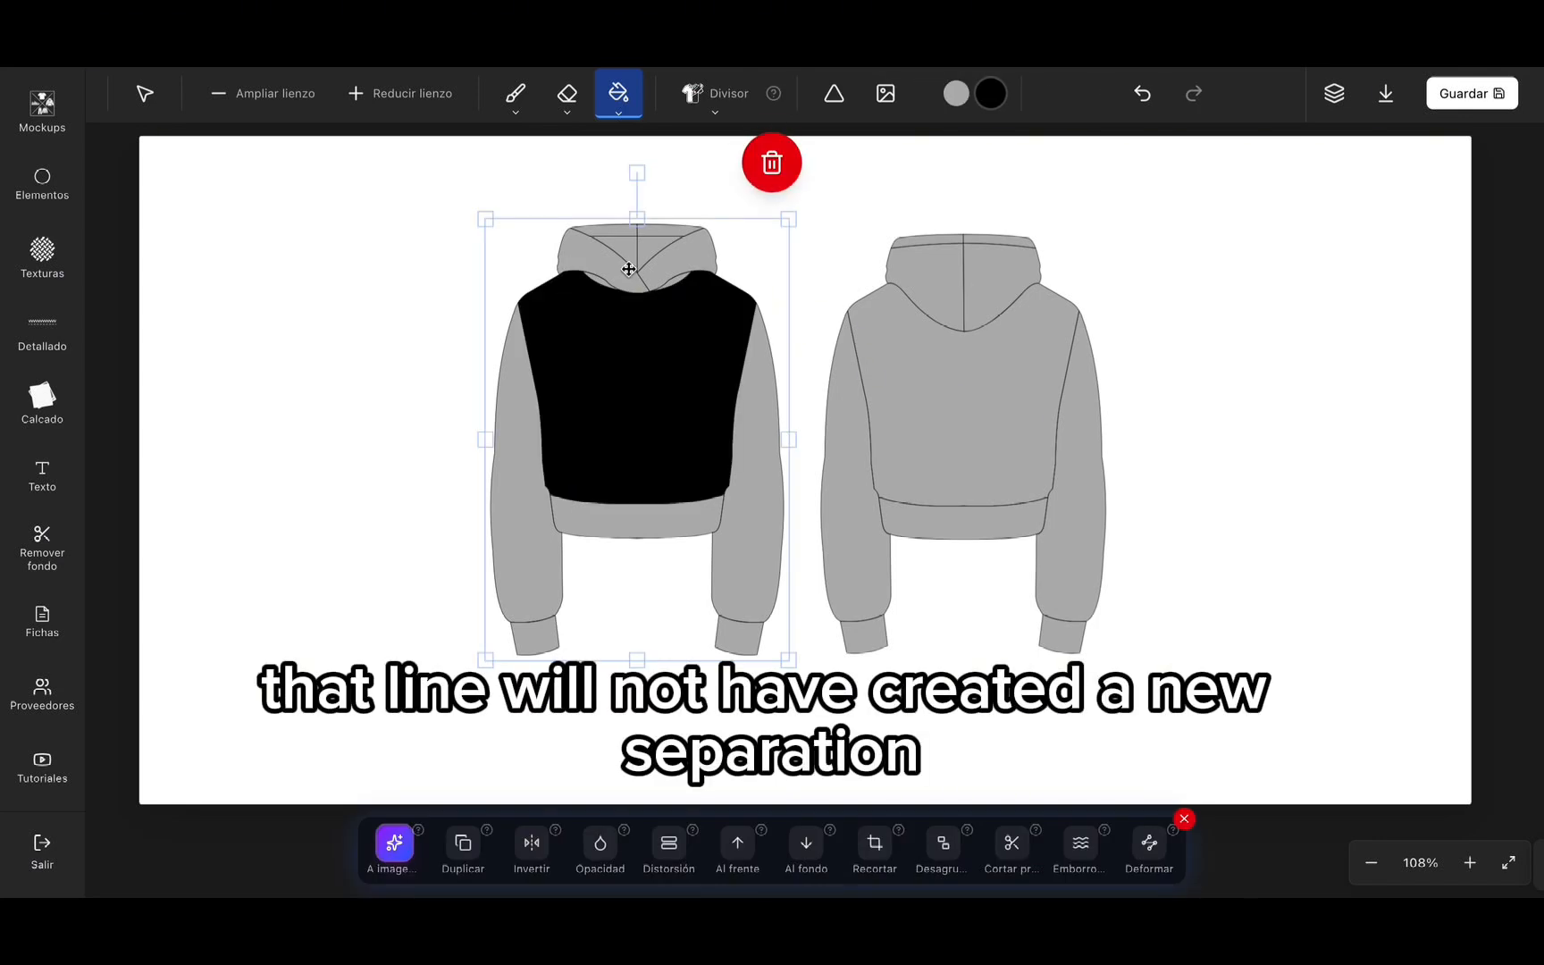
key(ctrl+z)
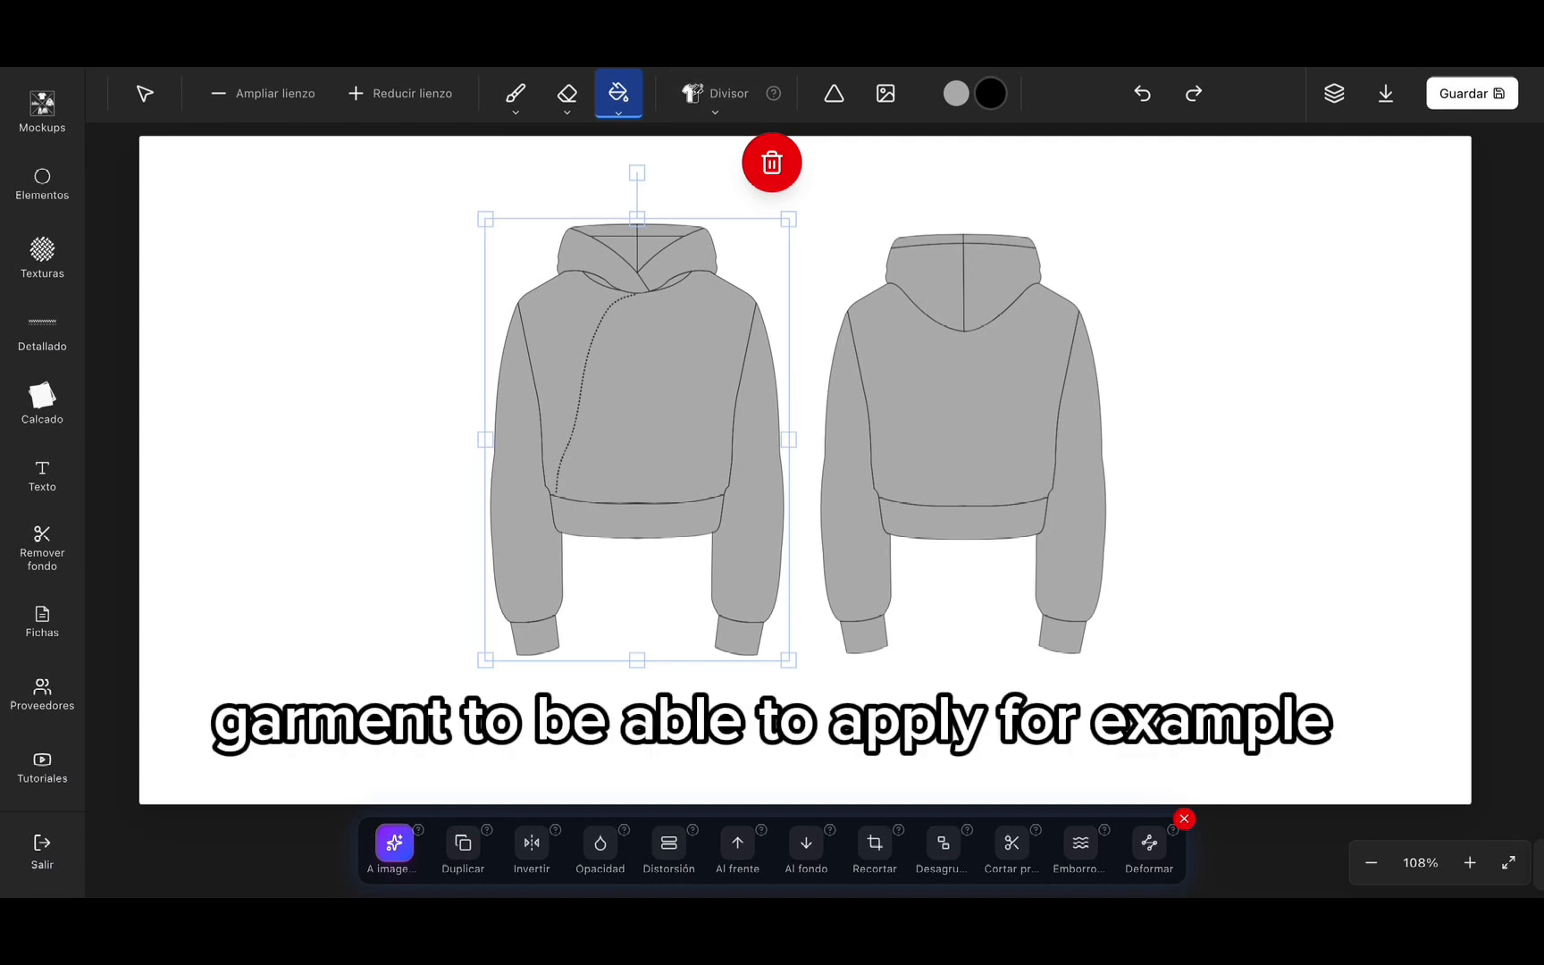
Step: Switch to the Línea brush and try its Espejo option, leaving it turned off
click(518, 95)
click(517, 114)
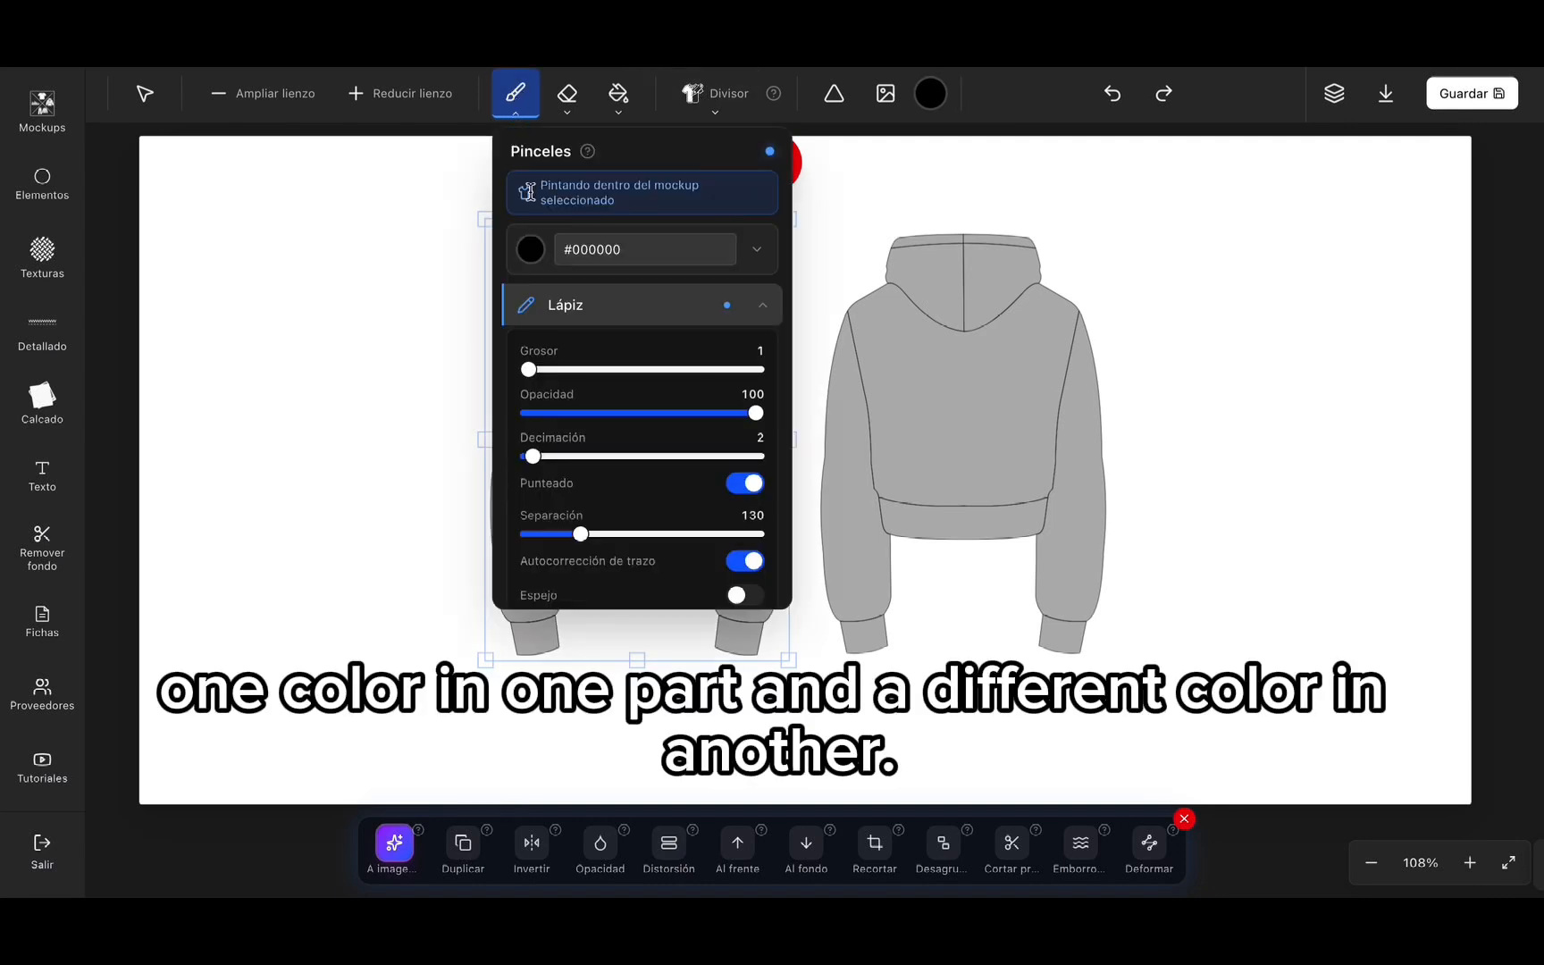
scroll(589, 359, down, 5)
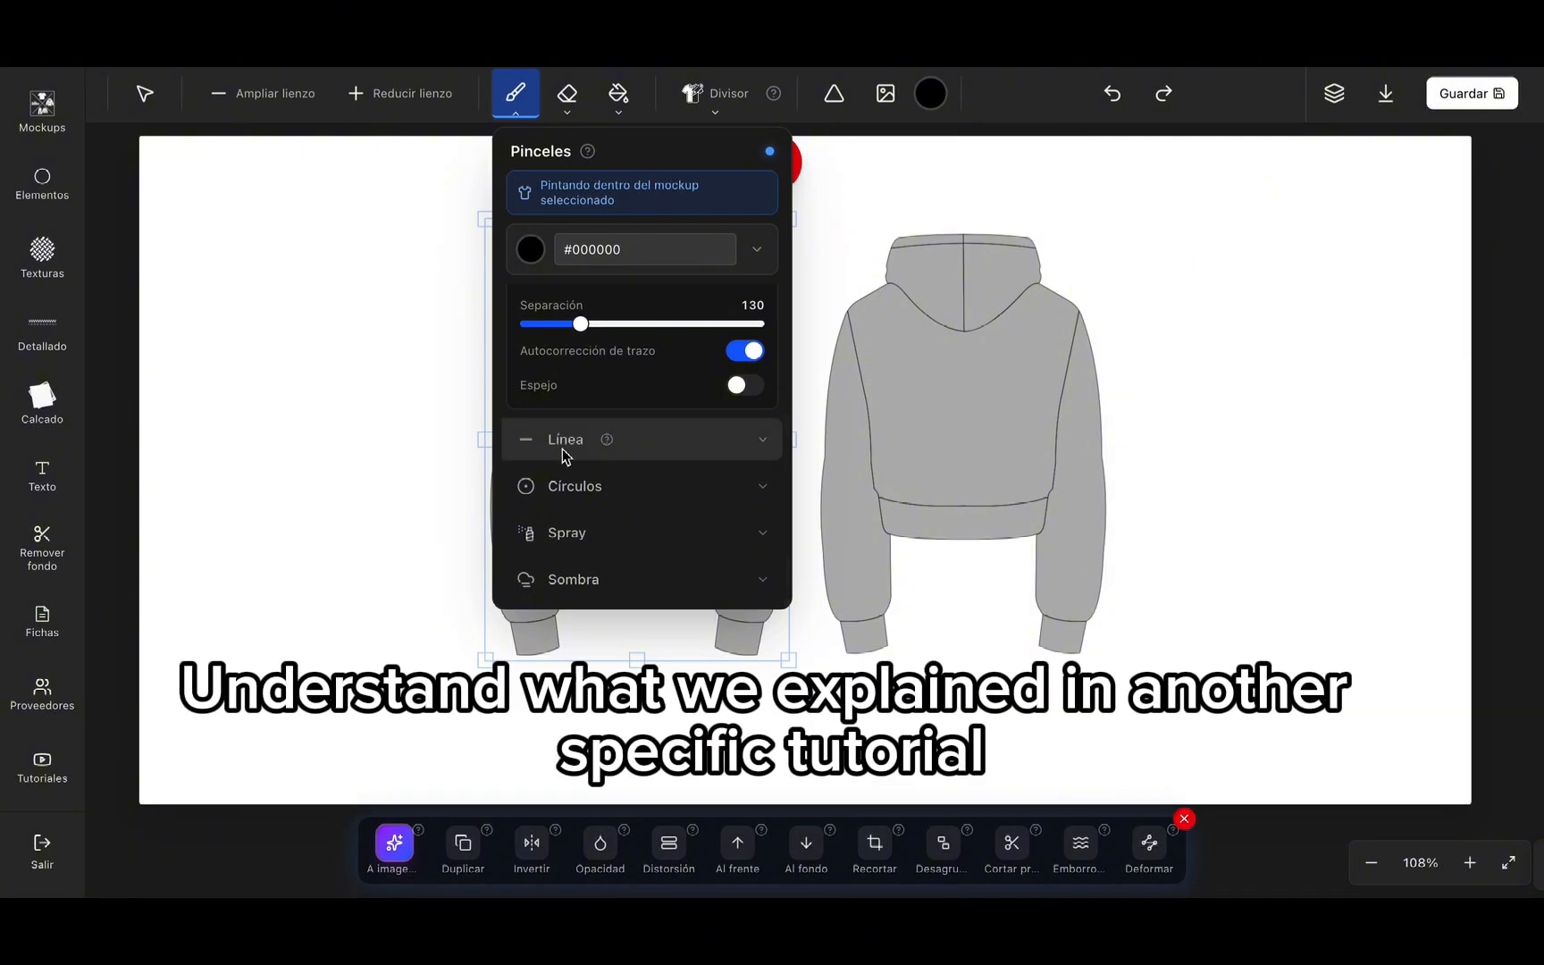
click(764, 442)
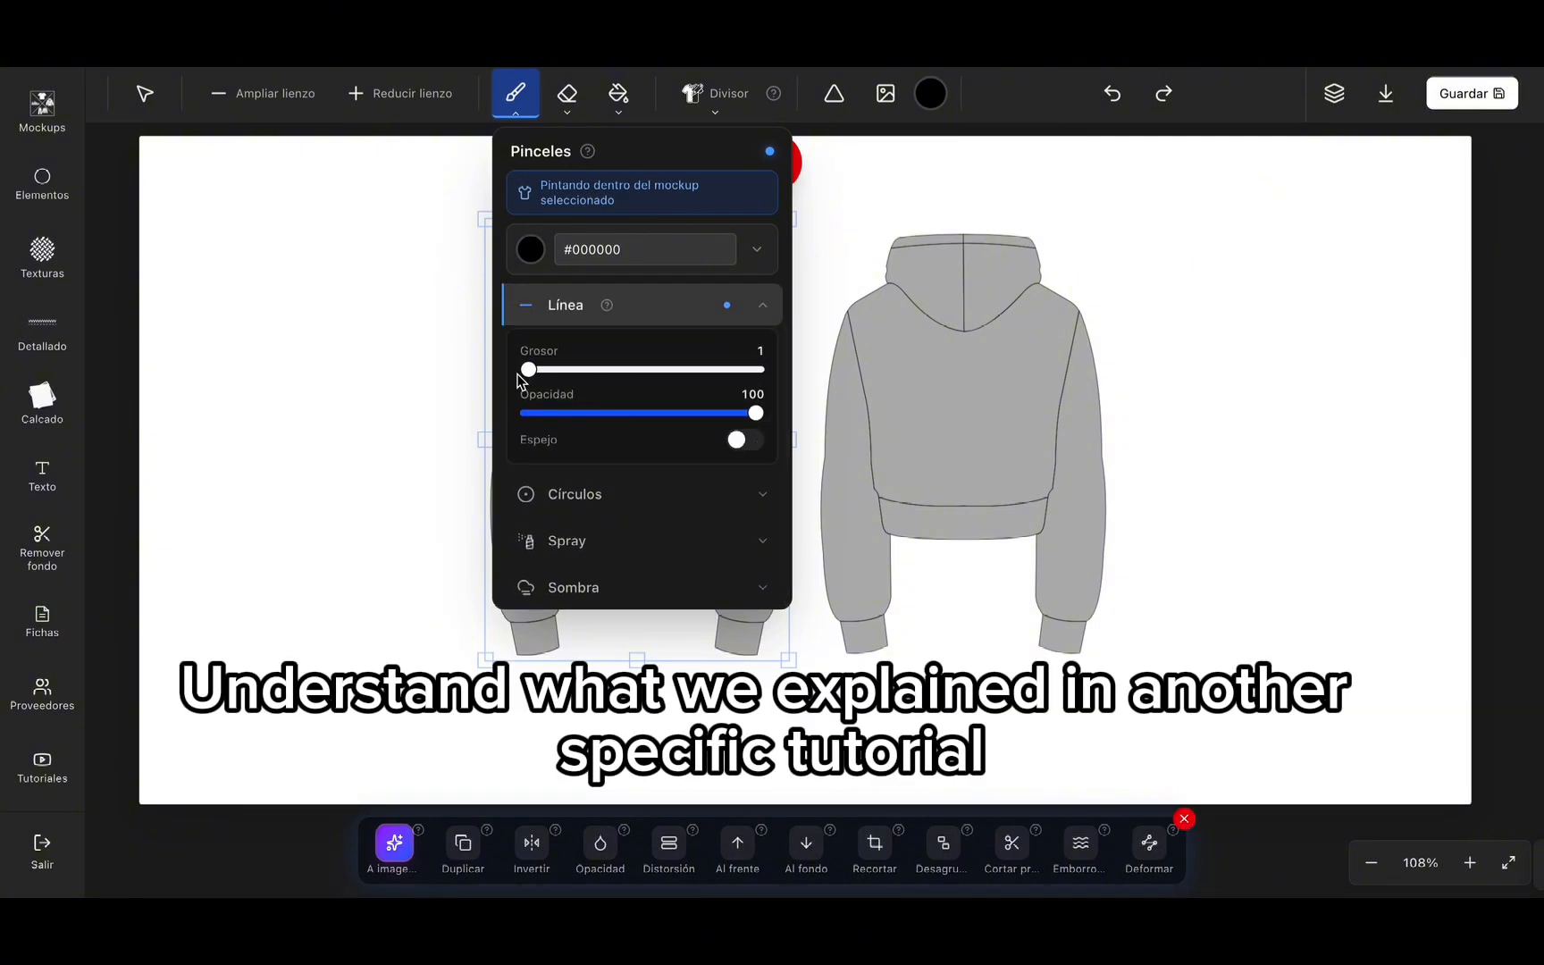
click(746, 439)
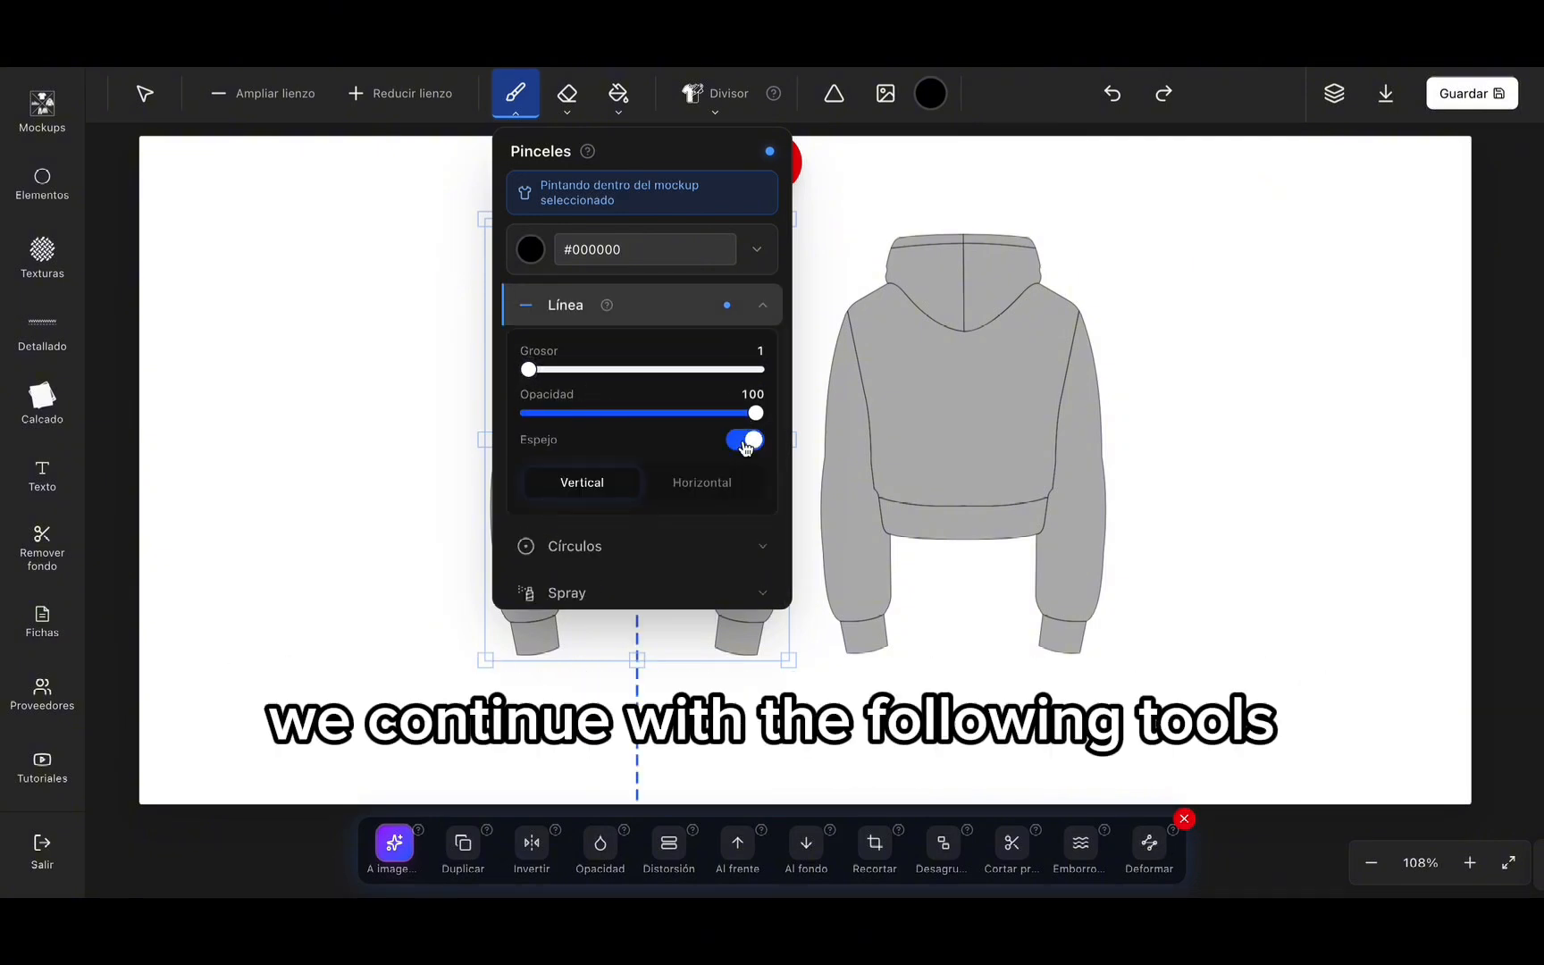
click(747, 438)
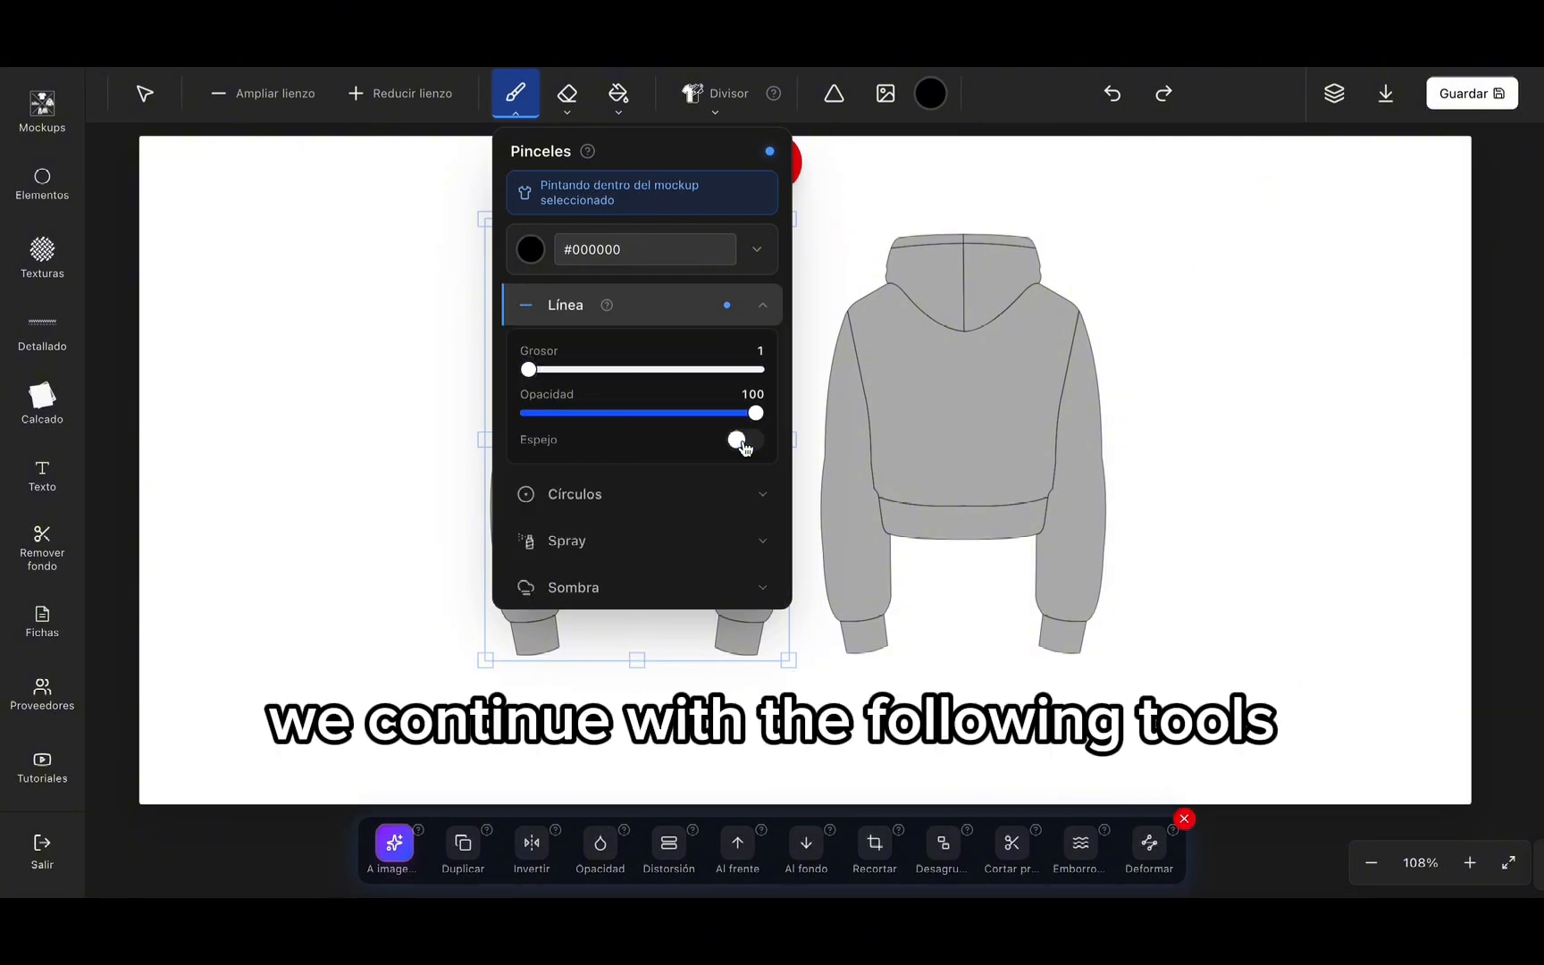
Step: Draw two straight black vertical lines from the neckline to the waistband, one at the front hoodie's centre and one to its left
click(518, 115)
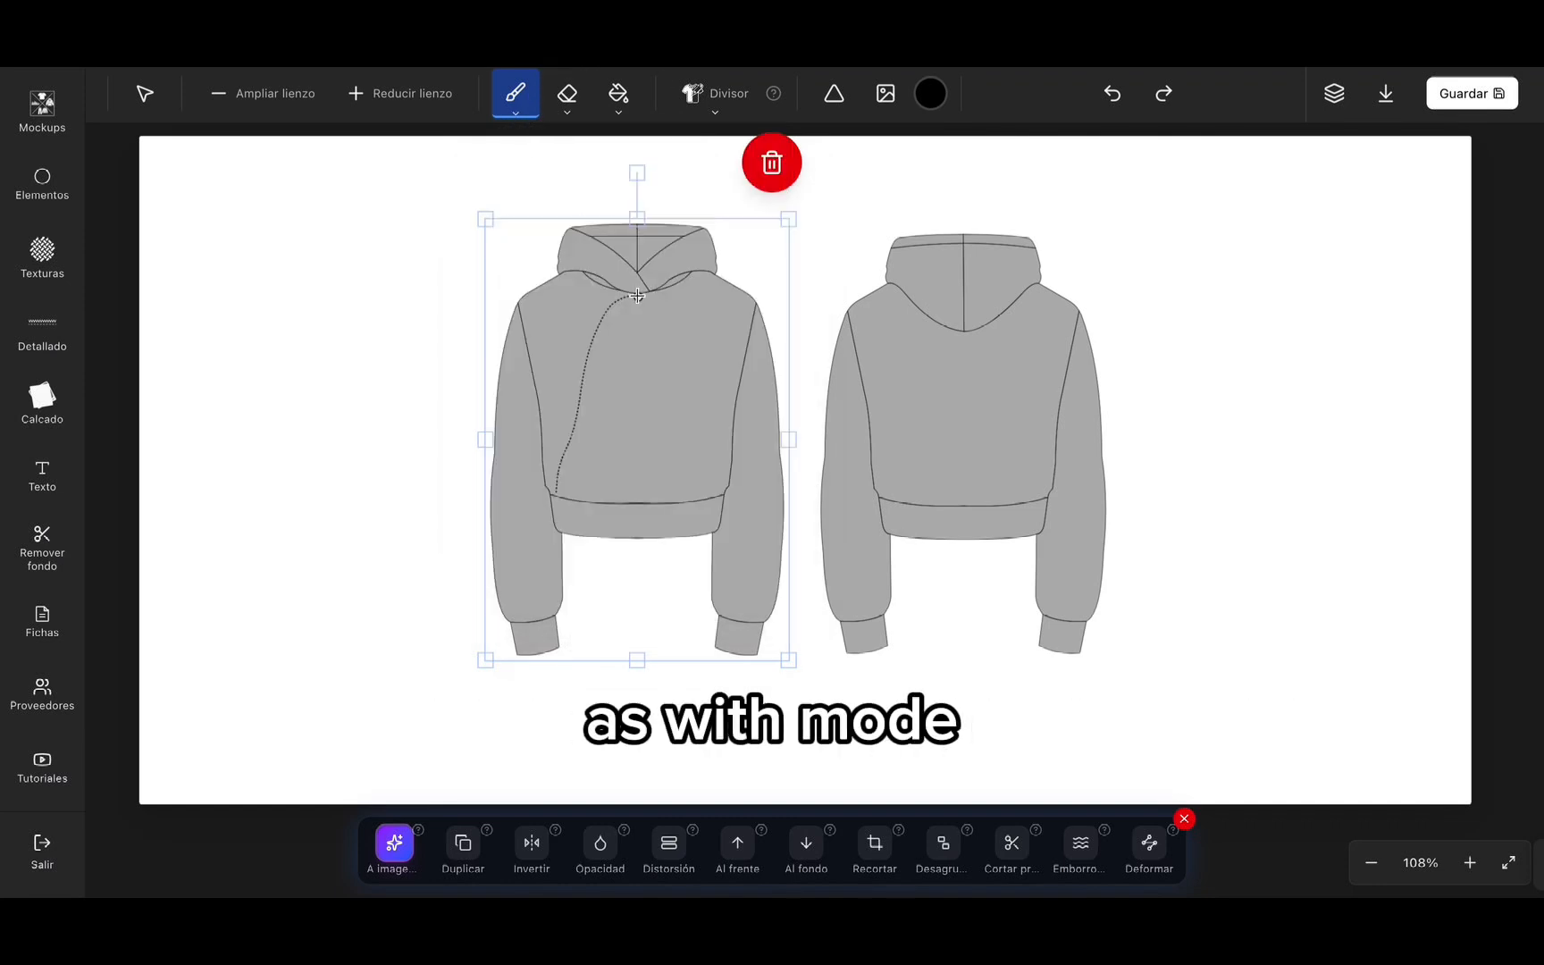
drag(638, 296, 634, 503)
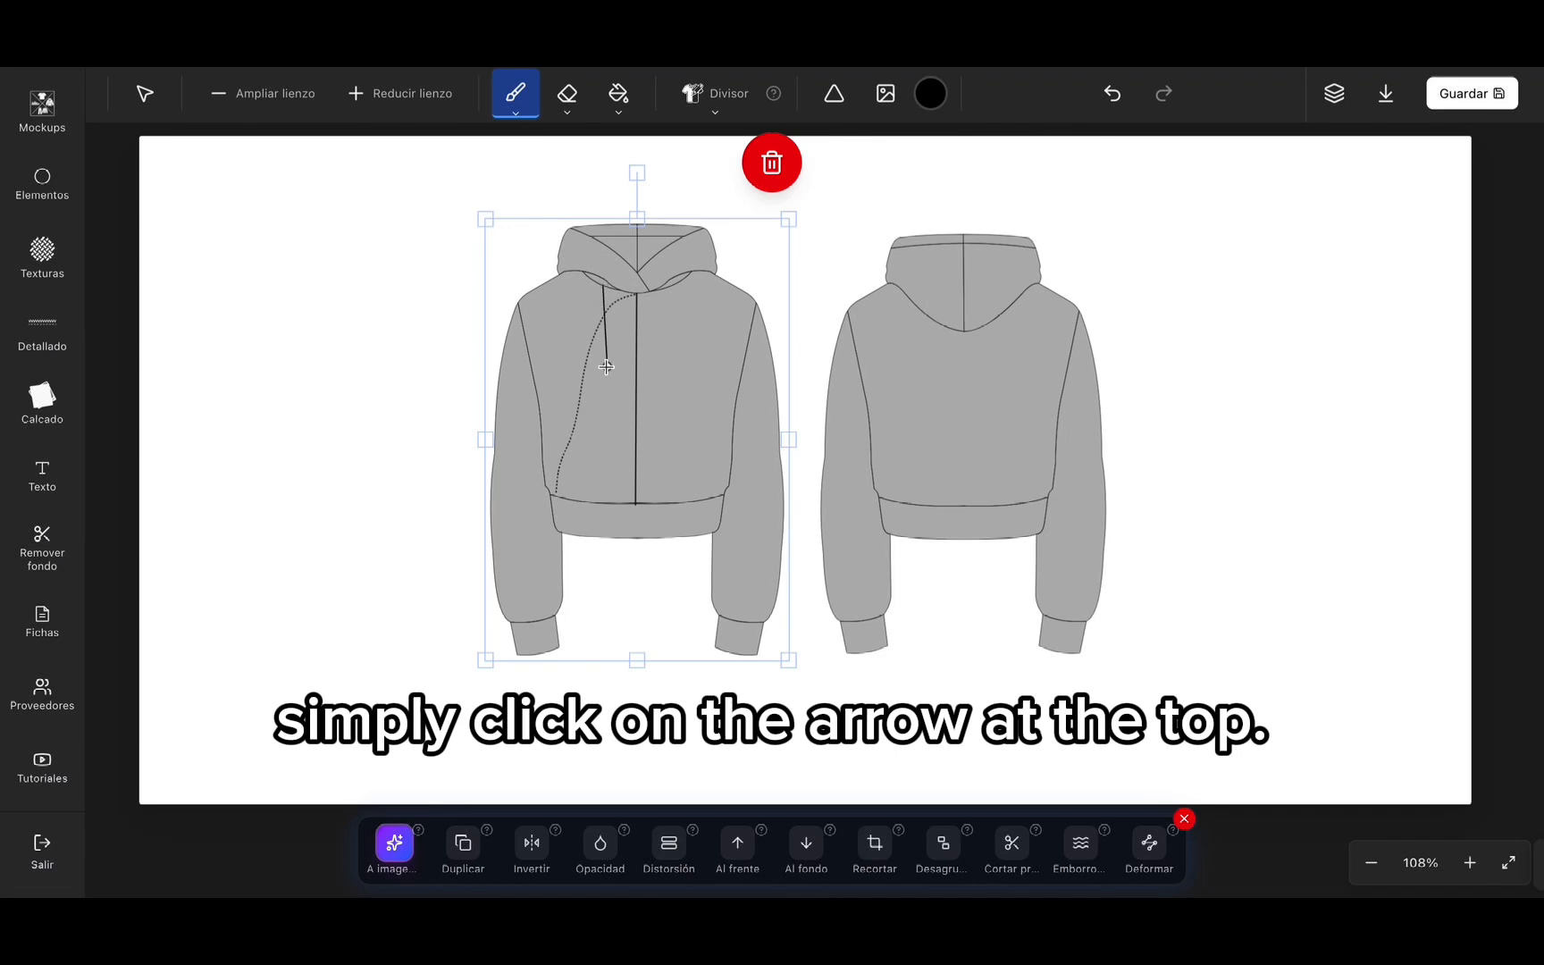
drag(606, 366, 602, 503)
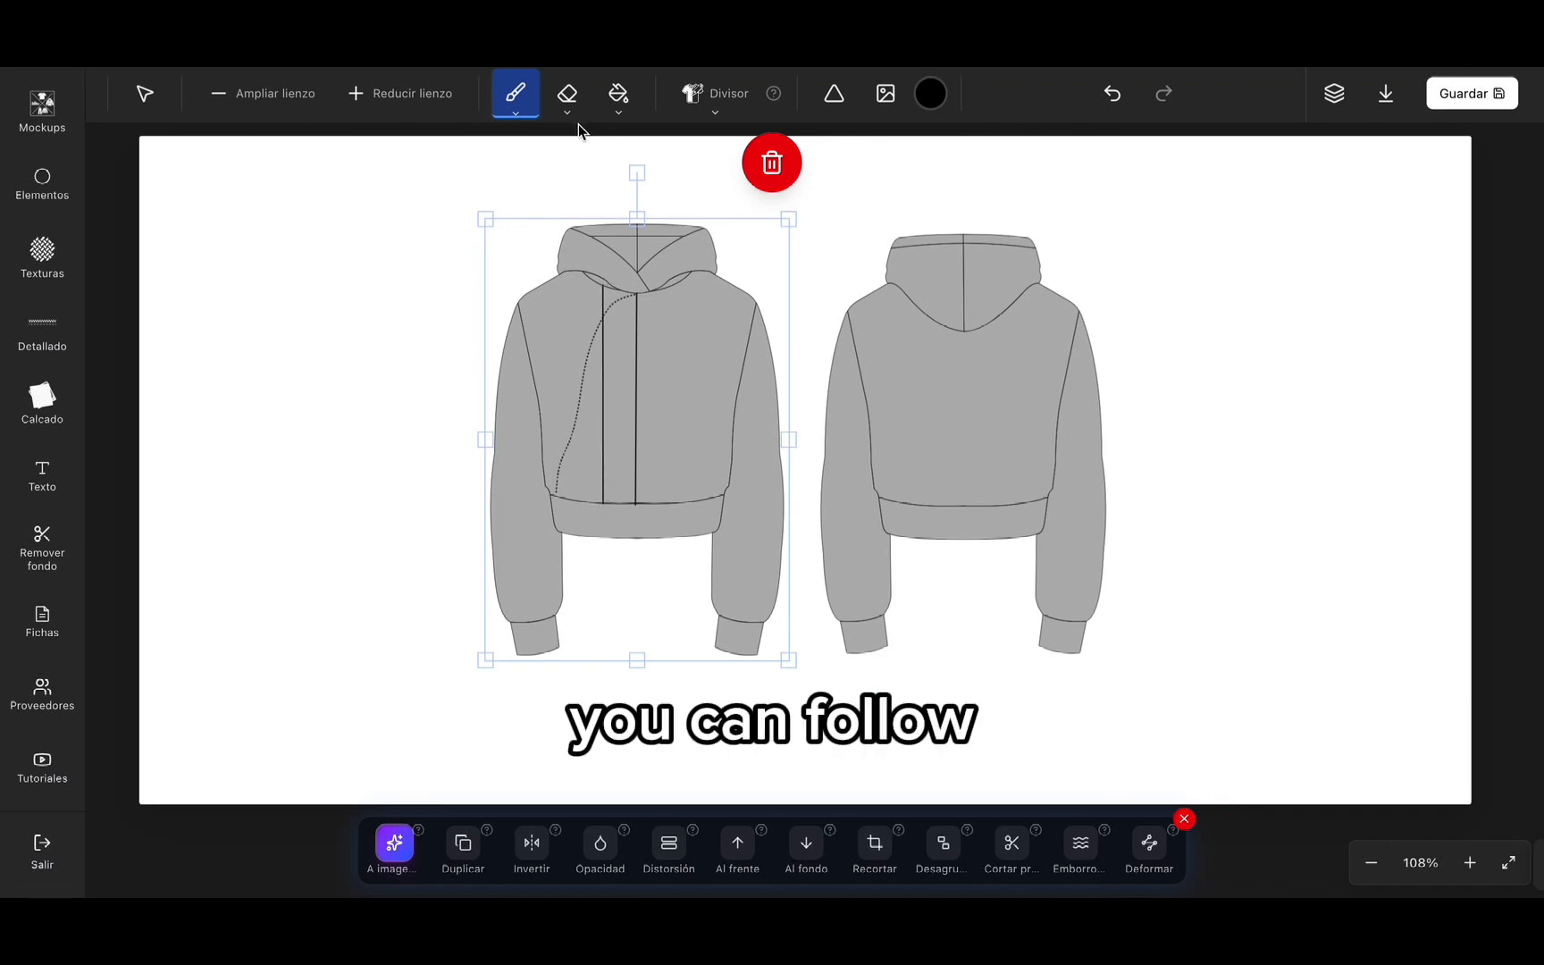
Step: Set the brush colour to #ff8484 and draw a straight vertical line right of the front hoodie's centre, from neckline to waistband
click(517, 111)
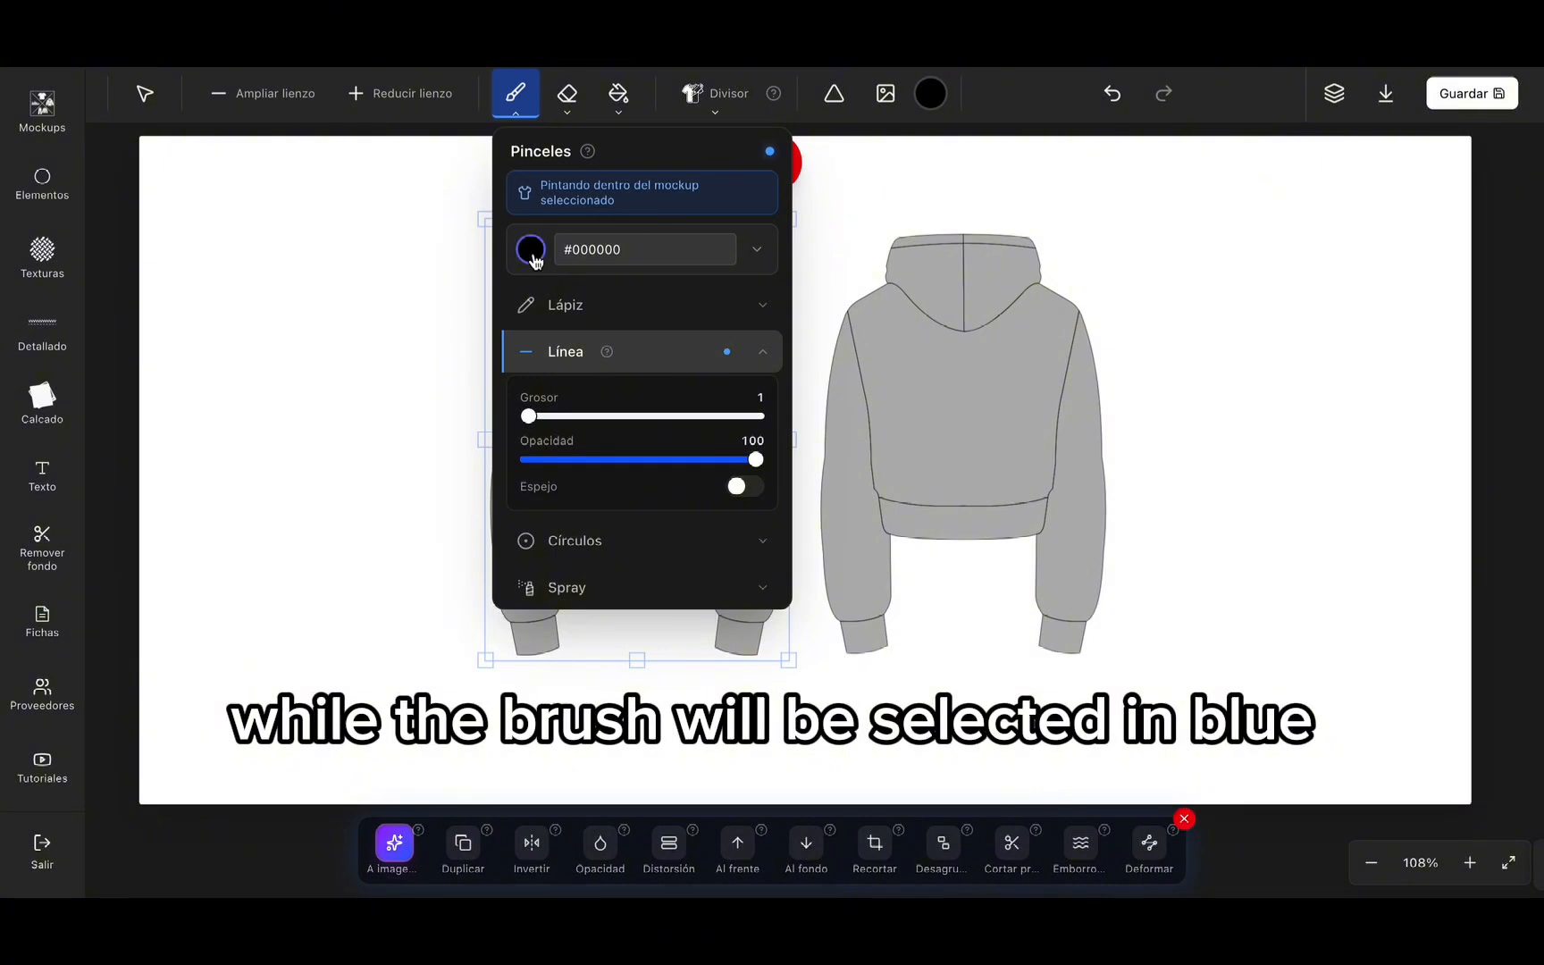
click(535, 259)
mouse_move(712, 336)
mouse_down()
mouse_move(689, 286)
mouse_move(637, 269)
mouse_up()
click(516, 97)
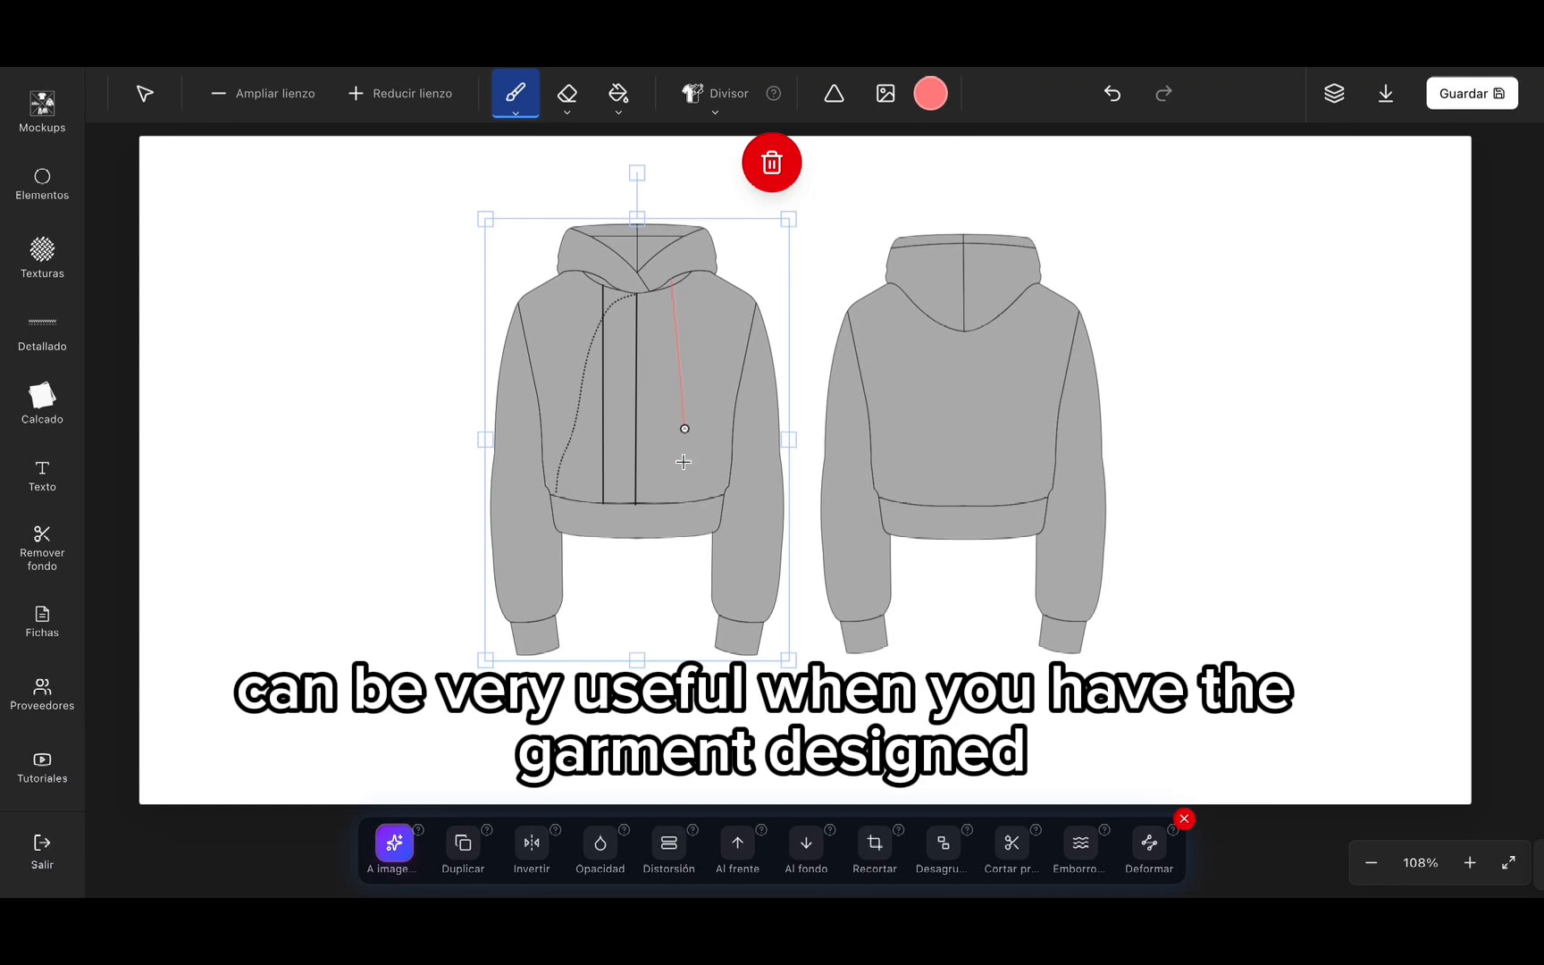
drag(684, 462, 673, 514)
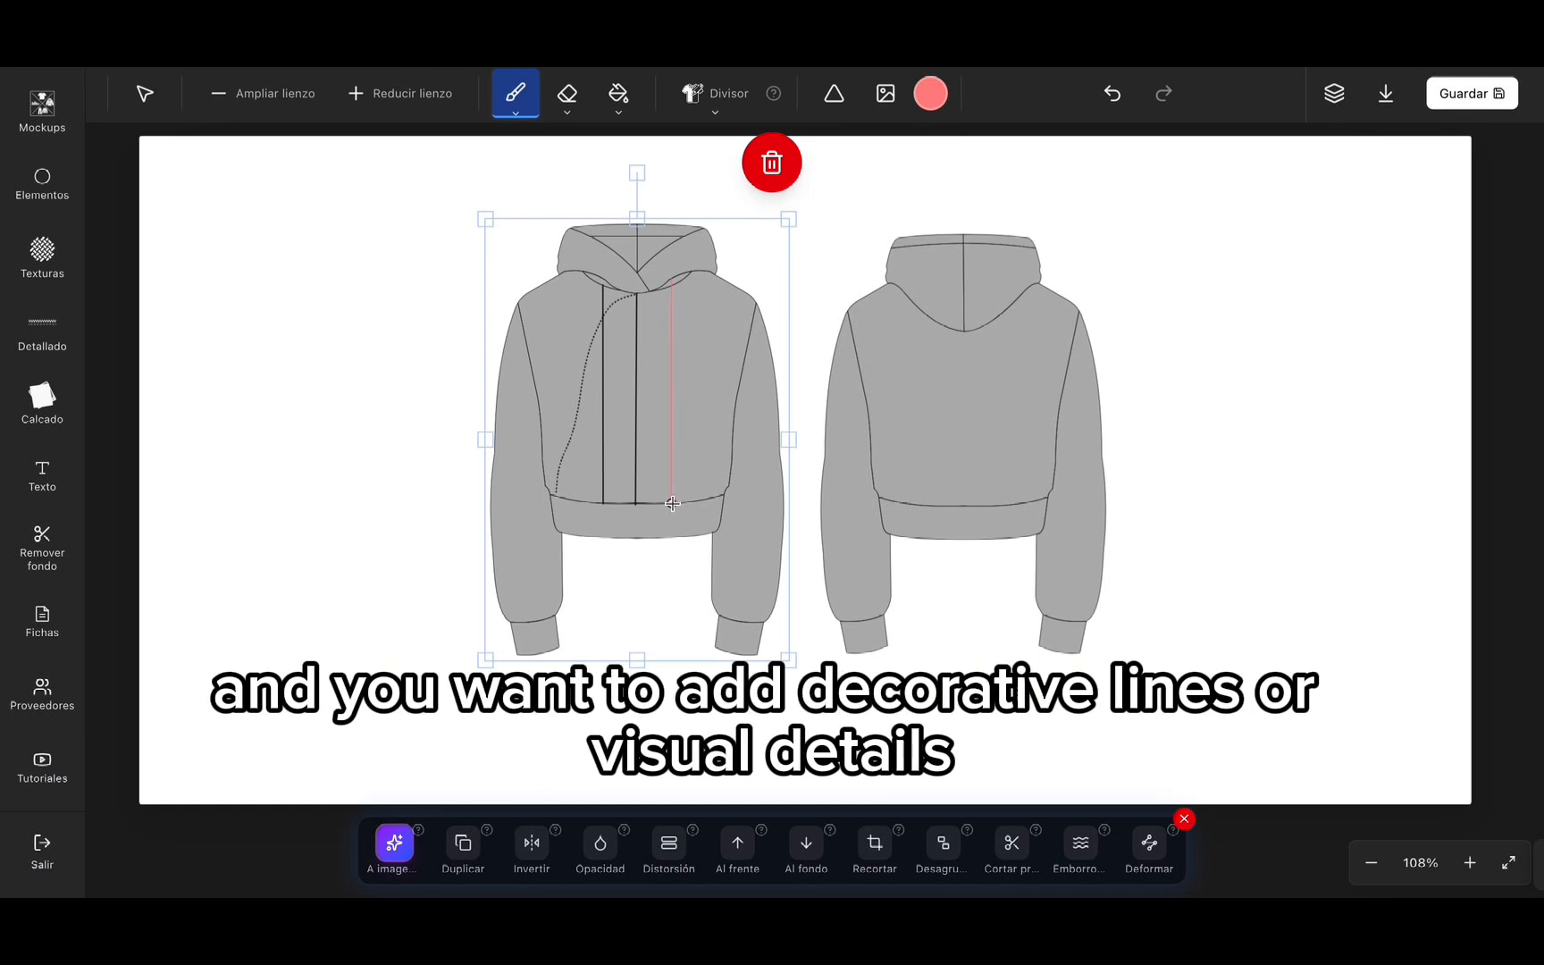
Step: Set the Línea brush's Grosor to 54 and draw a short, wide vertical stroke from the hood edge over the front hoodie's chest
click(515, 109)
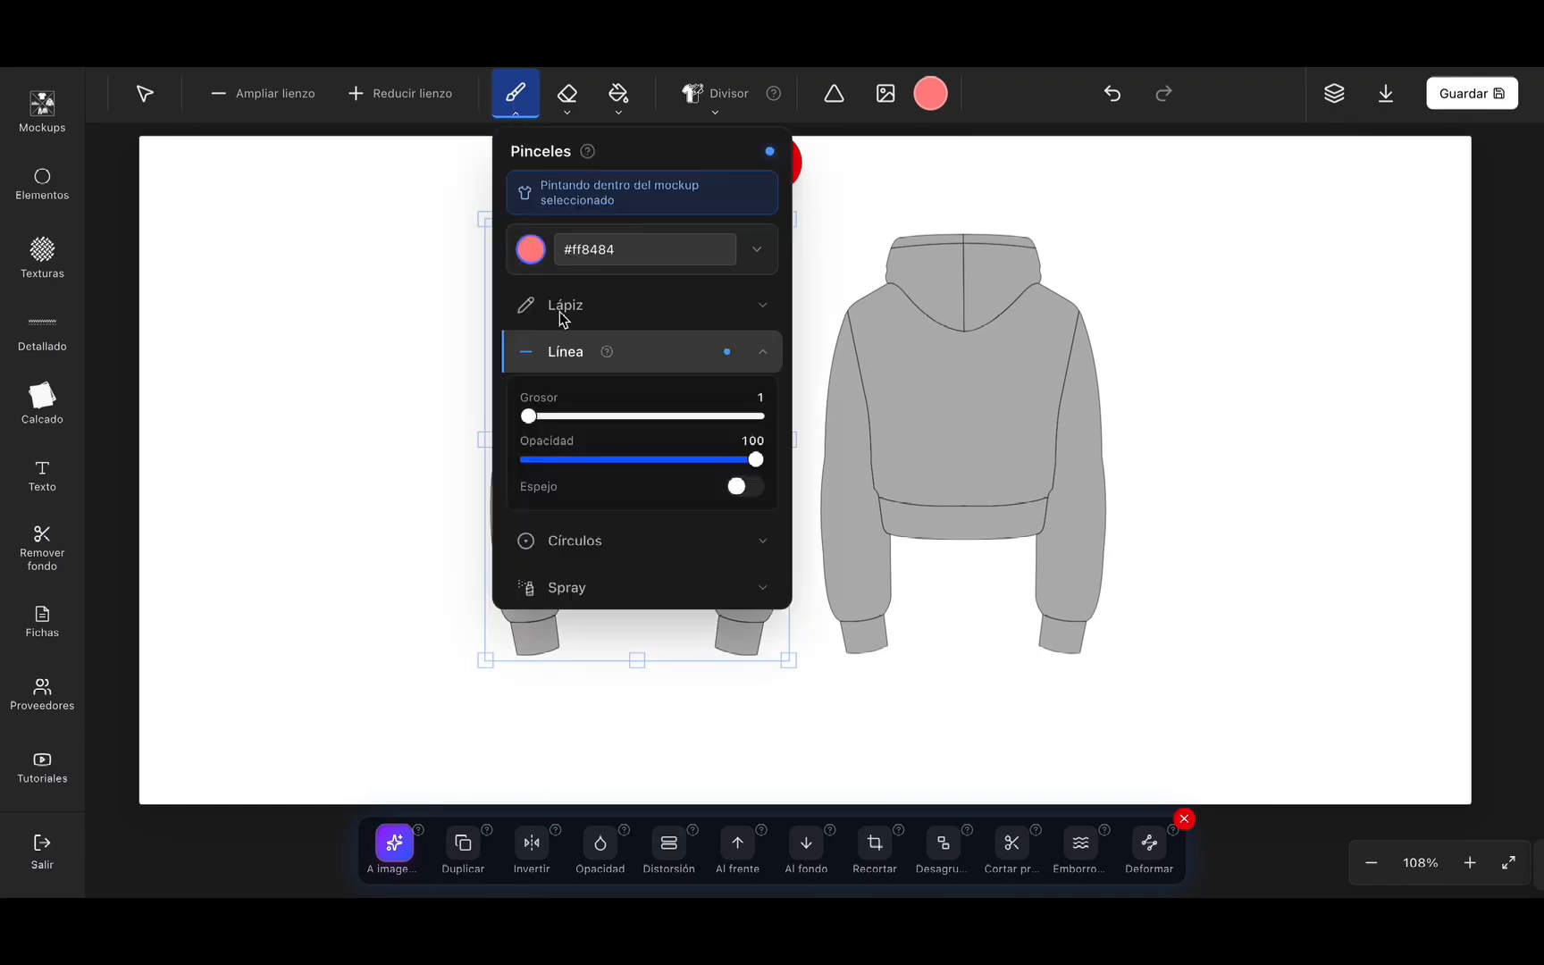
drag(529, 417, 590, 416)
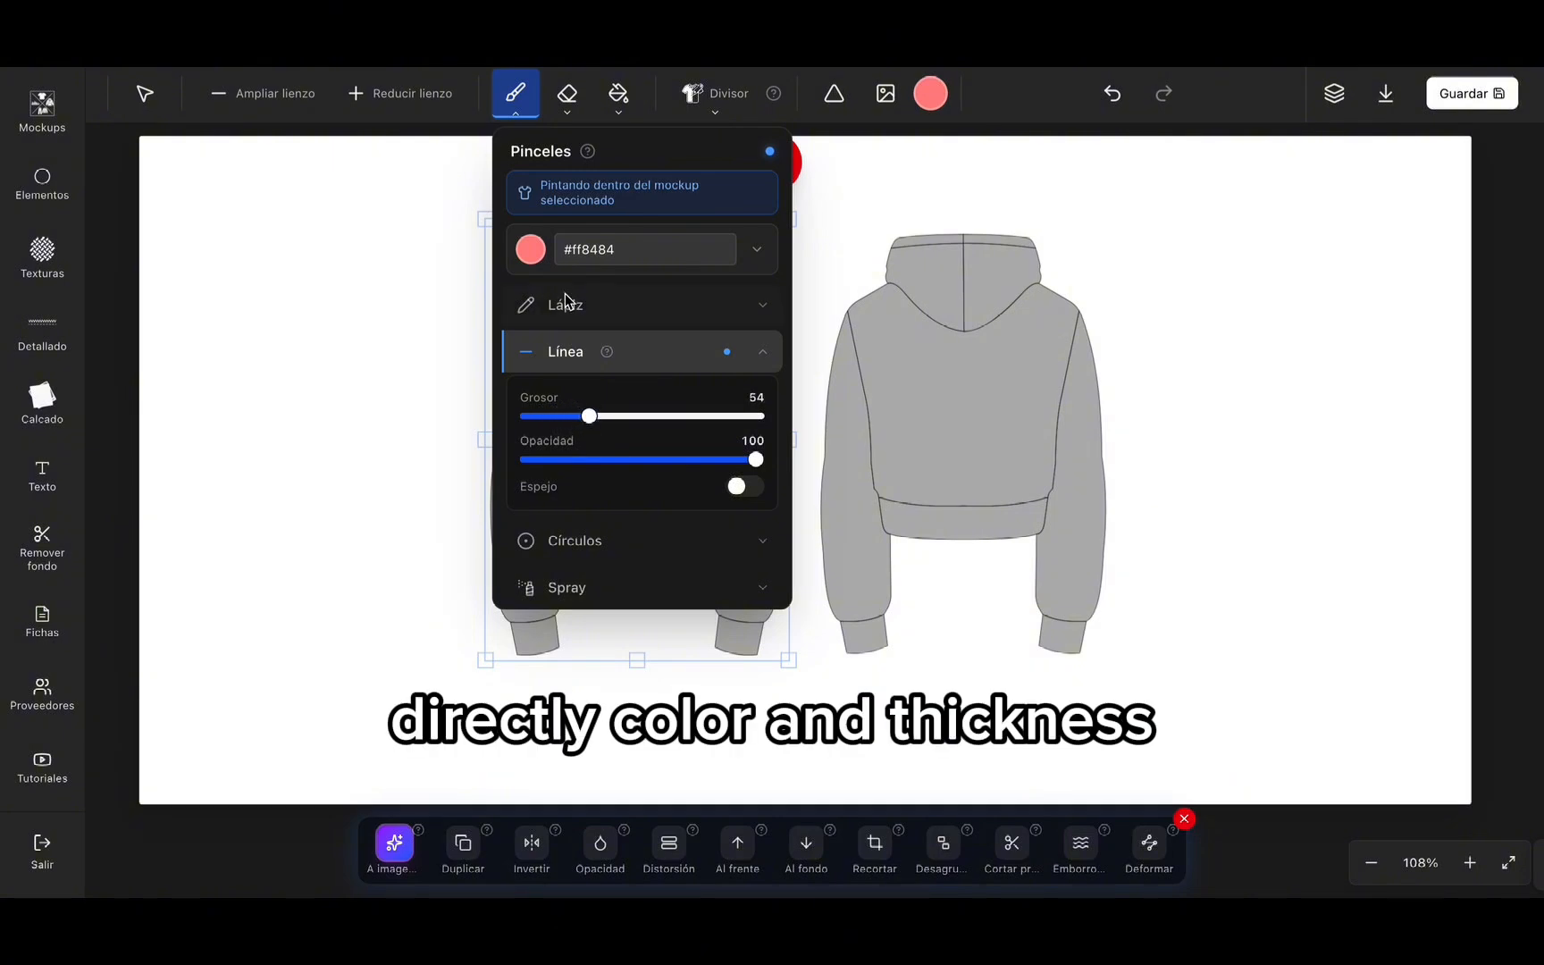
click(517, 114)
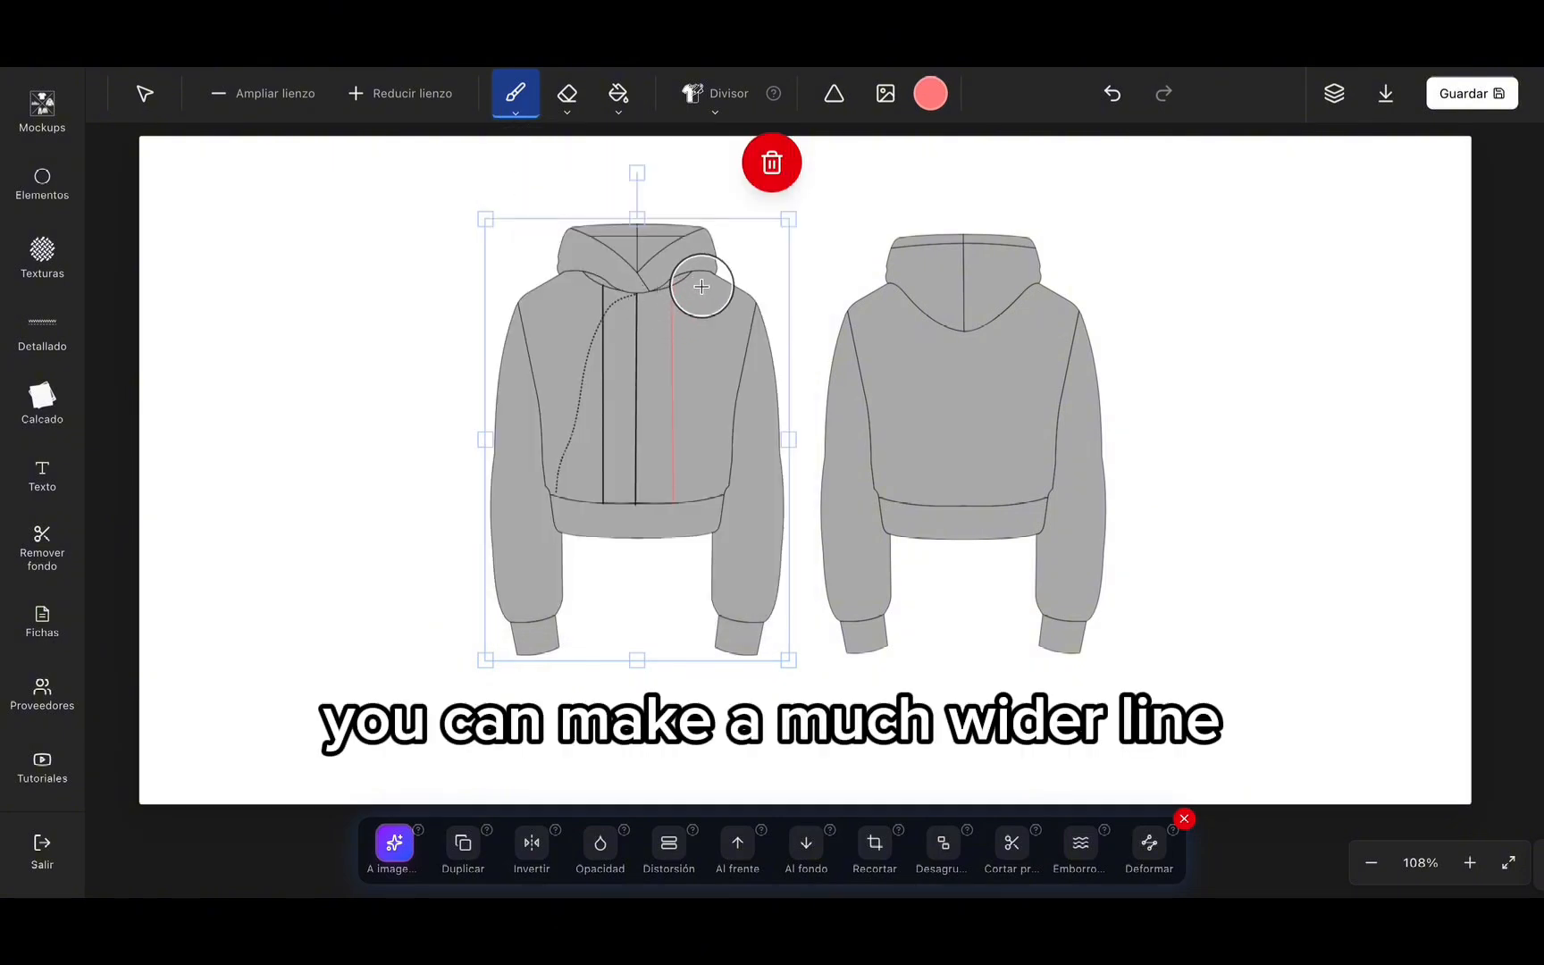
drag(701, 286, 702, 353)
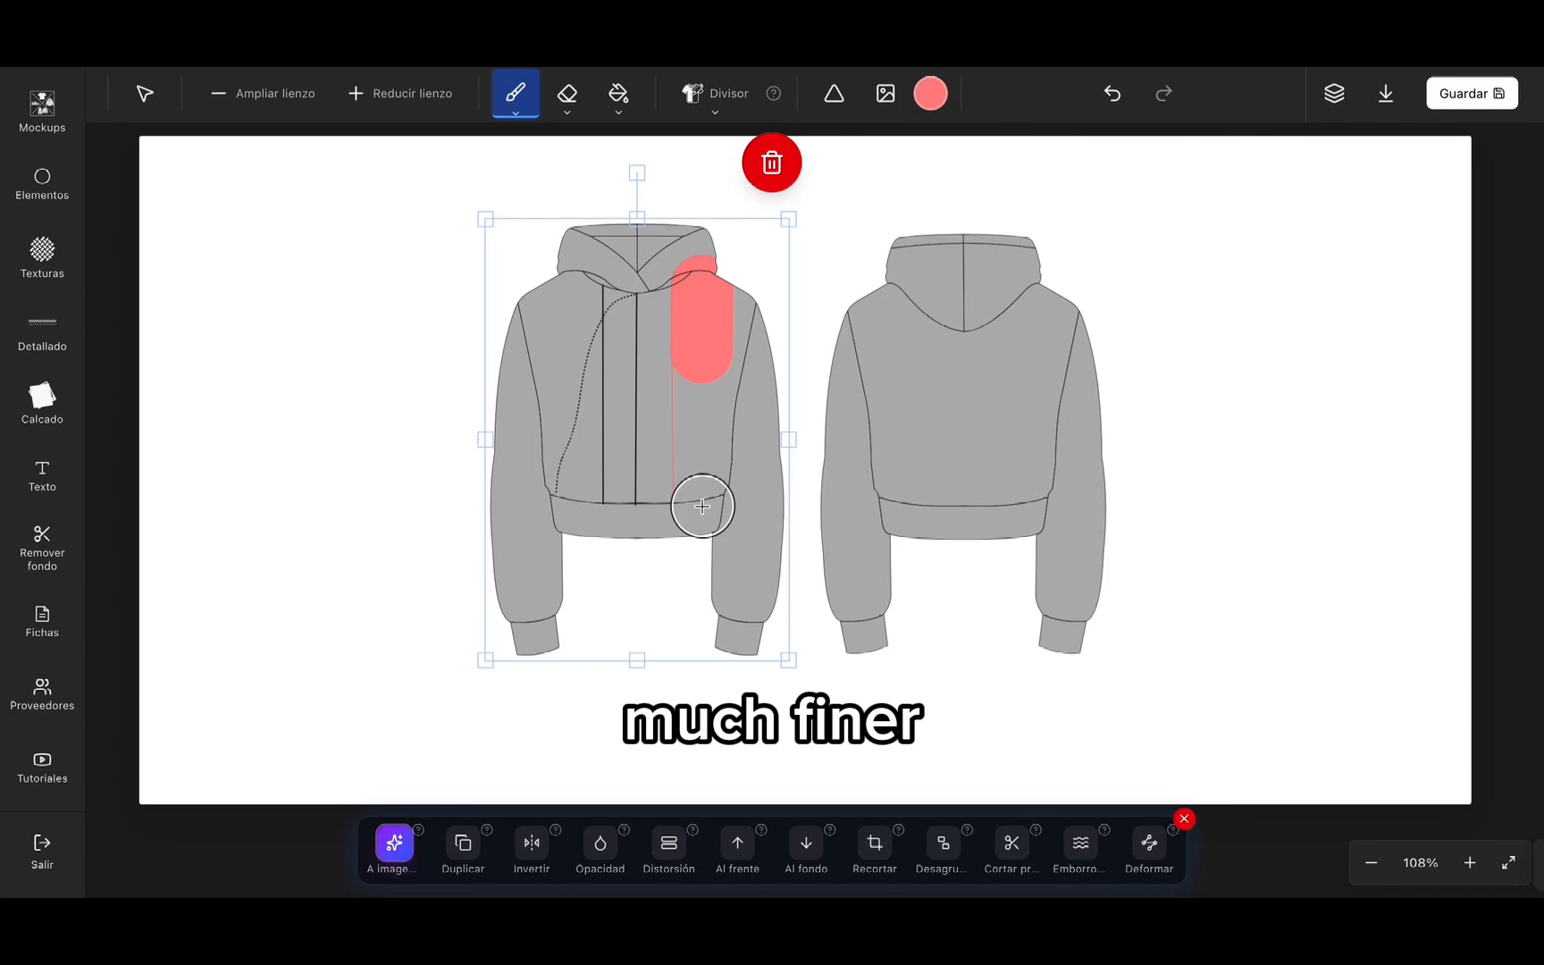
Step: Undo the wide stroke and the three straight lines on the front hoodie, keeping the dotted curve
key(ctrl+z)
key(ctrl+z)
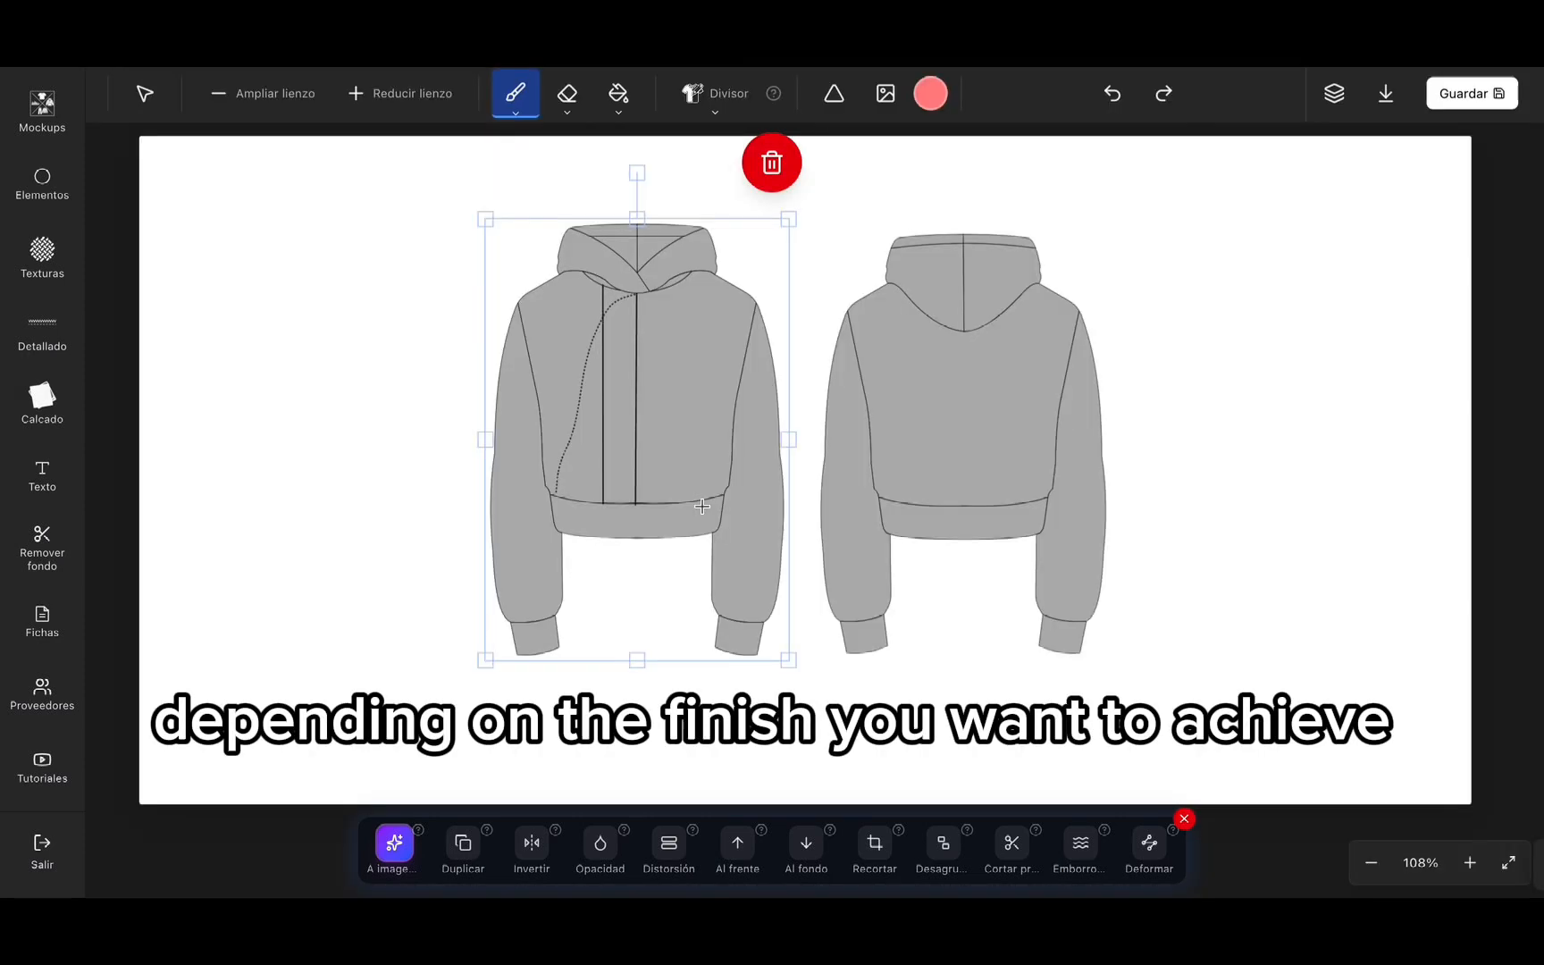
key(ctrl+z)
key(ctrl+z)
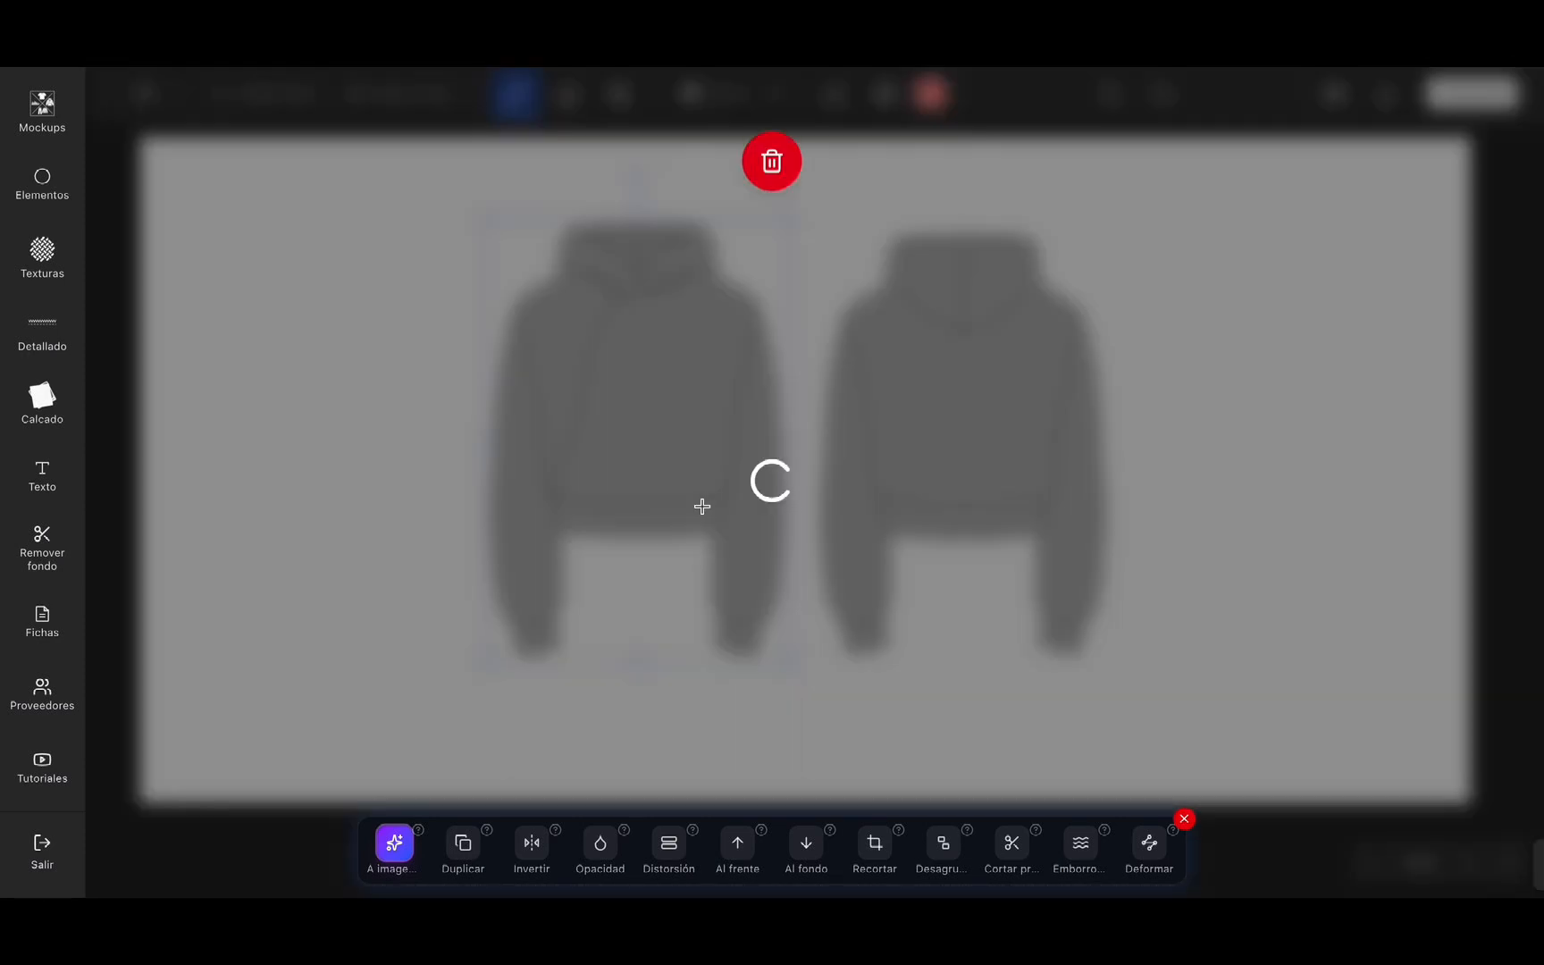
Step: Switch to the Círculos brush and set its Grosor to 40
click(515, 97)
scroll(617, 393, down, 1)
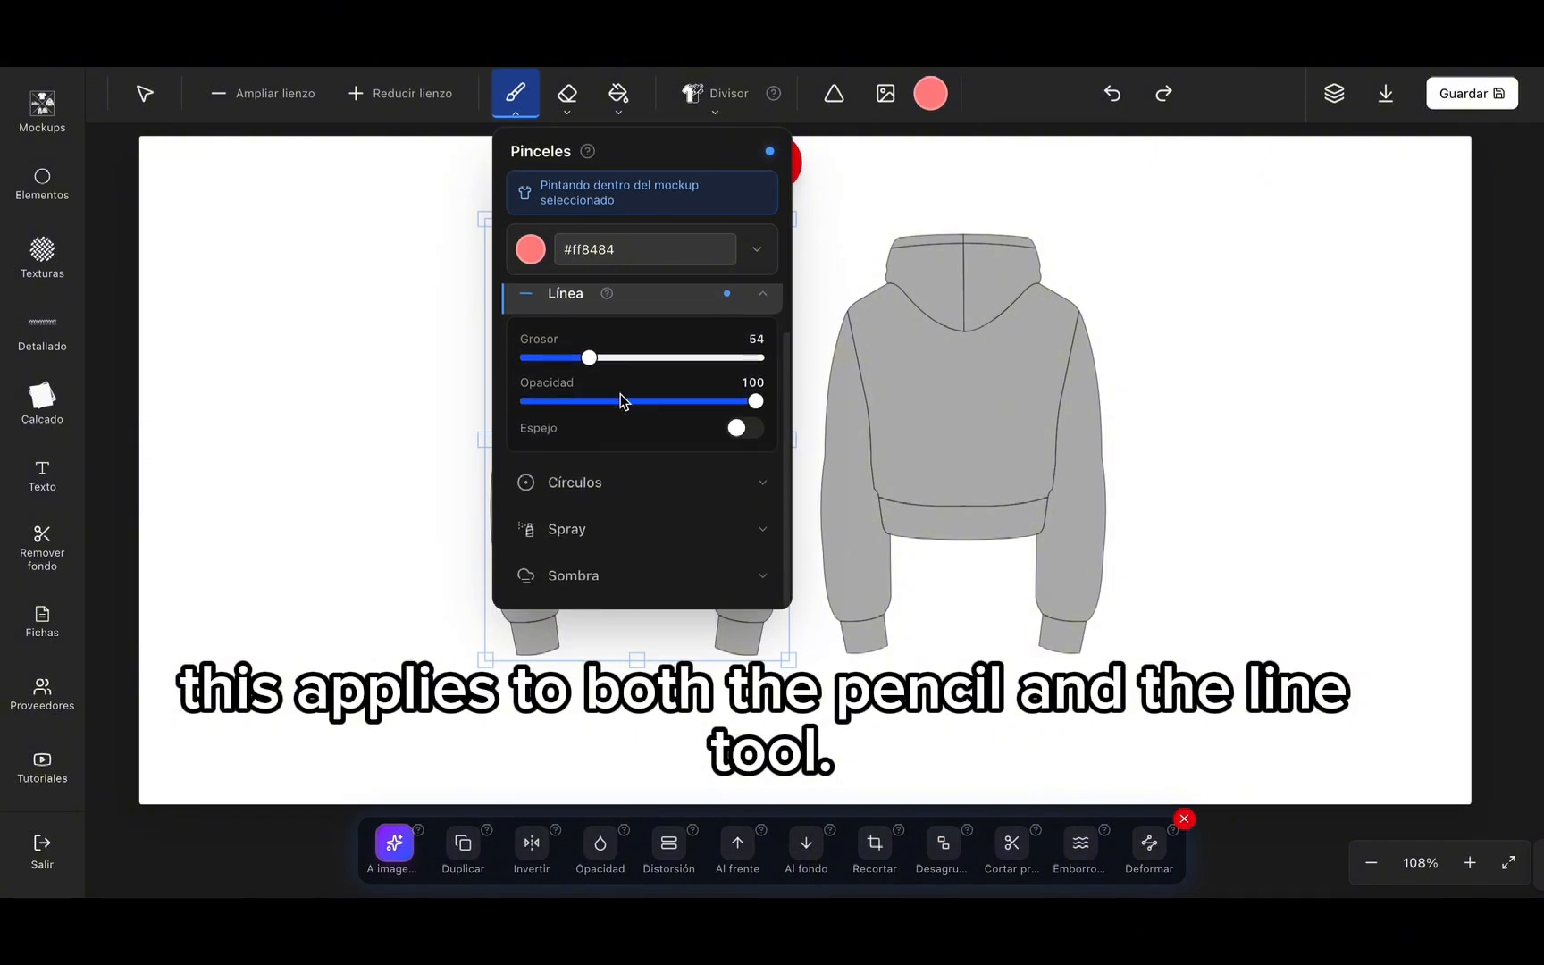
click(579, 486)
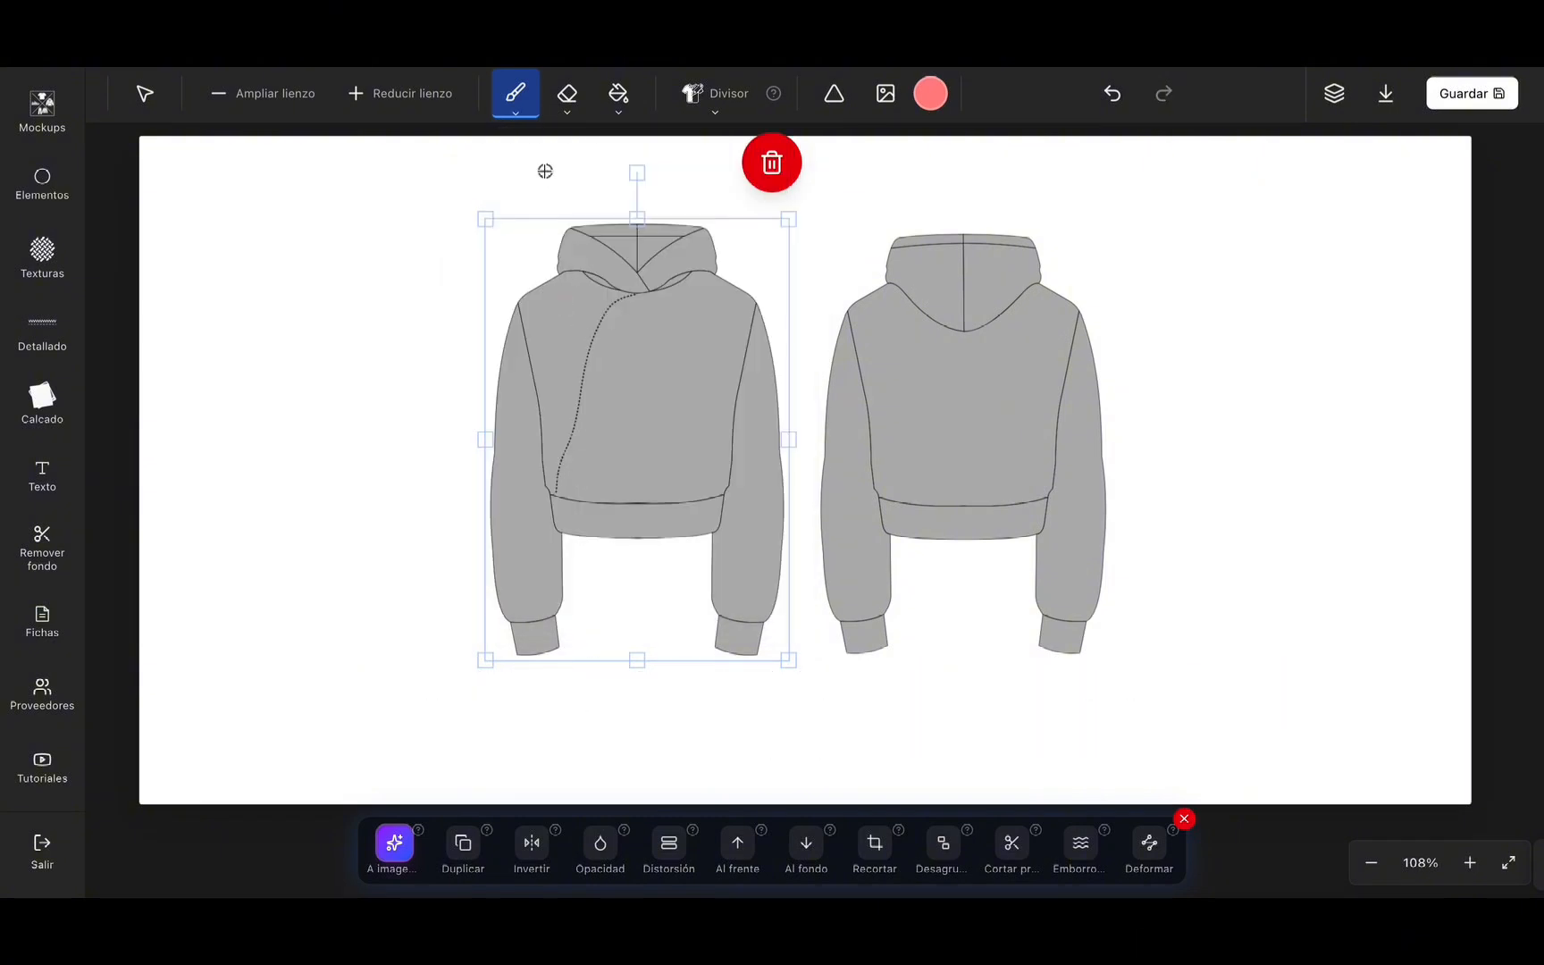
click(517, 105)
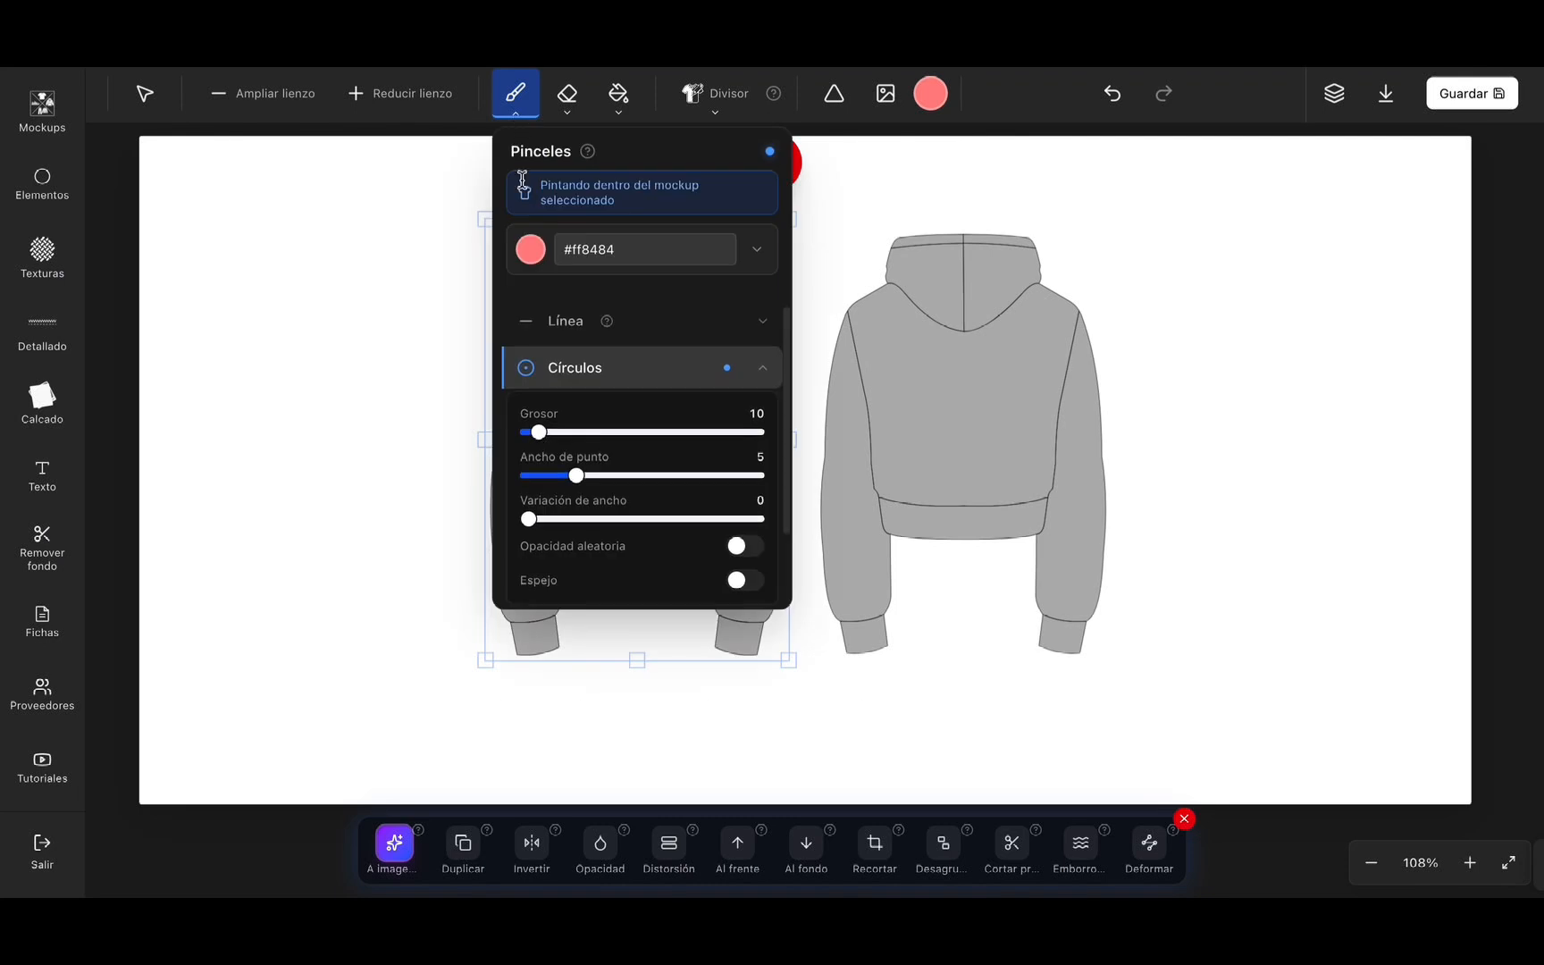
drag(550, 430, 574, 433)
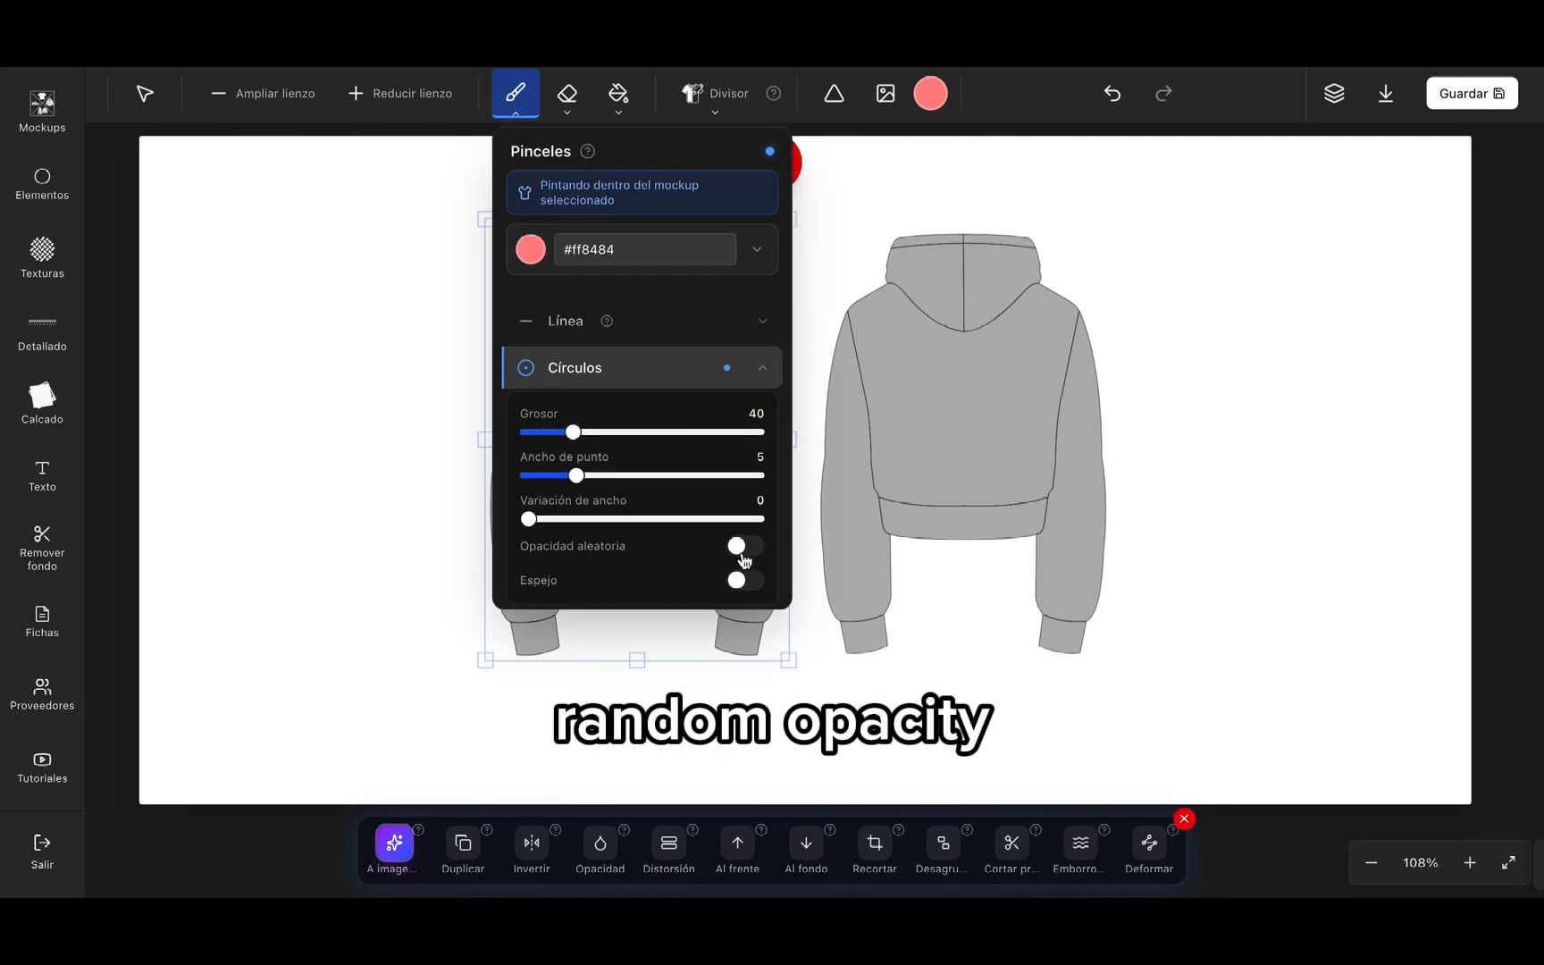
click(521, 121)
Step: Place eight separate #ff8484 circles across the front hoodie's torso, shoulders and right-hand sleeve
click(676, 353)
click(651, 438)
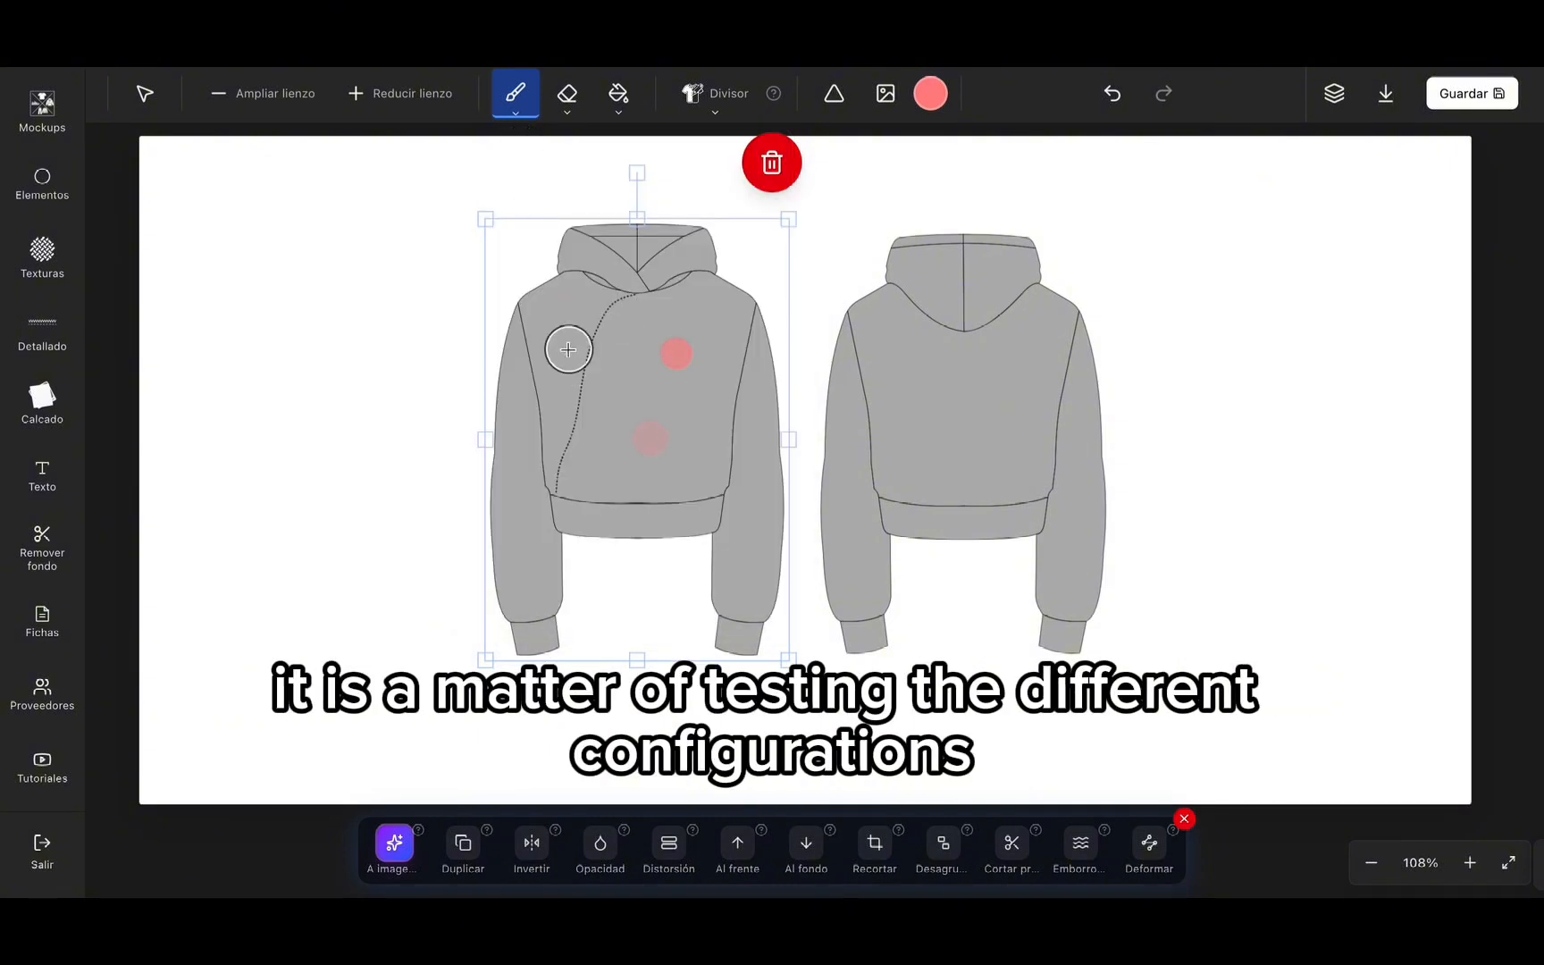
click(568, 349)
click(665, 304)
click(747, 315)
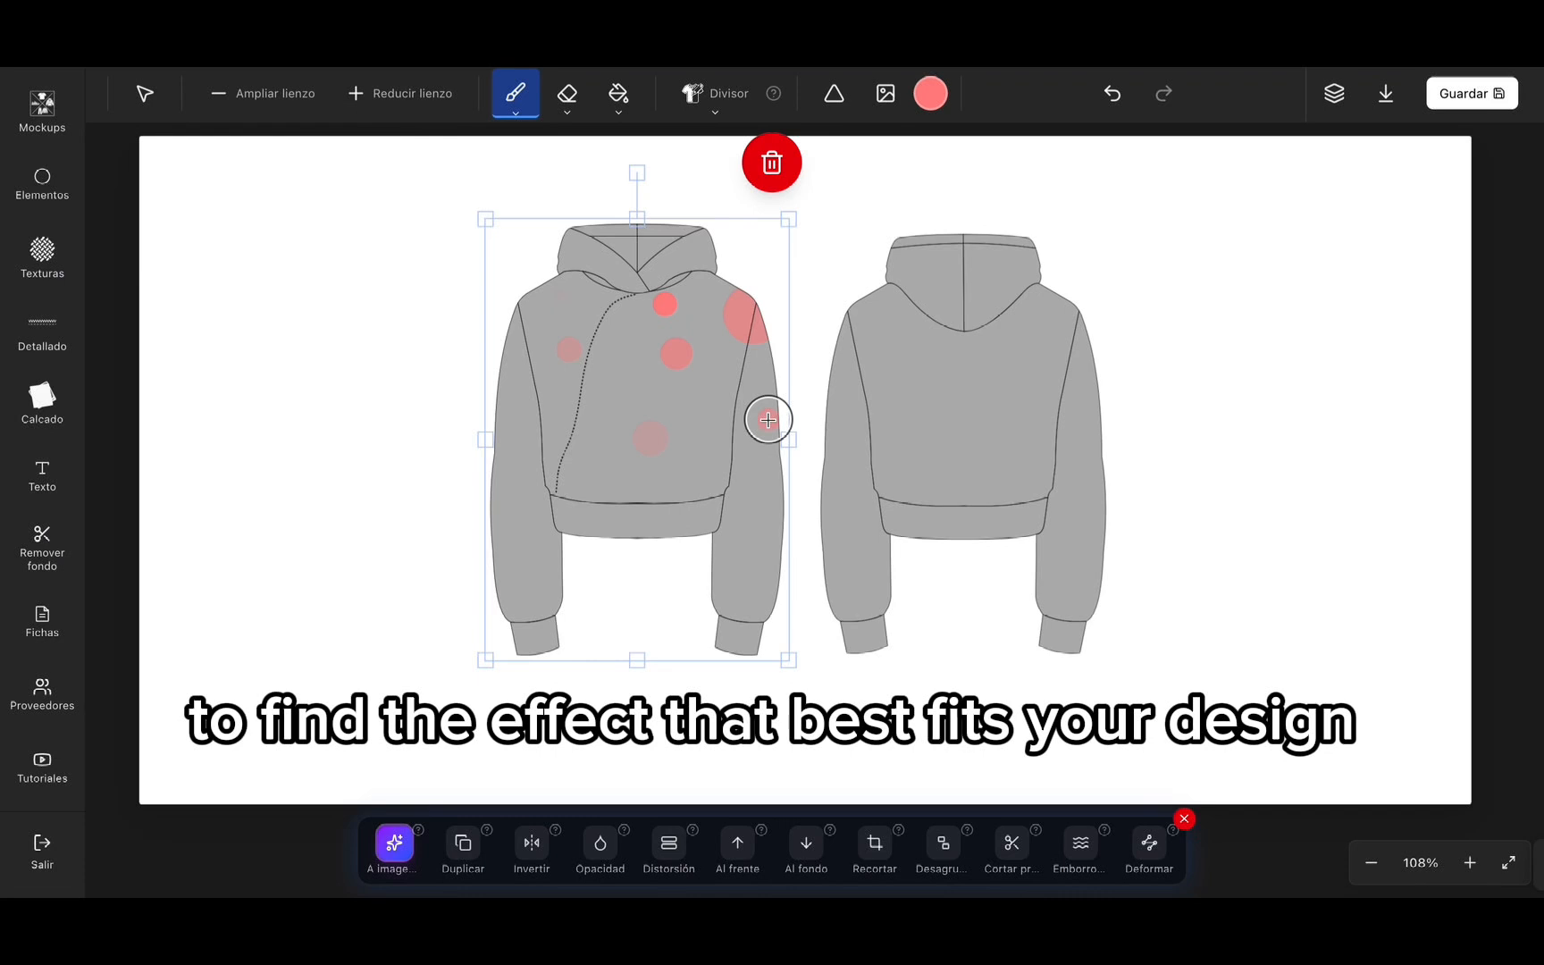
click(768, 419)
click(761, 462)
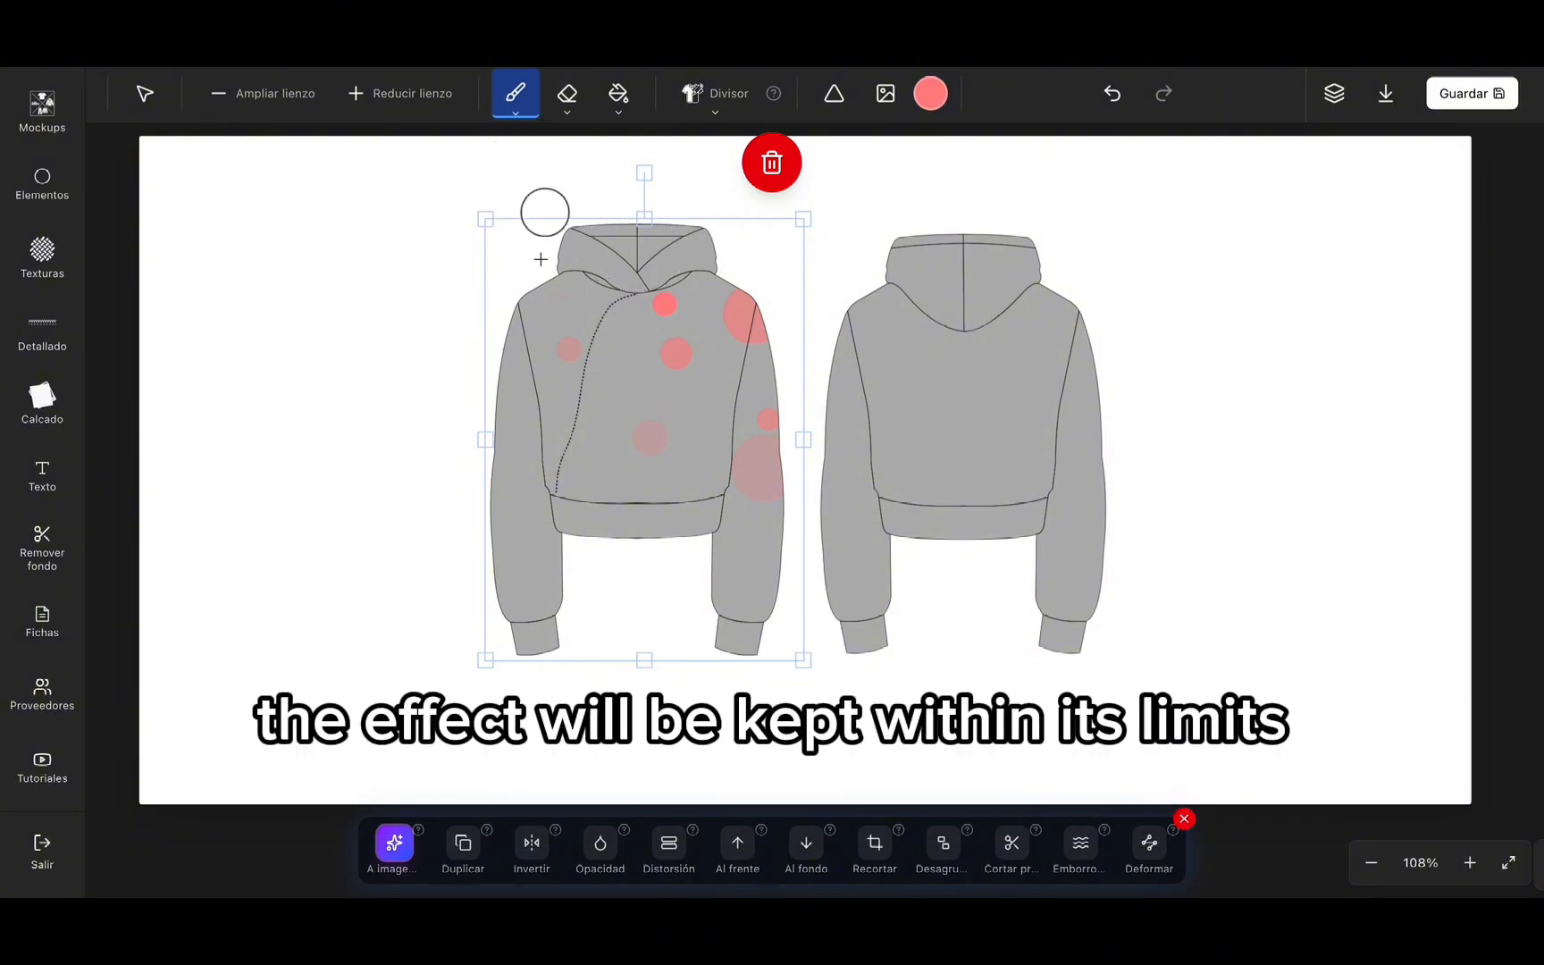
click(541, 293)
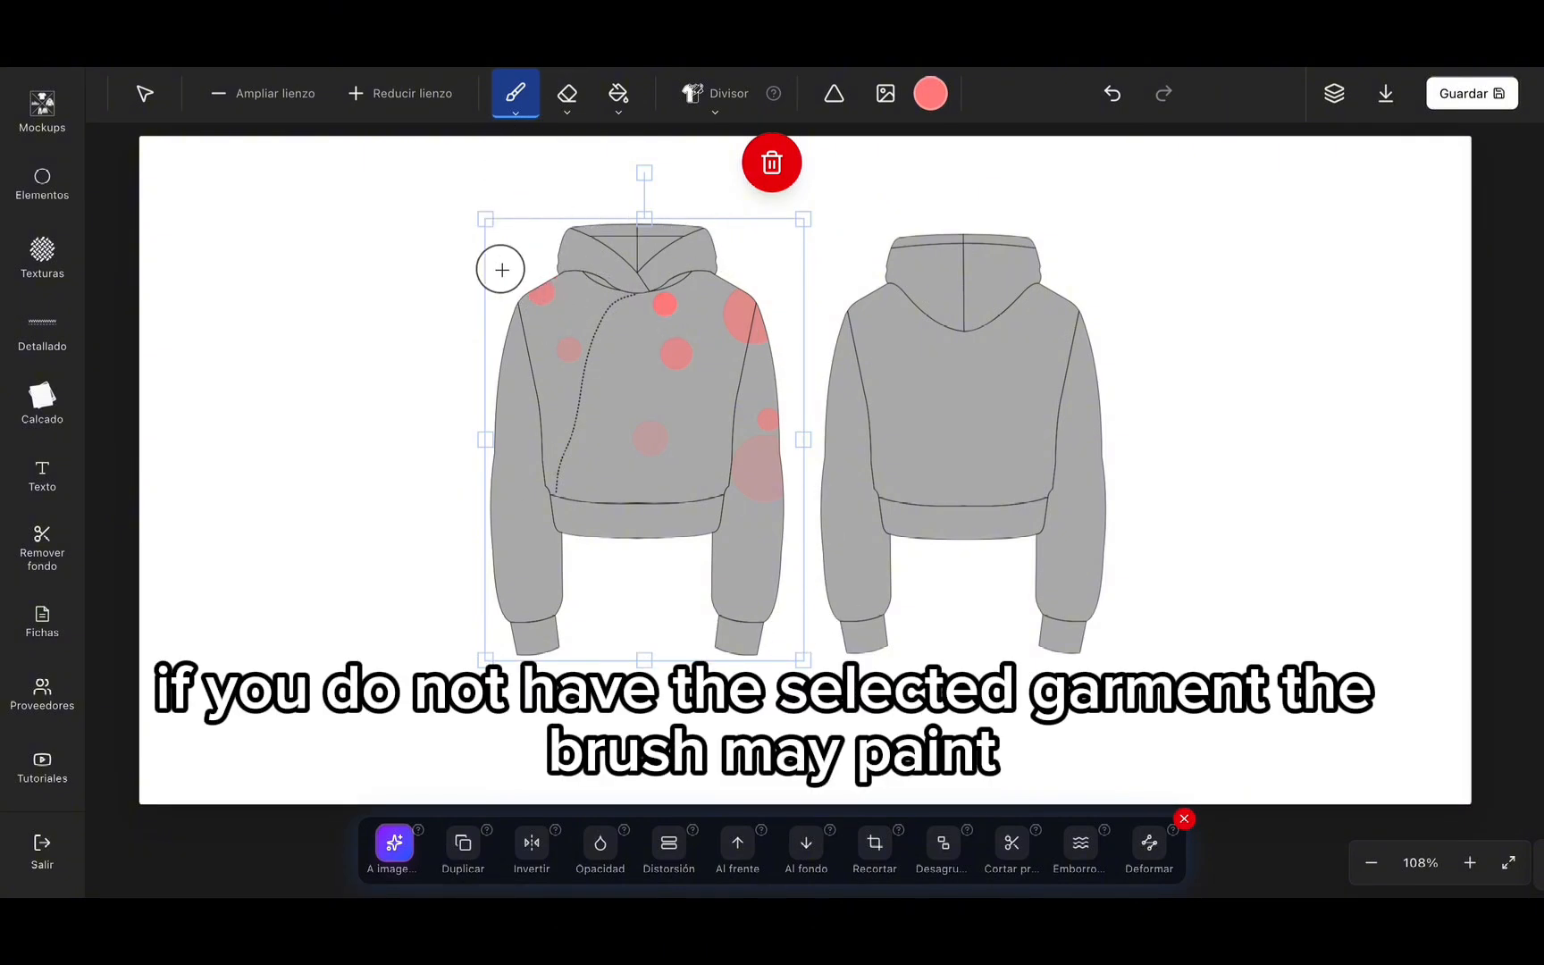
Step: Switch to the Spray brush with Grosor 46 and Radio 34, and spray #ff8484 specks over the front hoodie's torso
click(517, 113)
scroll(592, 411, down, 1)
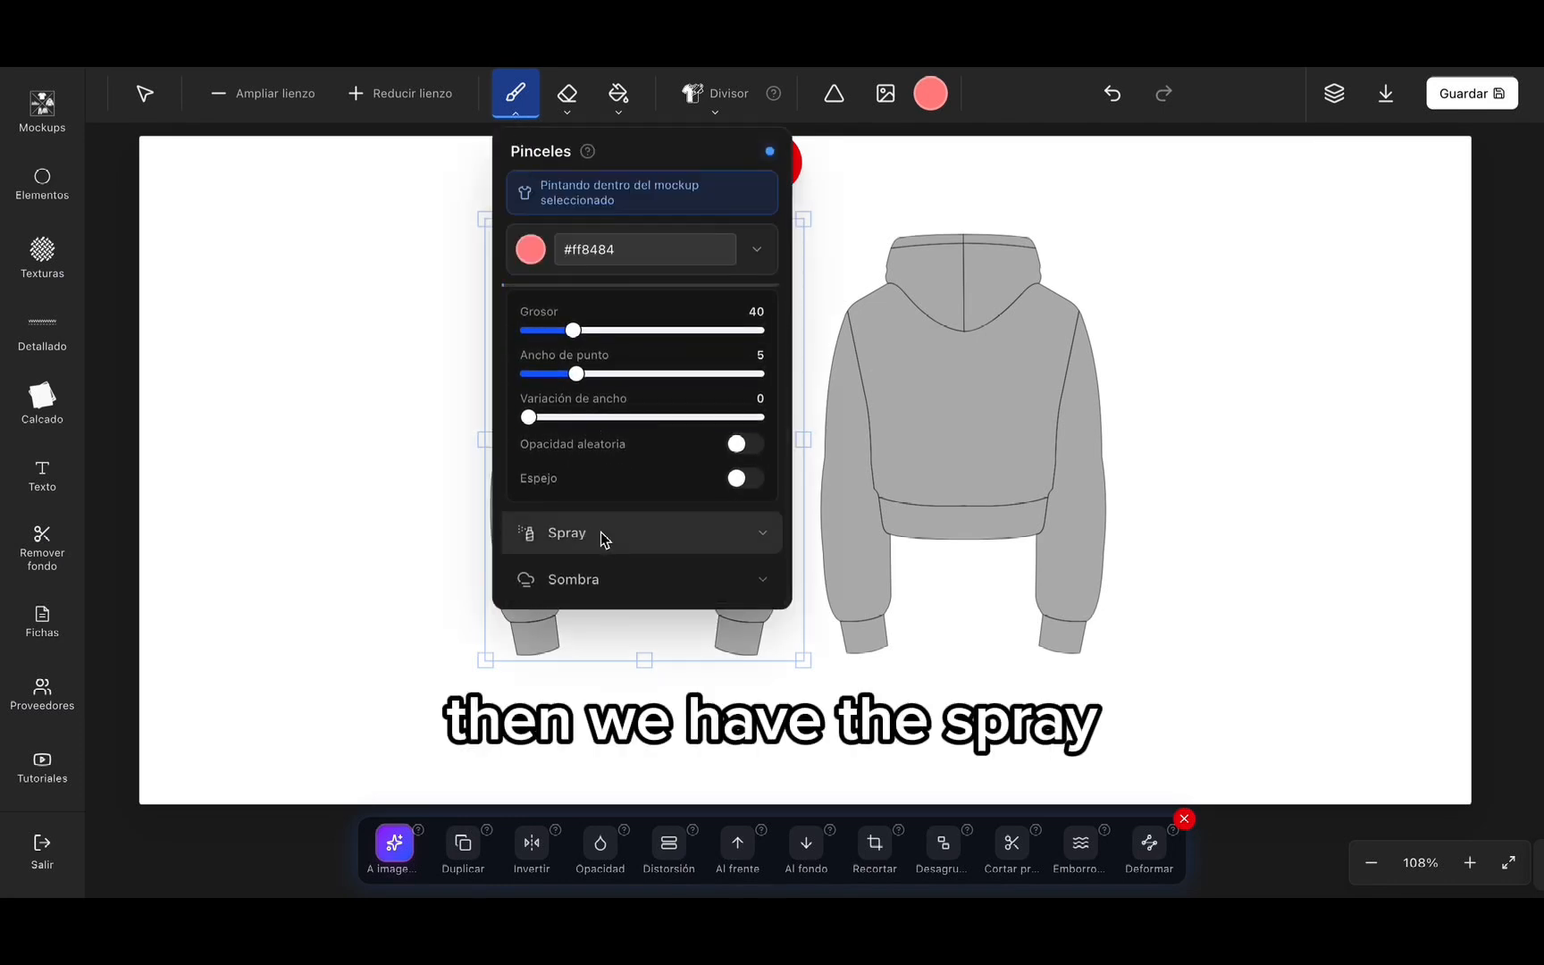
click(764, 534)
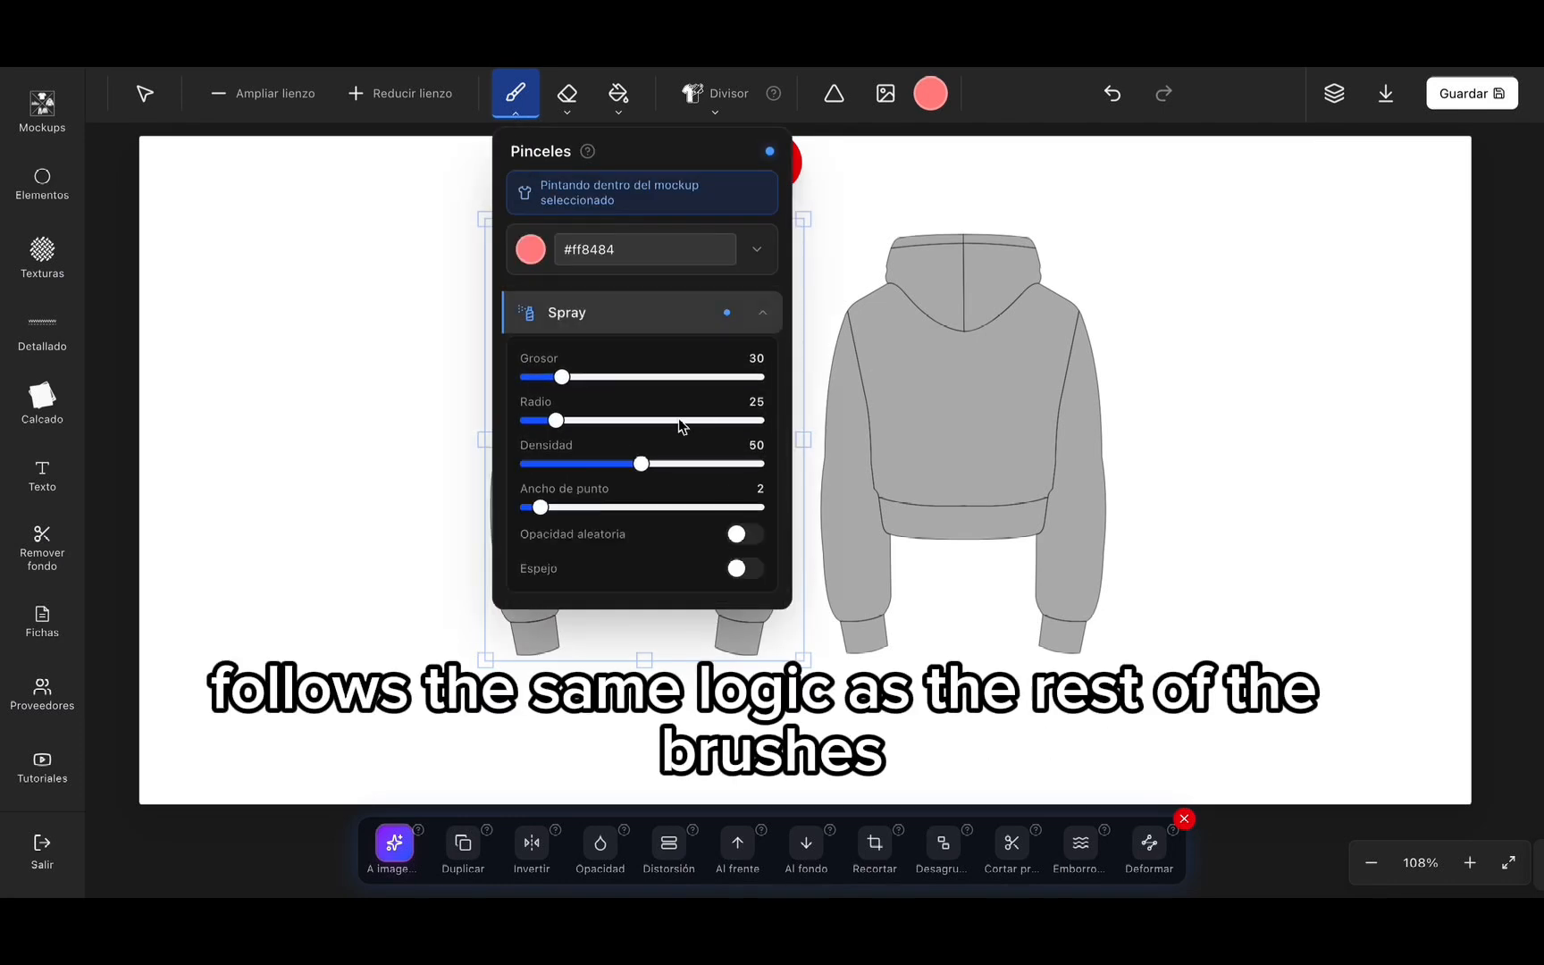
drag(563, 378, 579, 378)
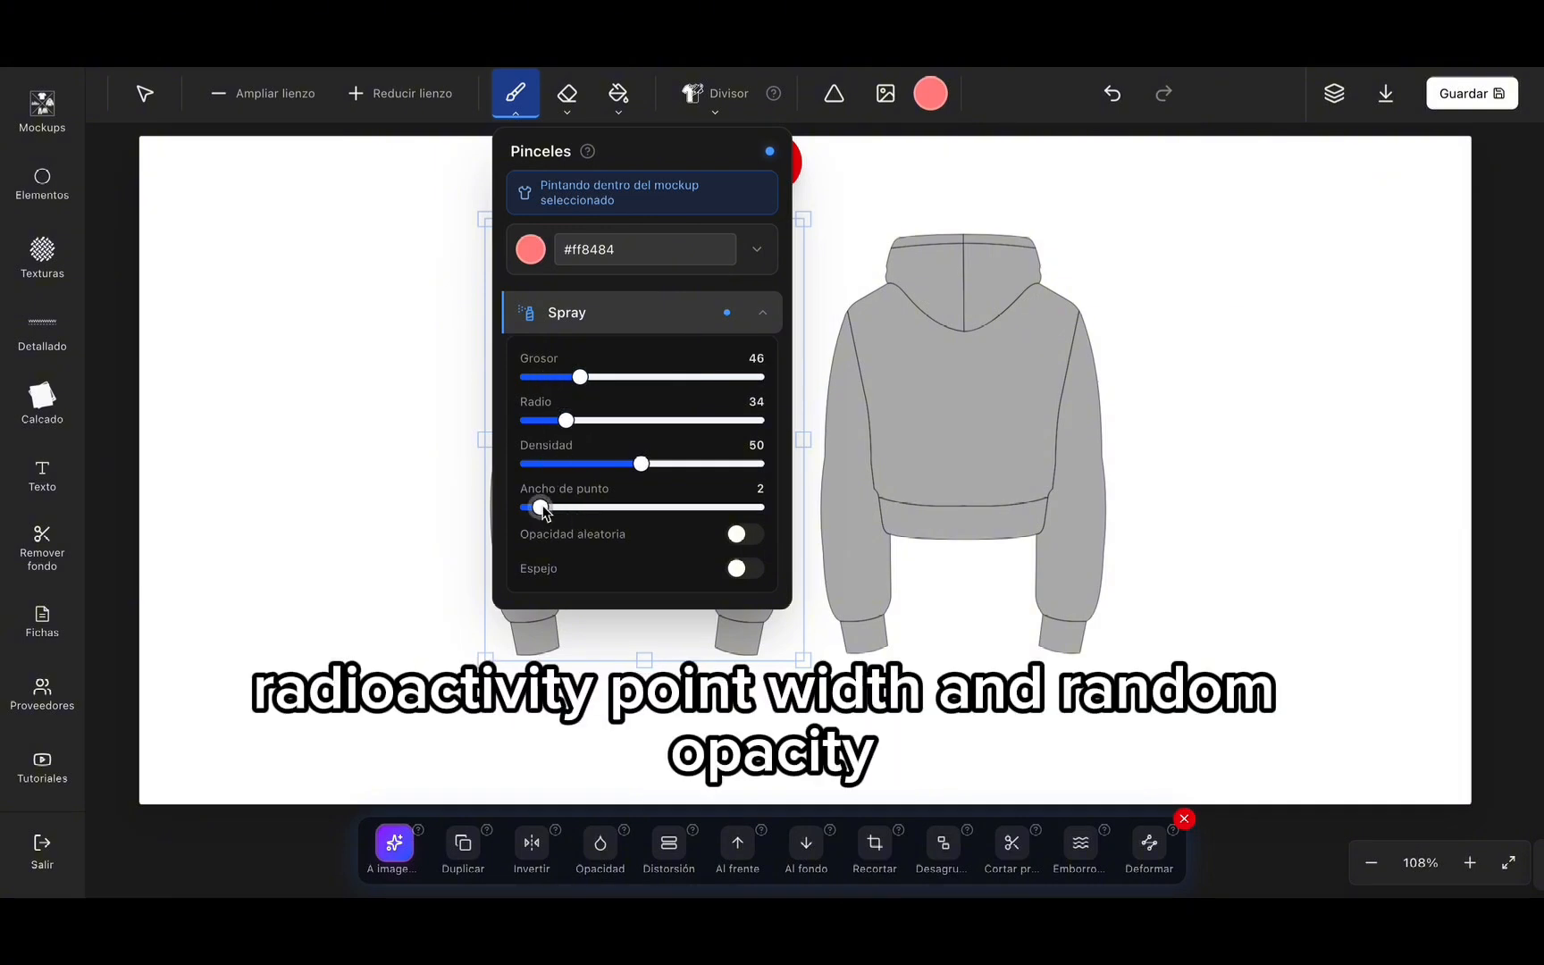
scroll(559, 510, down, 2)
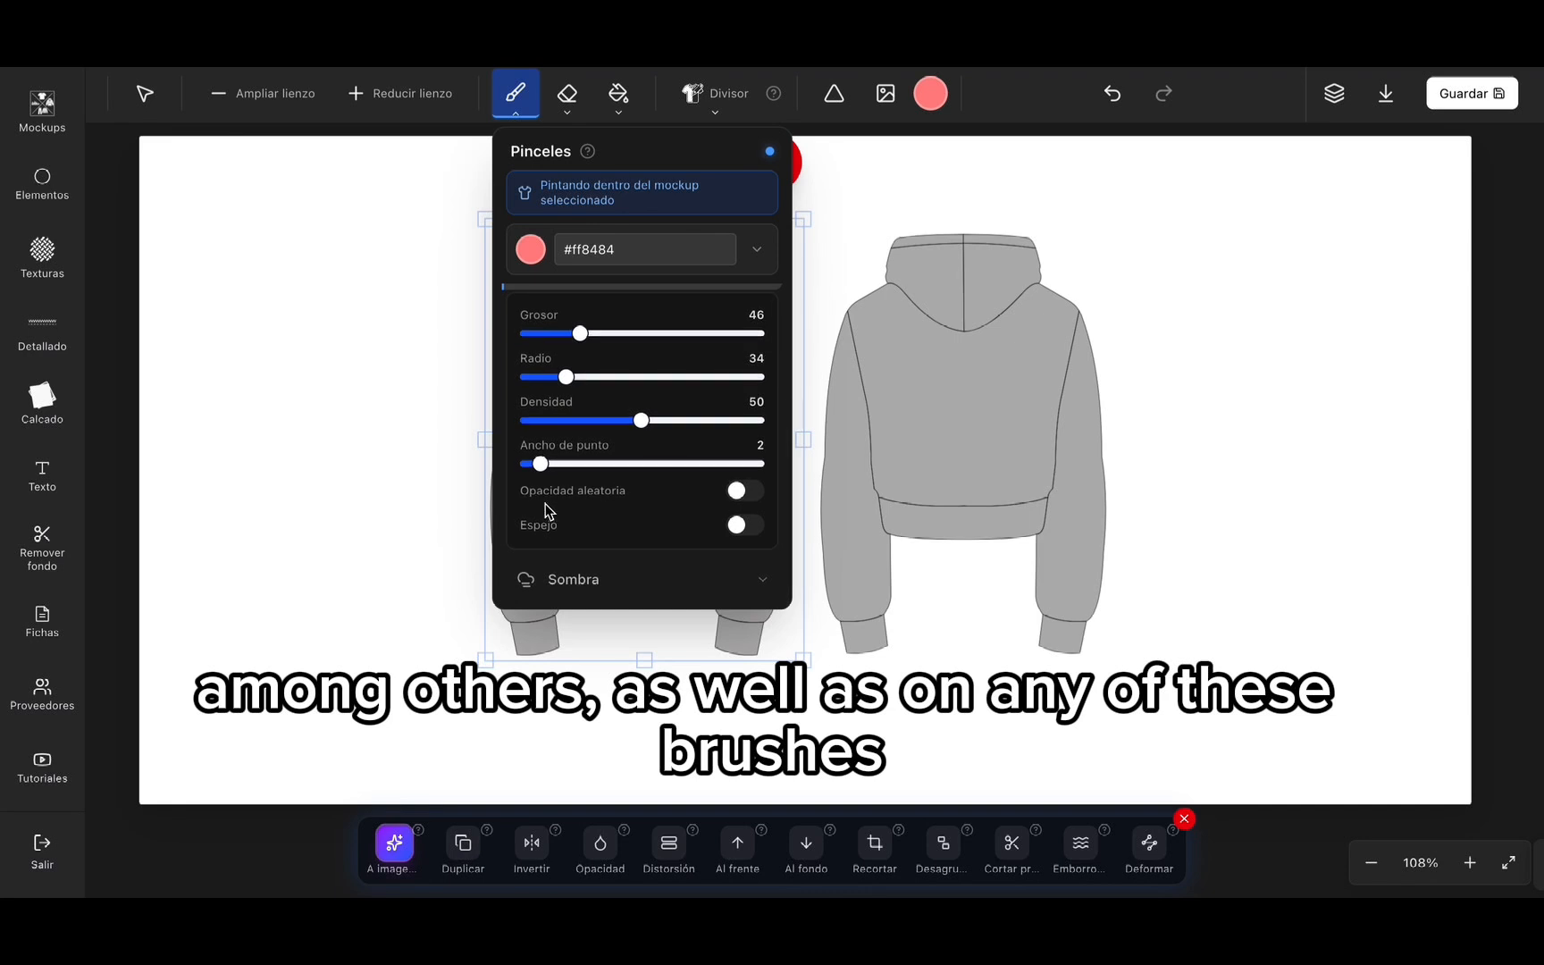
click(514, 109)
mouse_move(615, 396)
mouse_down()
mouse_move(631, 331)
mouse_move(648, 334)
mouse_move(693, 386)
mouse_move(711, 452)
mouse_move(597, 482)
mouse_up()
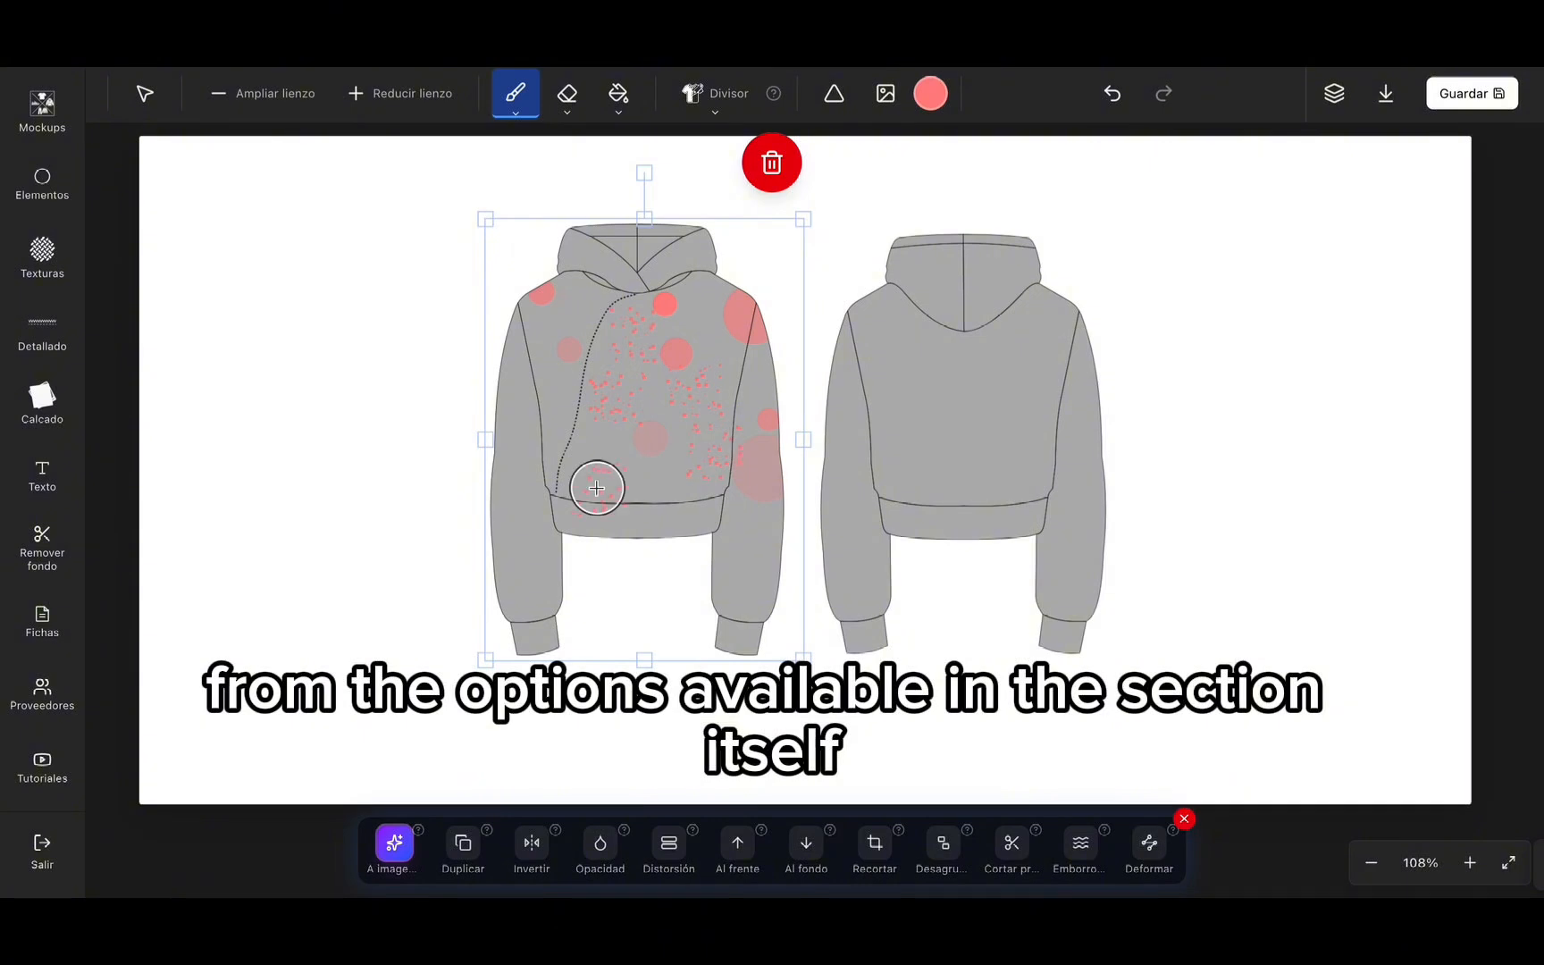
Step: Change the brush colour to dark grey #4a4242 and spray three clusters of specks on the front hoodie's chest, left side and middle
click(931, 94)
drag(962, 201, 953, 262)
click(614, 394)
click(595, 329)
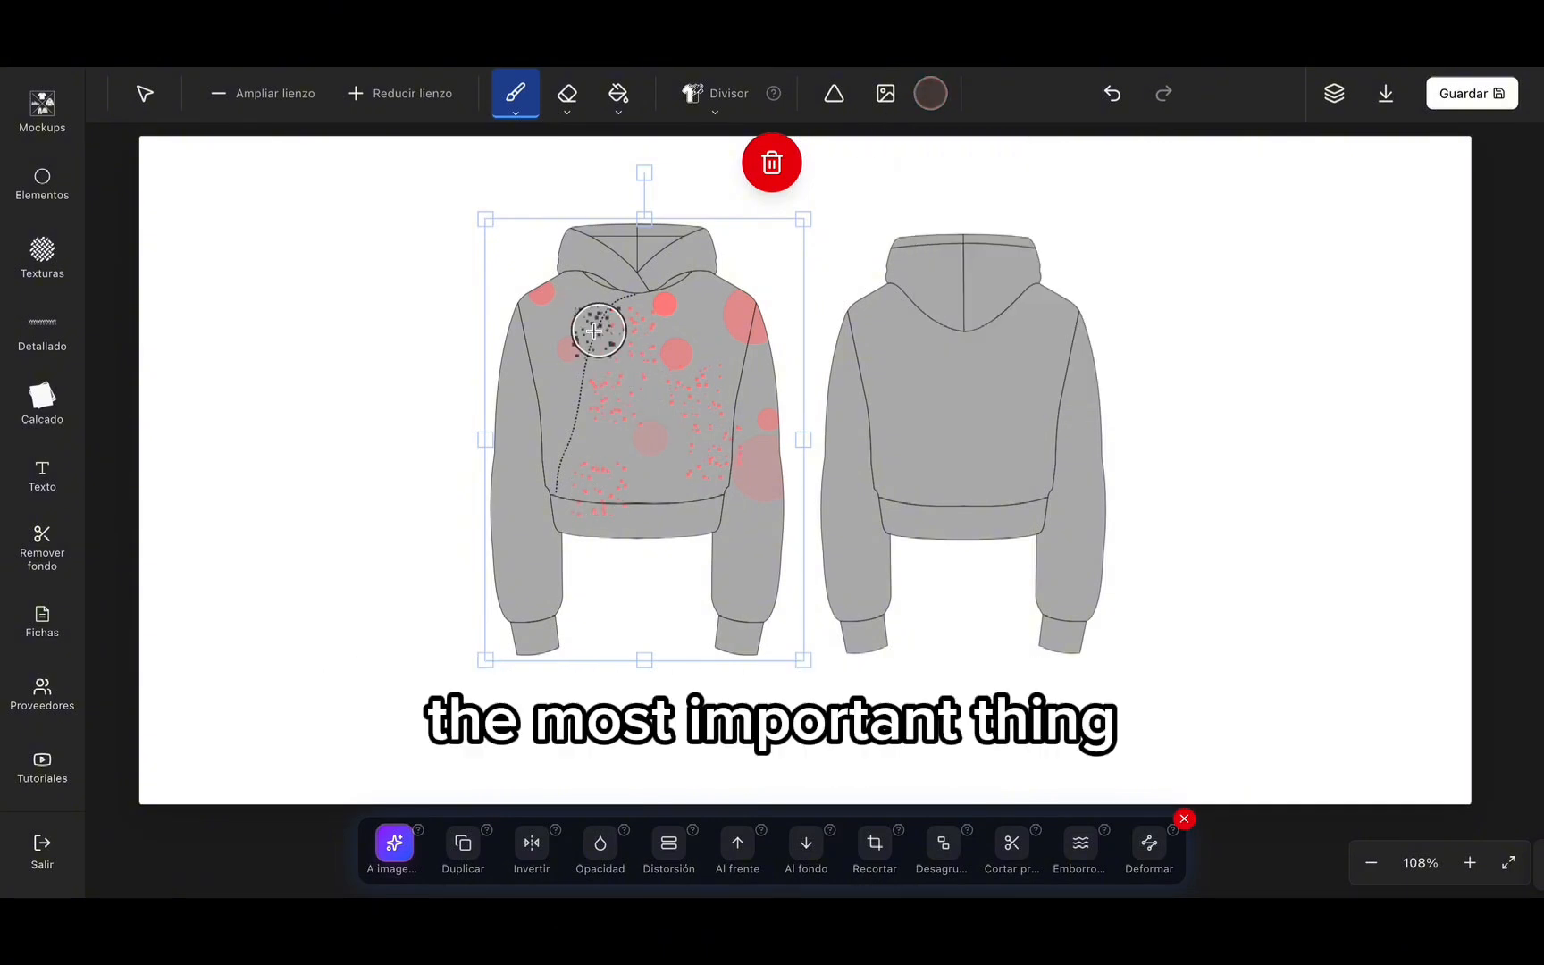
click(550, 398)
click(645, 405)
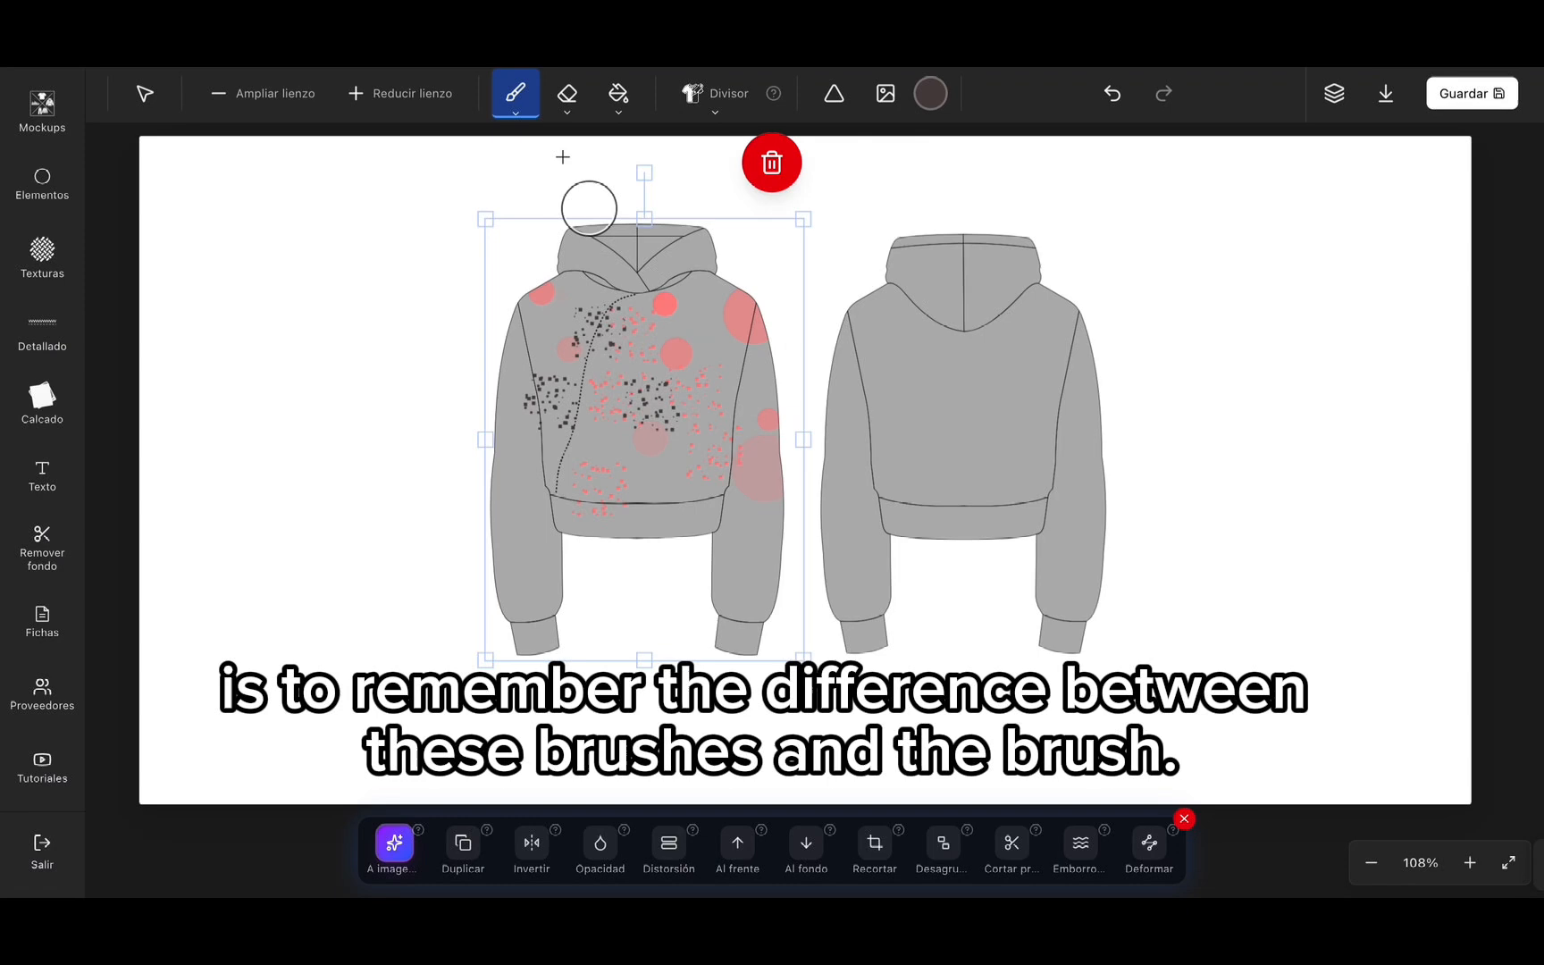
click(512, 114)
scroll(584, 273, down, 2)
click(532, 250)
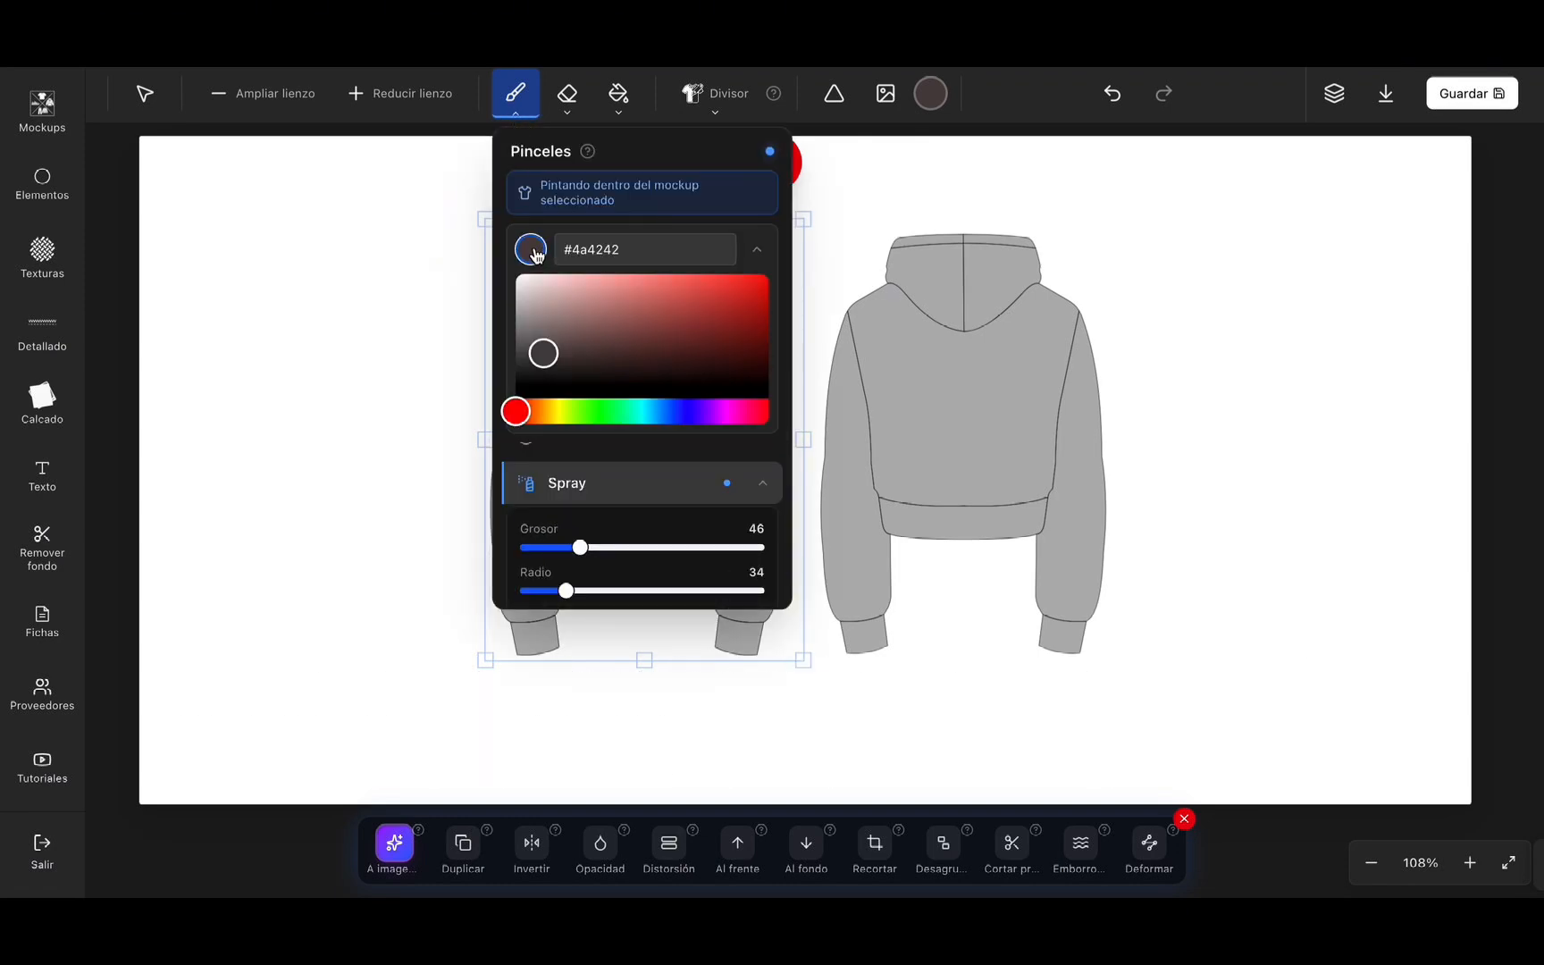
click(517, 116)
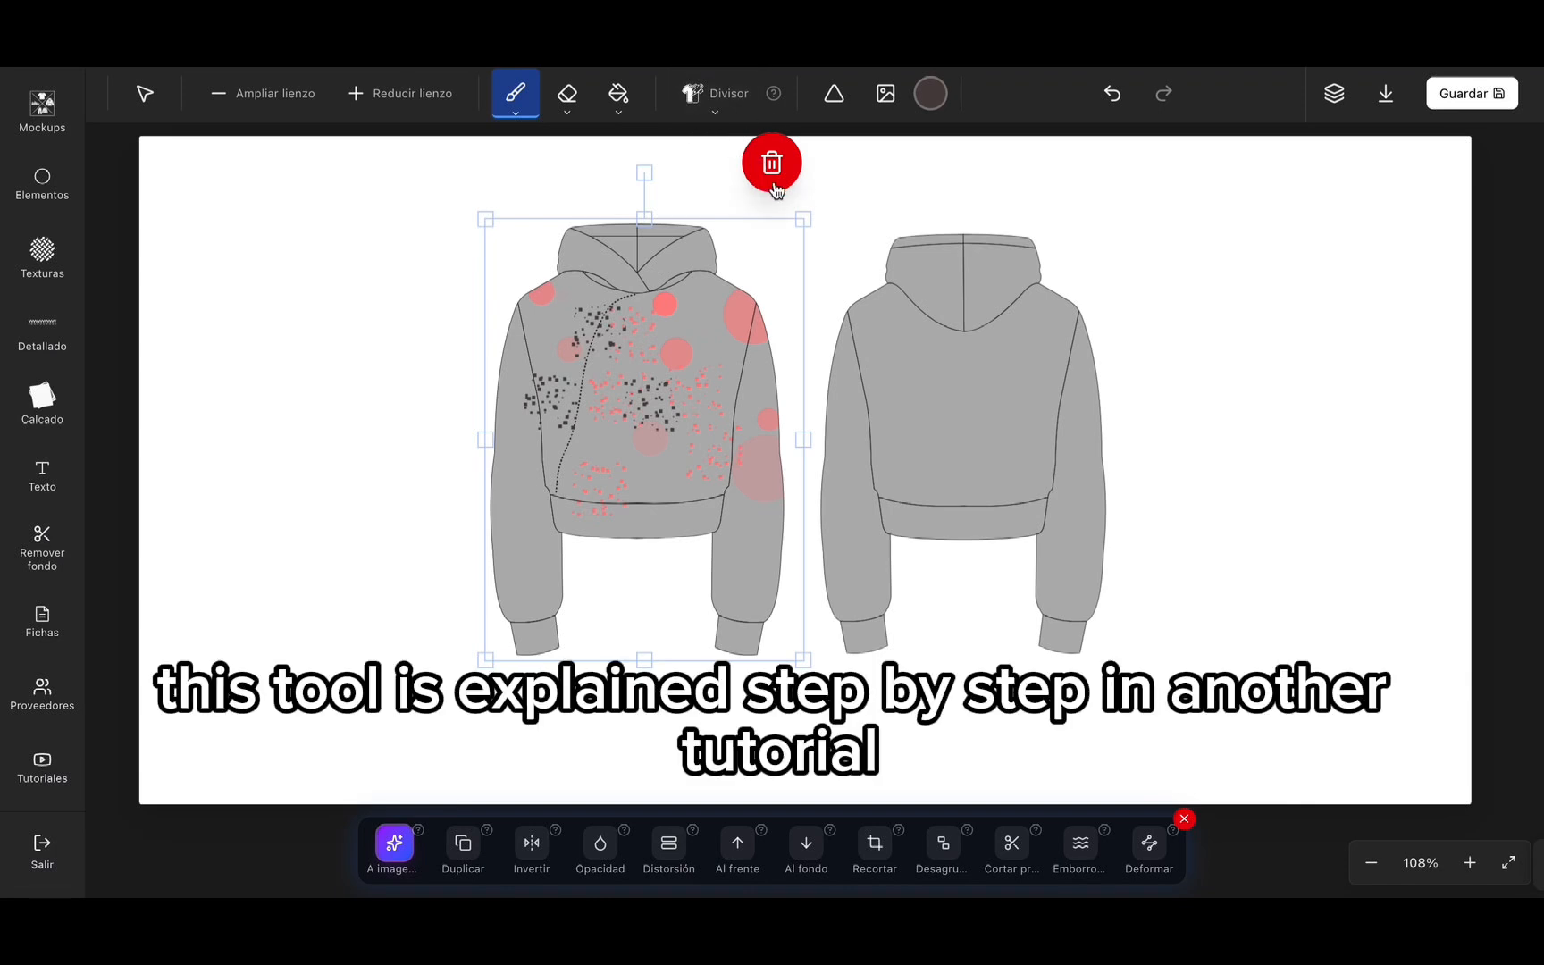
mouse_move(776, 68)
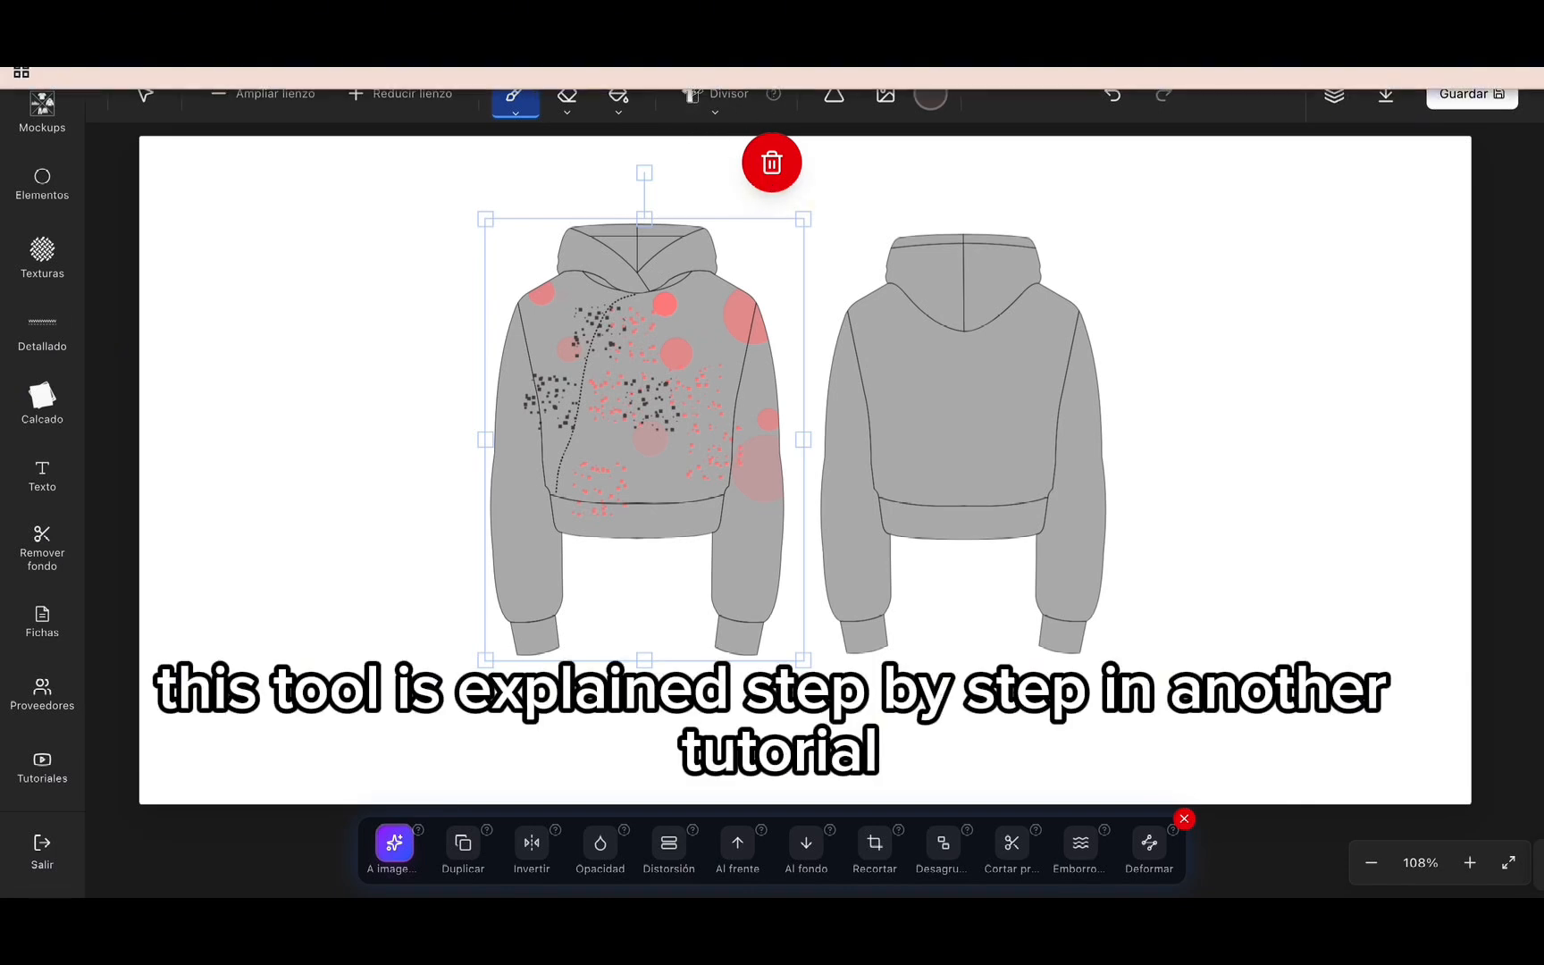